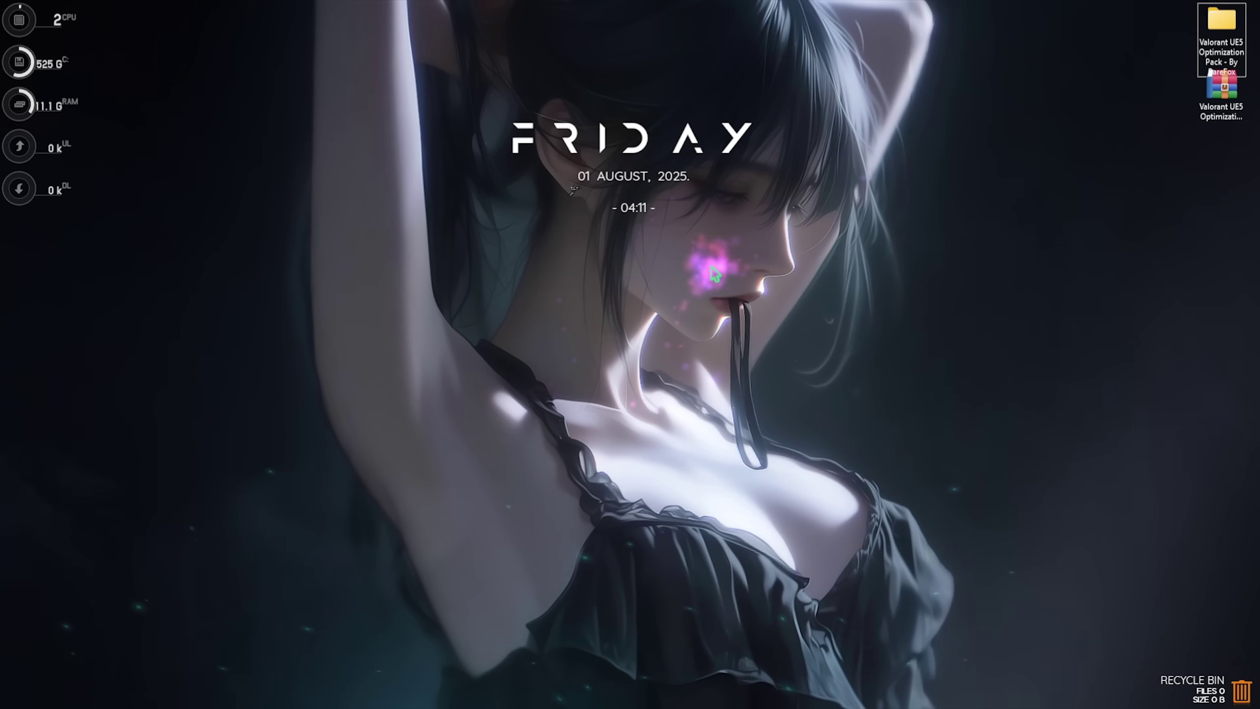
# Launch Windows Settings by searching 'settings' and go to the Gaming section
pyautogui.press('super')
pyautogui.write('settings')
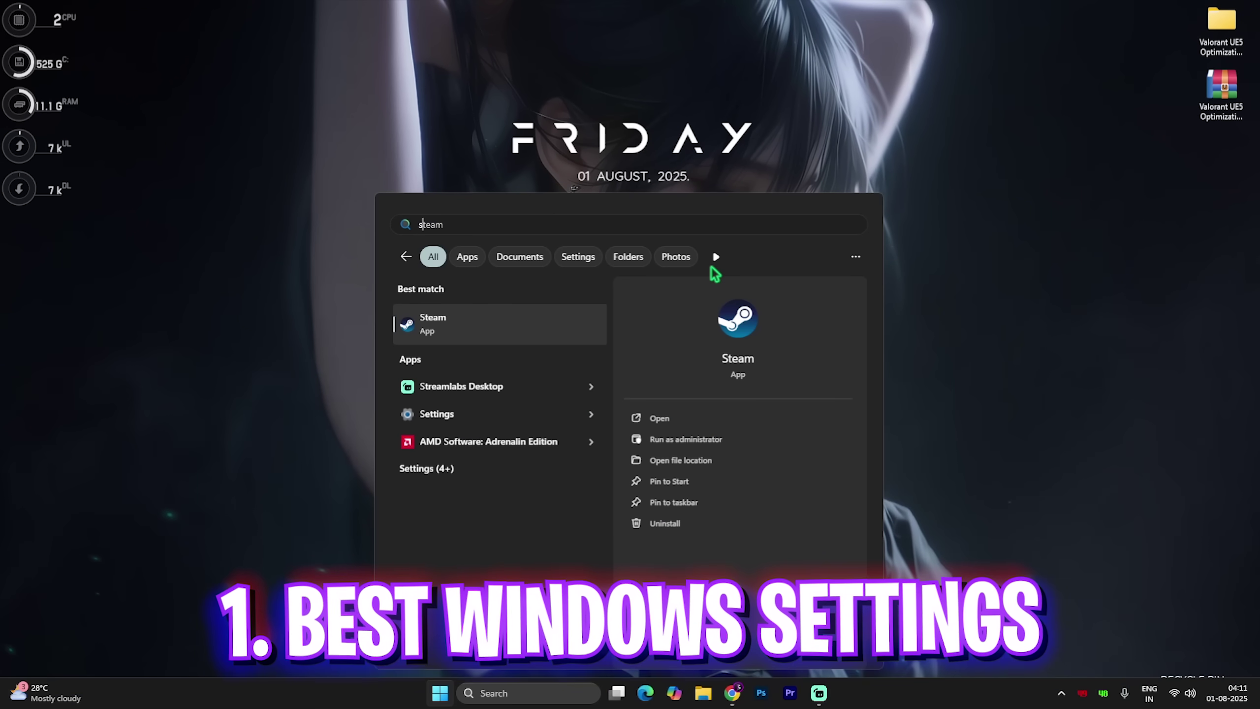
pyautogui.press('Return')
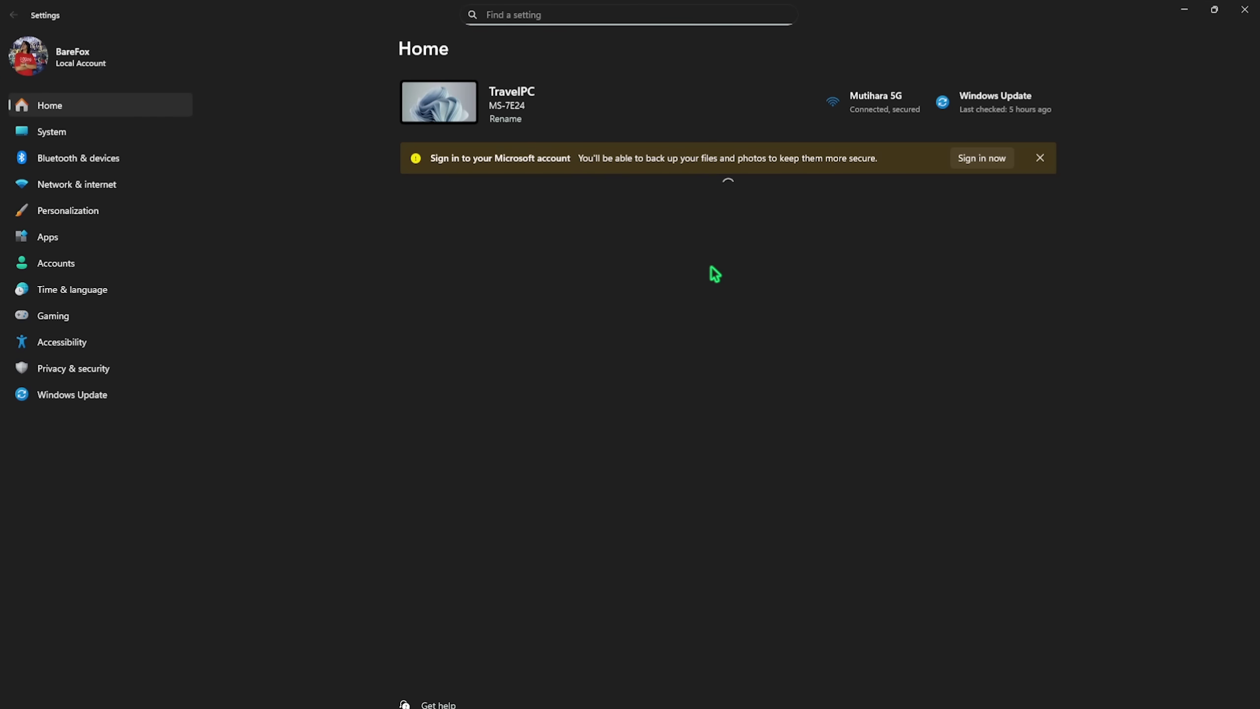
pyautogui.click(79, 321)
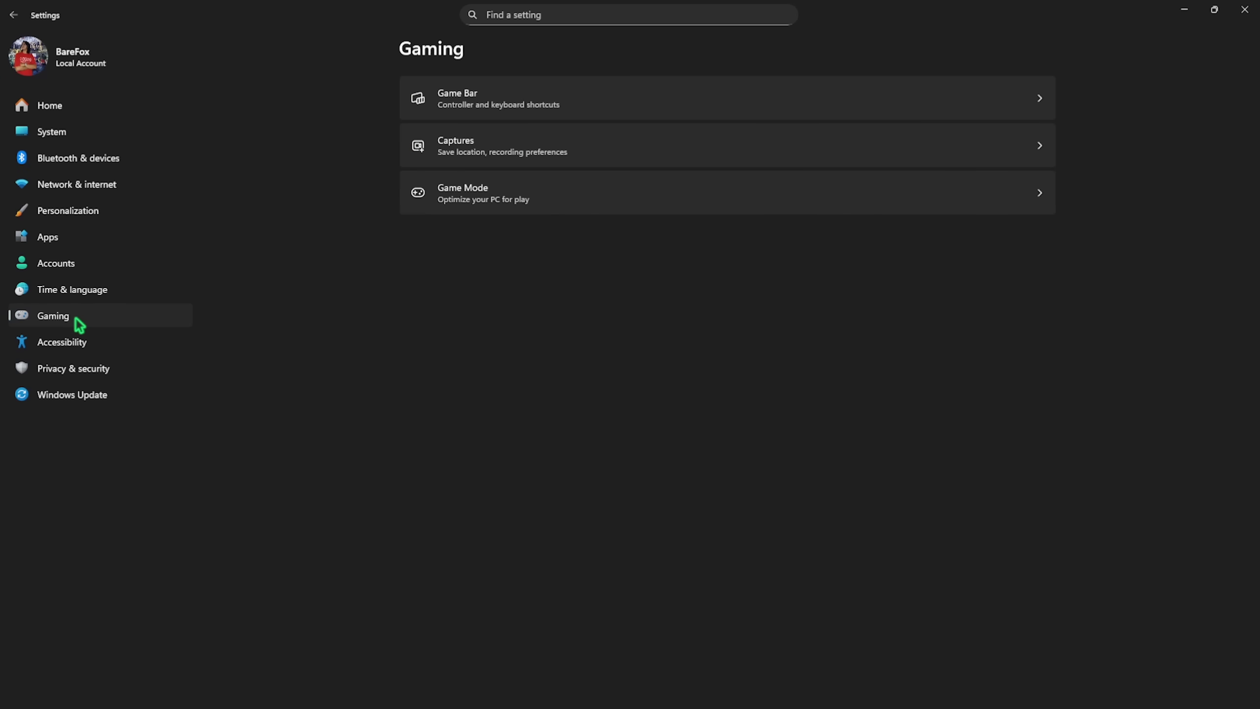
# Review the Game Bar options, then view the Game Mode page with Game Mode On
pyautogui.click(491, 98)
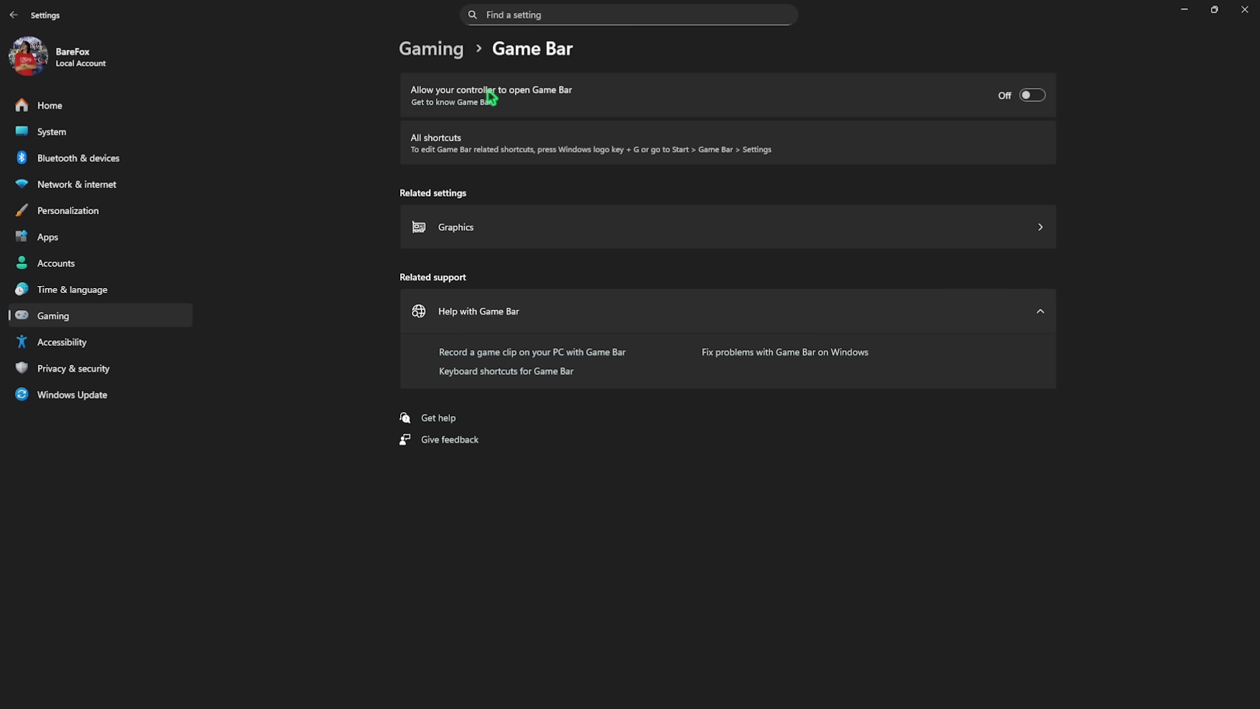
pyautogui.click(454, 52)
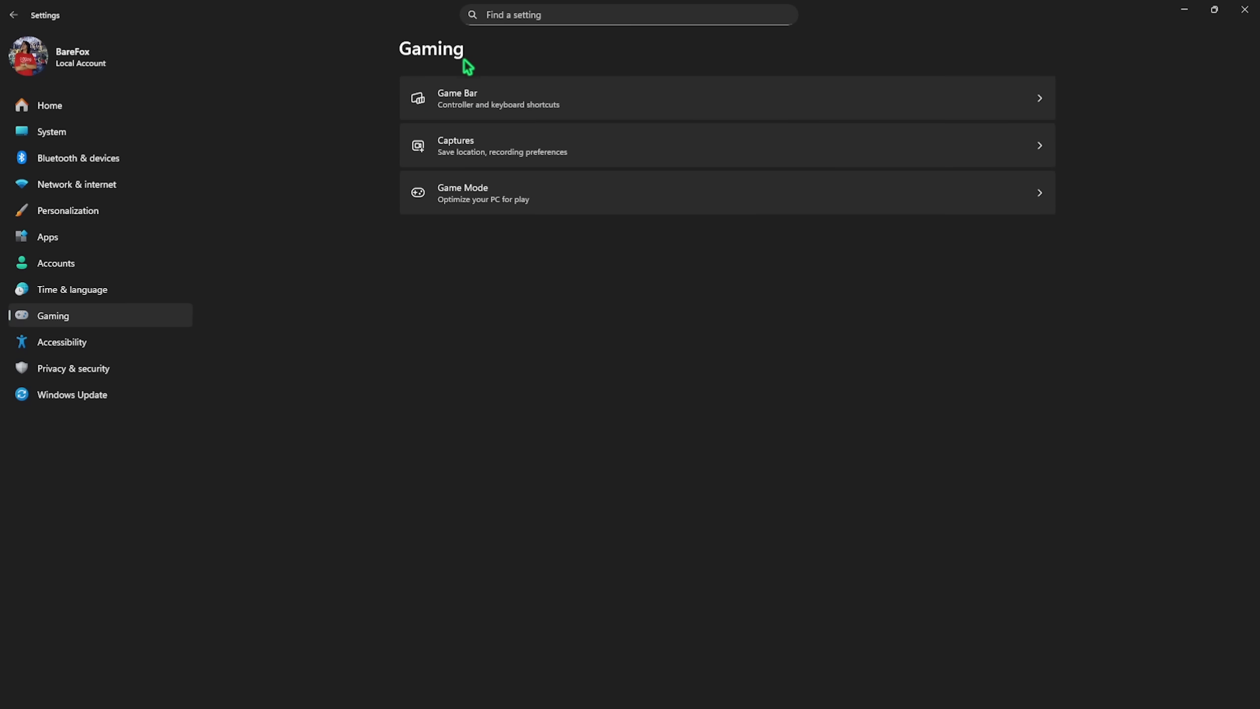
pyautogui.click(485, 193)
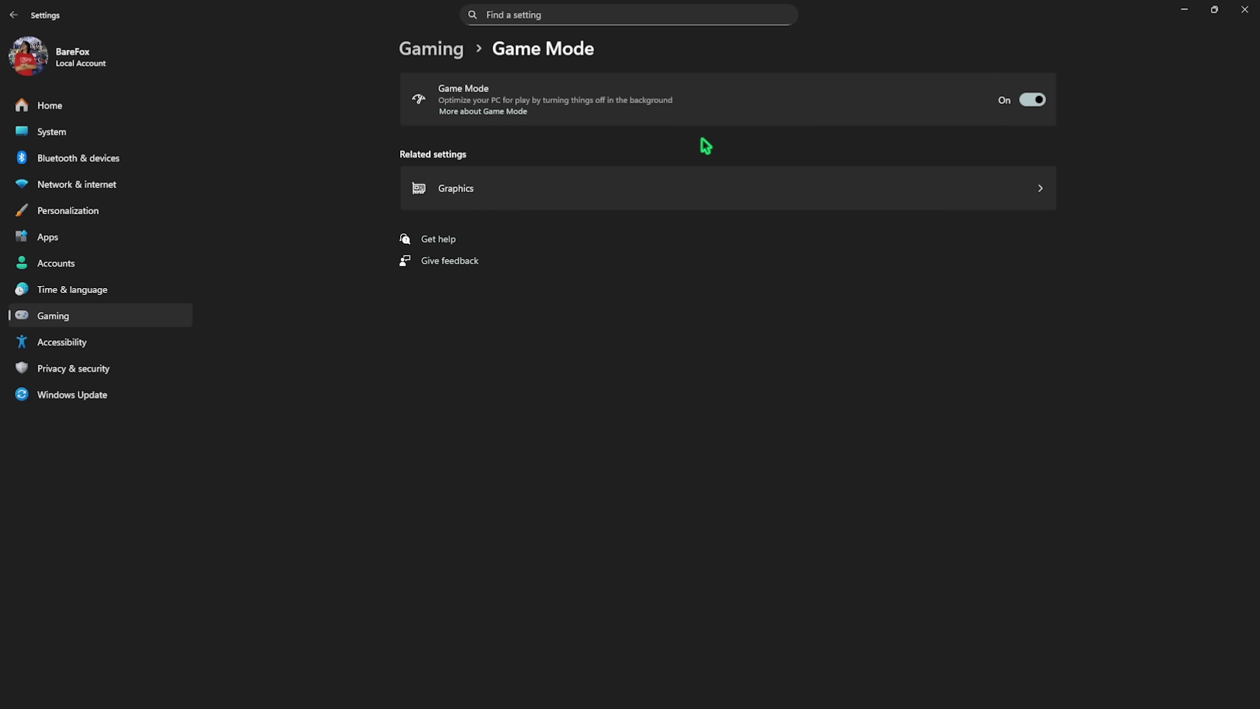
# In Graphics > Advanced graphics settings, set the default high performance GPU to AMD Radeon RX 6600 XT
pyautogui.click(438, 196)
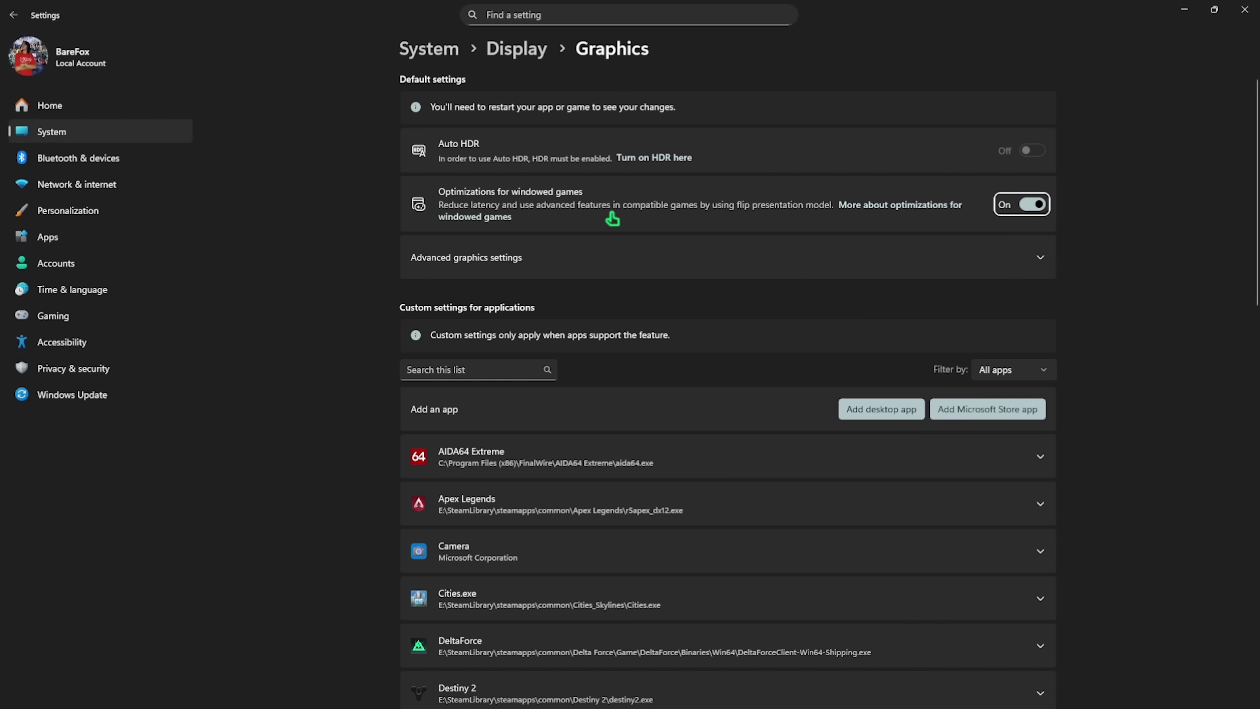
pyautogui.click(447, 268)
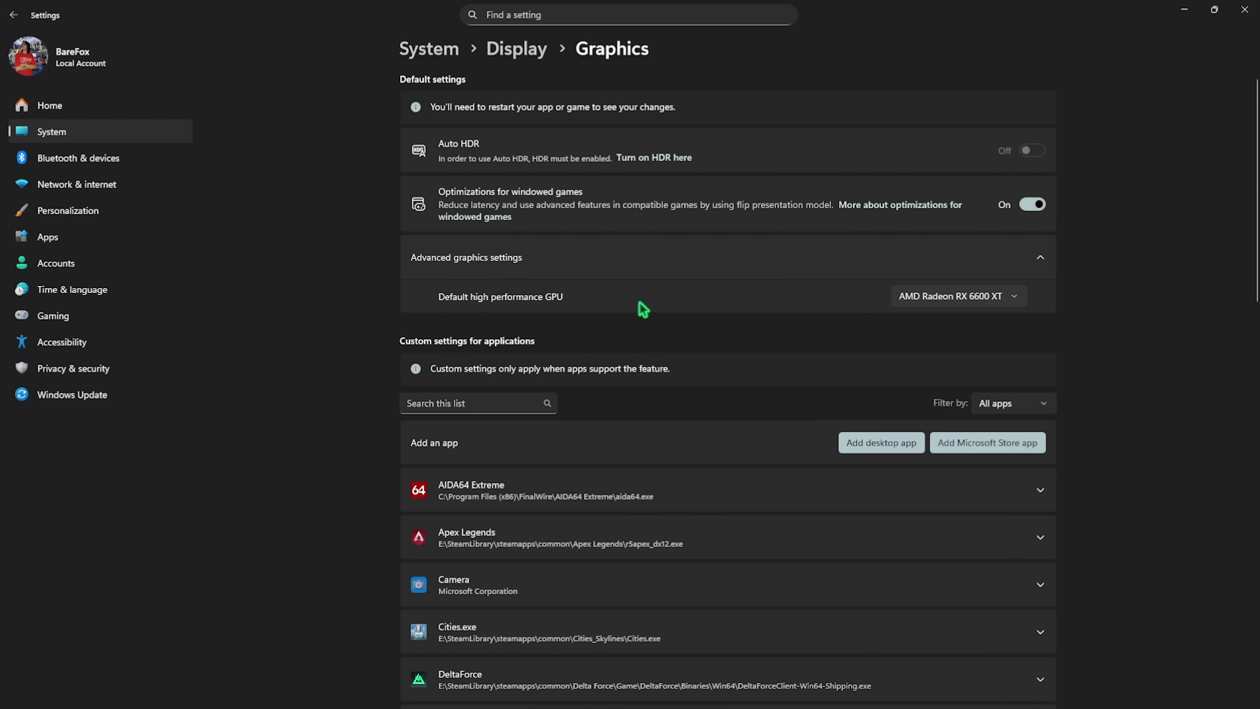
pyautogui.click(924, 298)
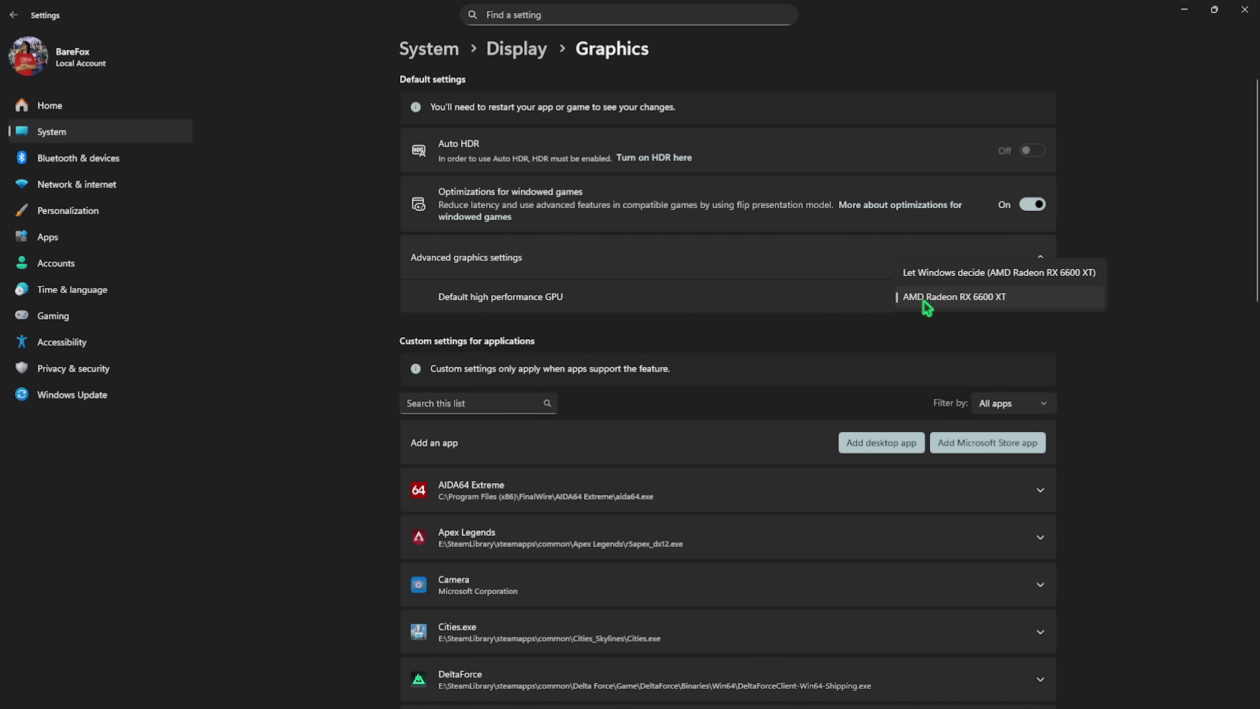
pyautogui.click(970, 298)
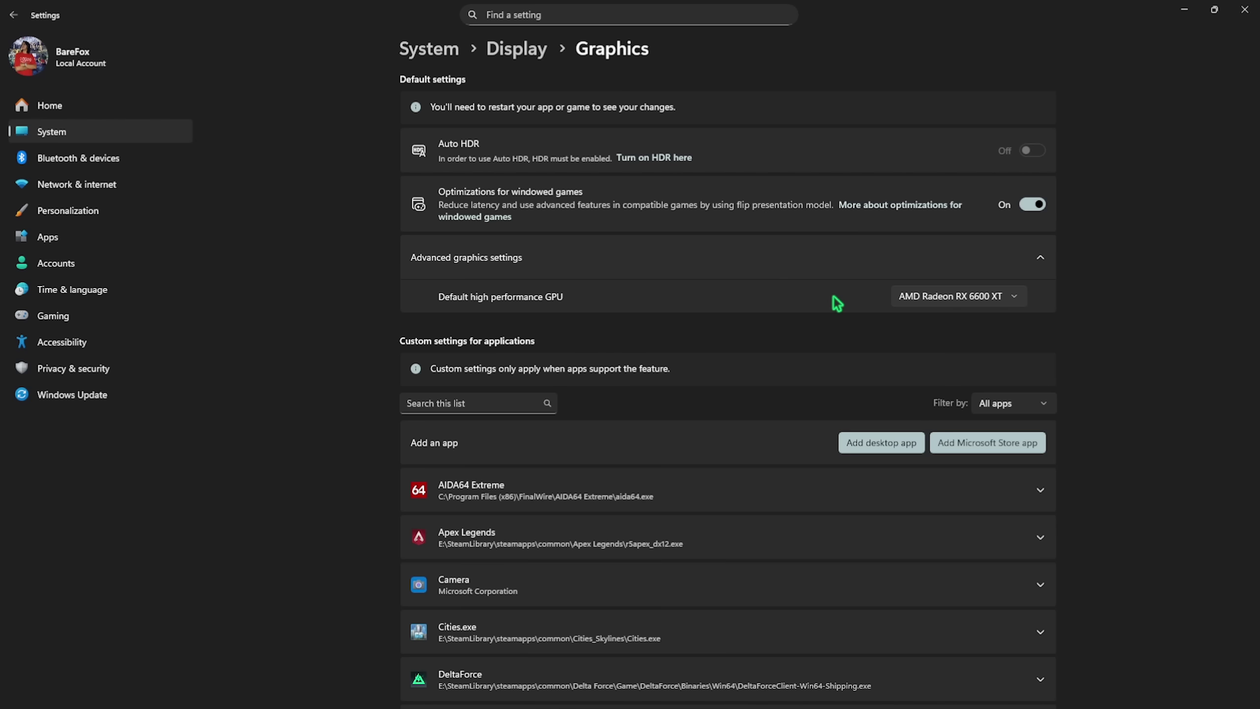
pyautogui.scroll(-3, 837, 303)
# Add C:\Riot Games\VALORANT\live\ShooterGame\Binaries\Win64\VALORANT-Win64-Shipping.exe to the graphics app list
pyautogui.click(881, 346)
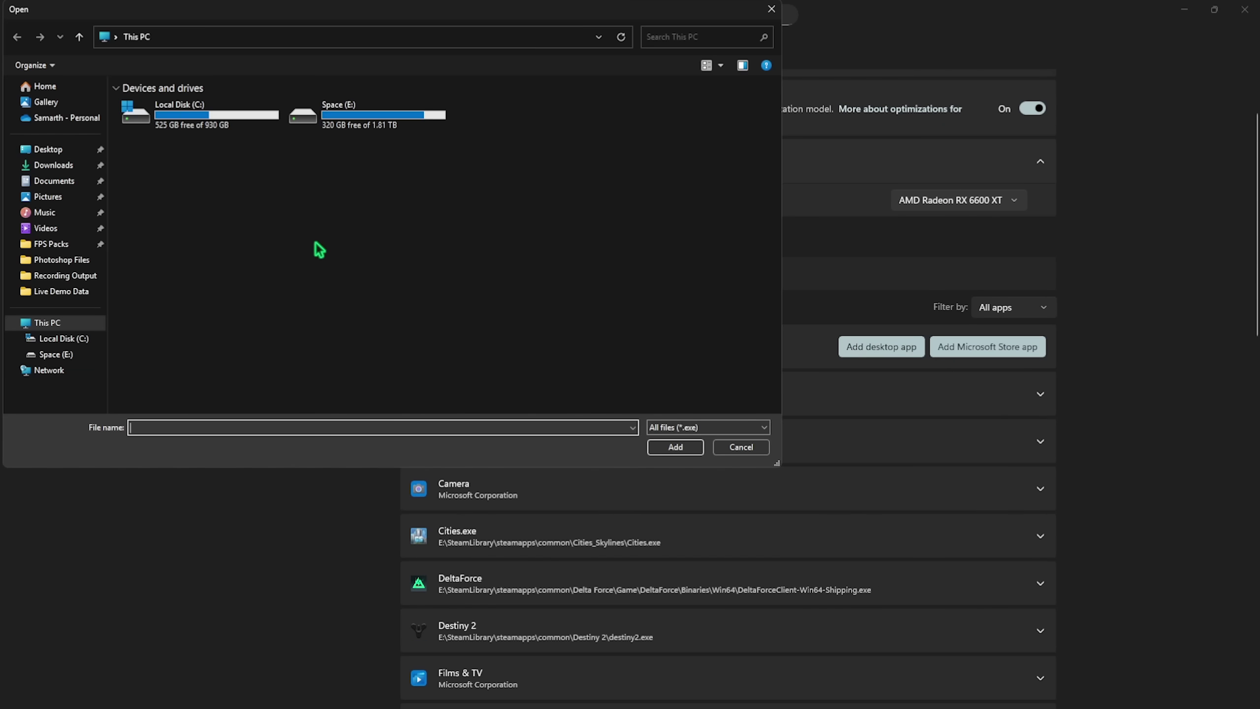
pyautogui.doubleClick(242, 122)
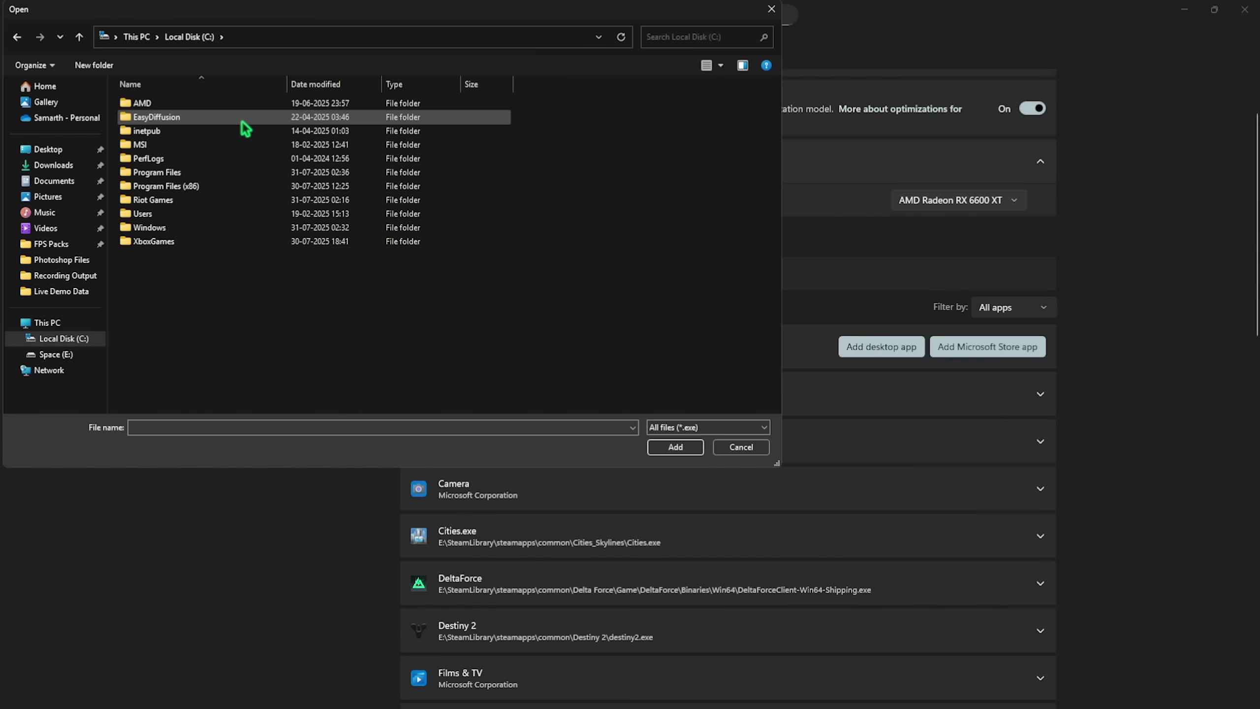
pyautogui.doubleClick(171, 200)
pyautogui.doubleClick(178, 118)
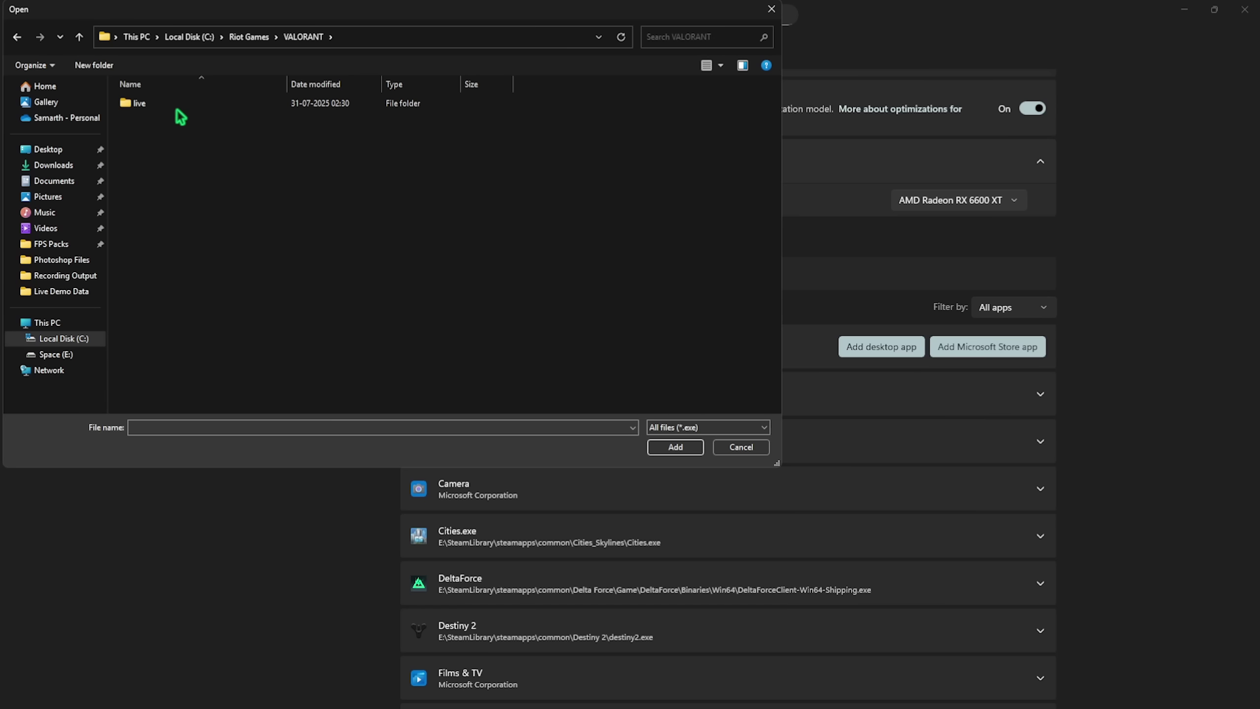
pyautogui.doubleClick(177, 108)
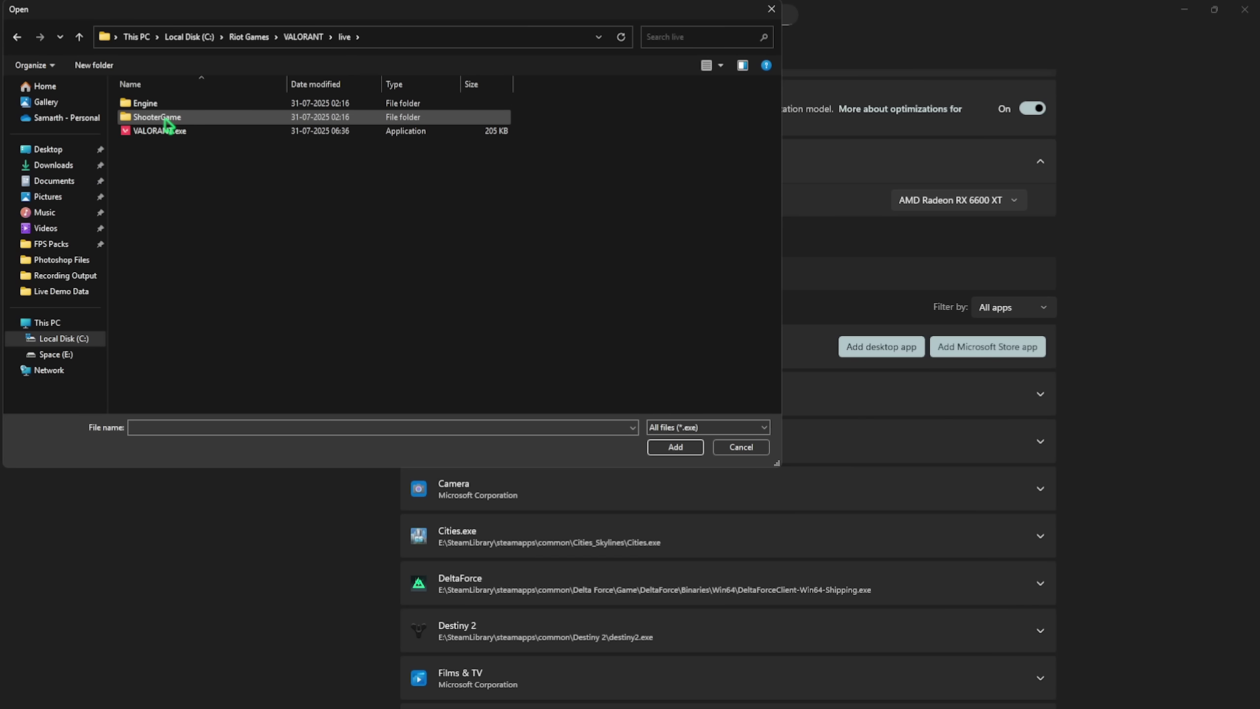
pyautogui.doubleClick(167, 118)
pyautogui.doubleClick(167, 105)
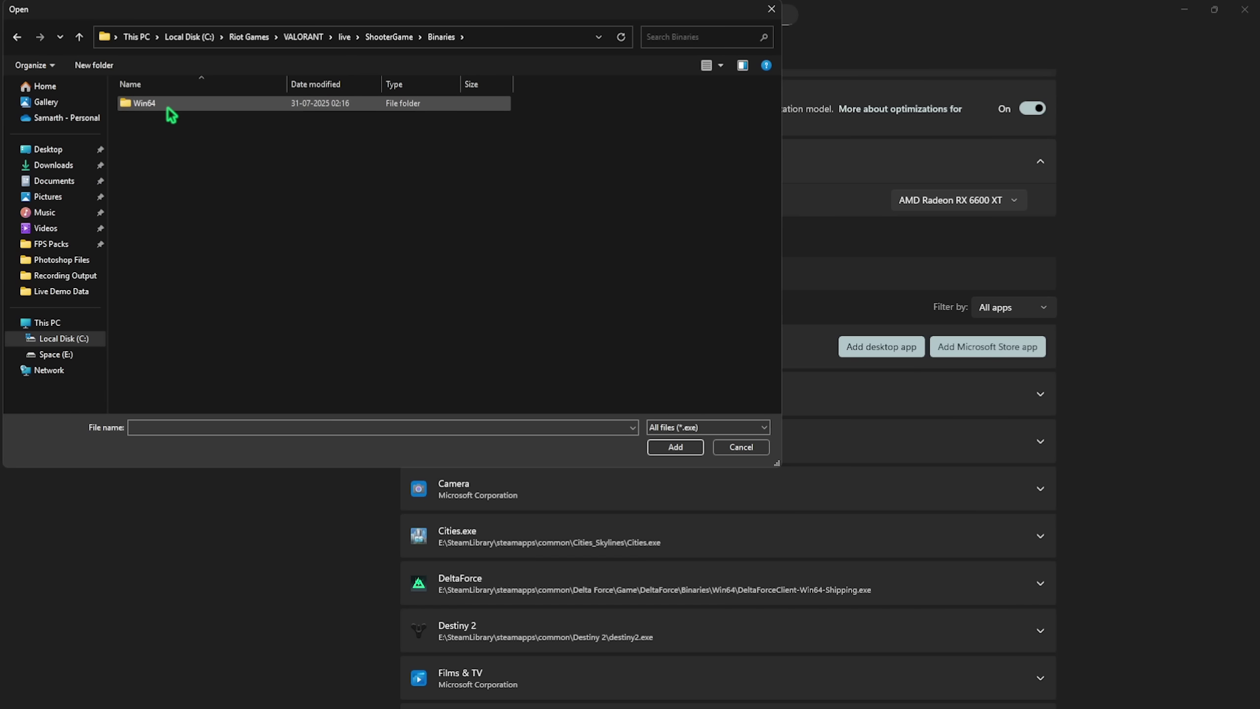
pyautogui.doubleClick(167, 107)
pyautogui.click(150, 118)
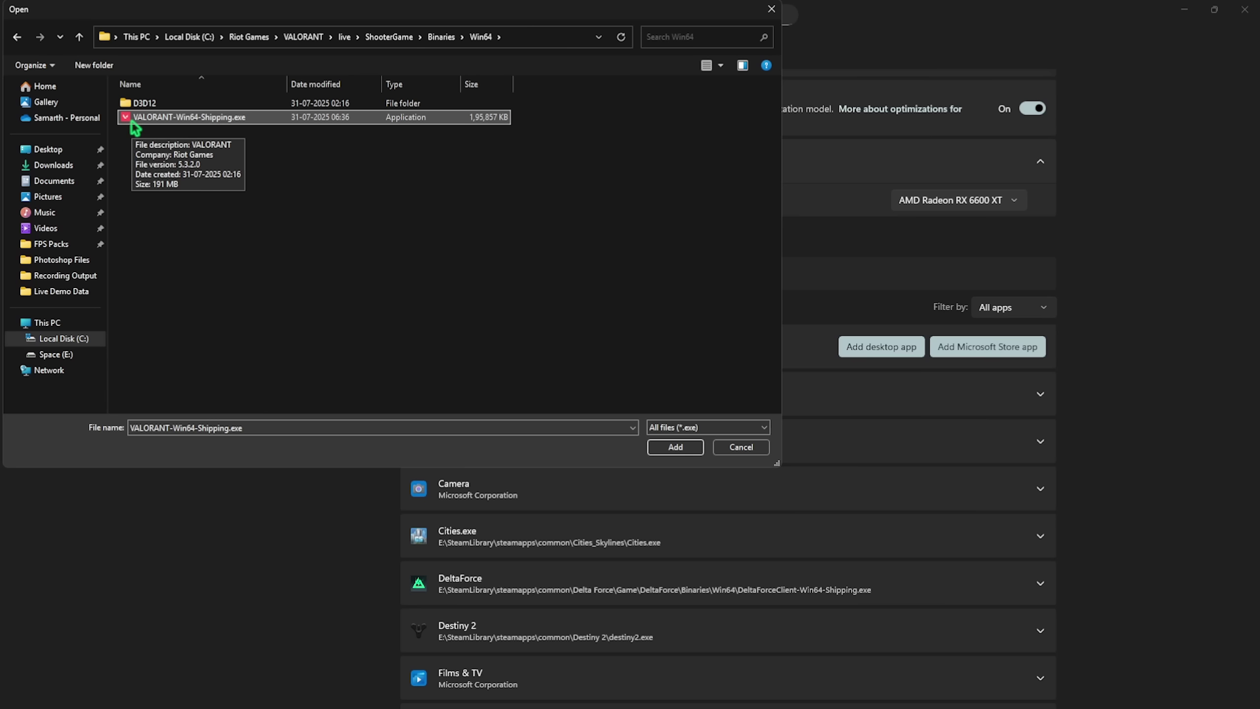
pyautogui.click(654, 448)
# Set VALORANT's GPU preference to Specific GPU 1: AMD Radeon RX 6600 XT
pyautogui.scroll(-15, 610, 425)
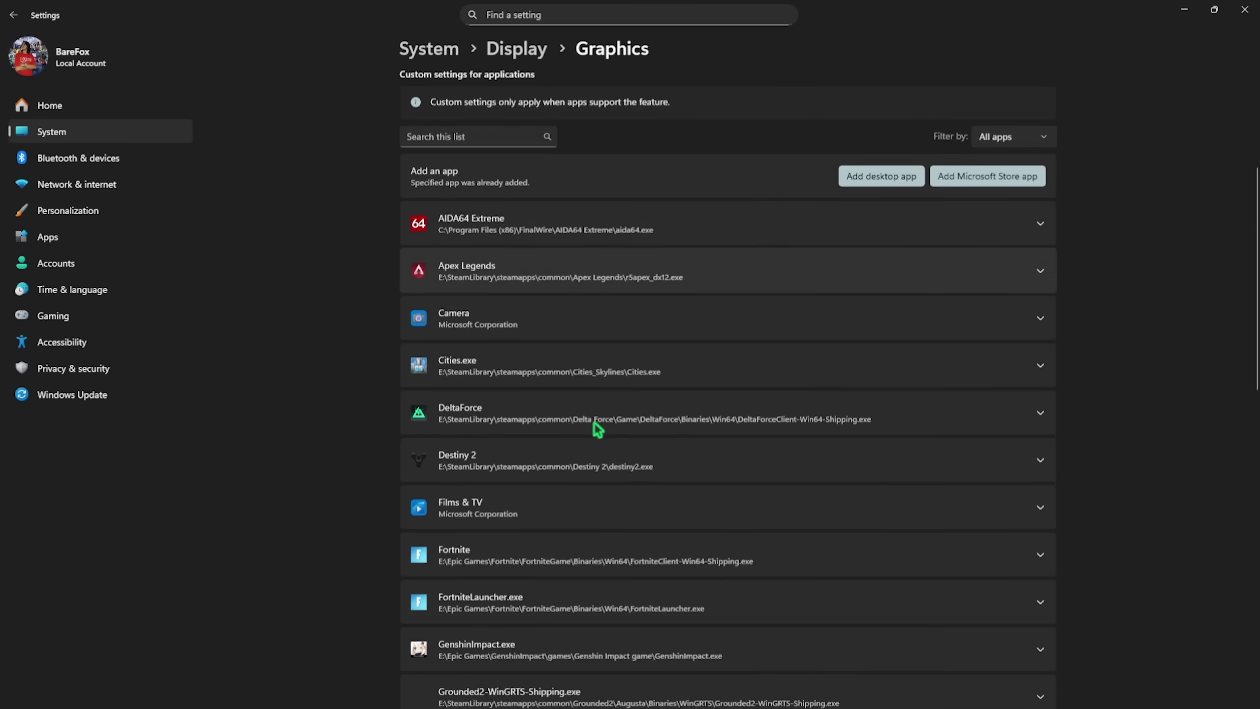
pyautogui.scroll(-2, 597, 429)
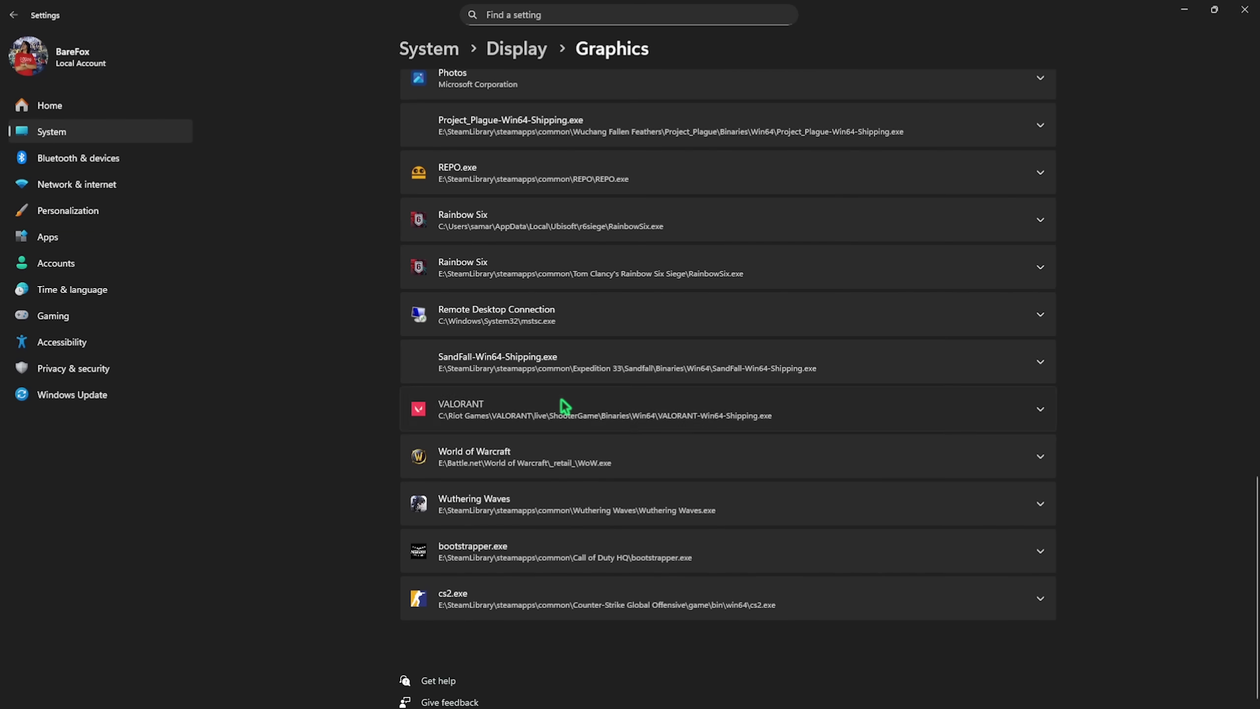
pyautogui.click(555, 407)
pyautogui.click(863, 462)
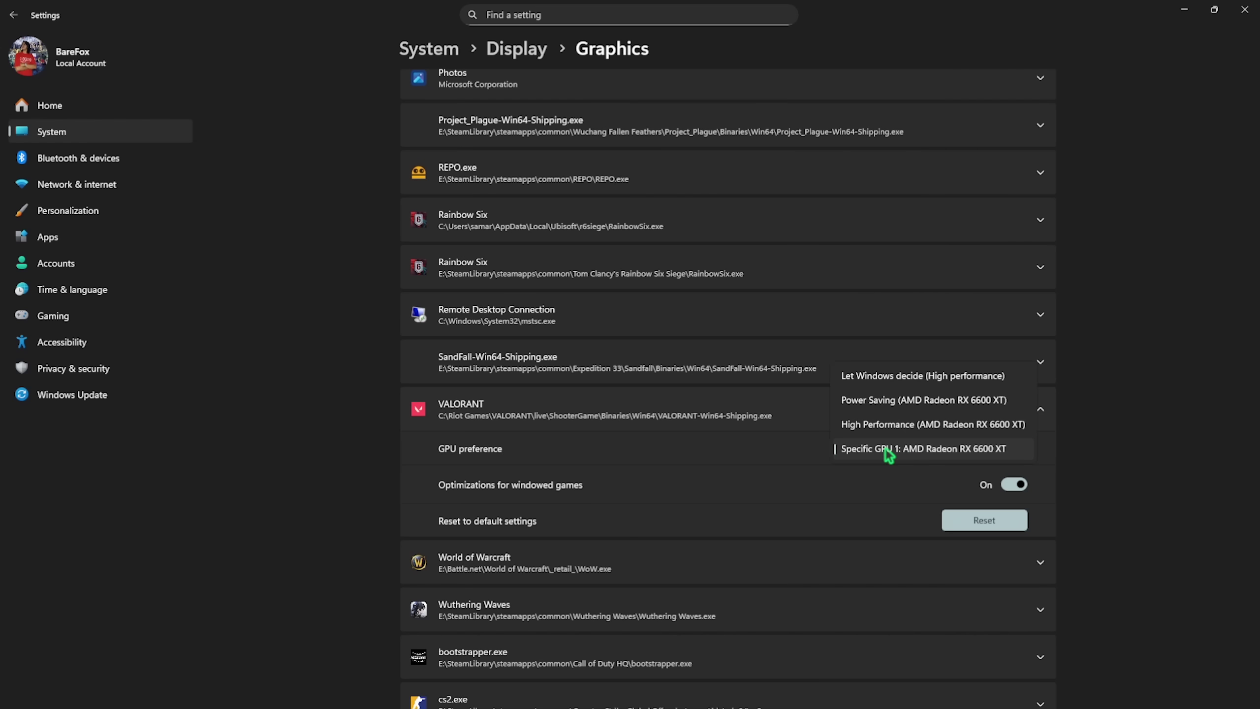
pyautogui.click(887, 449)
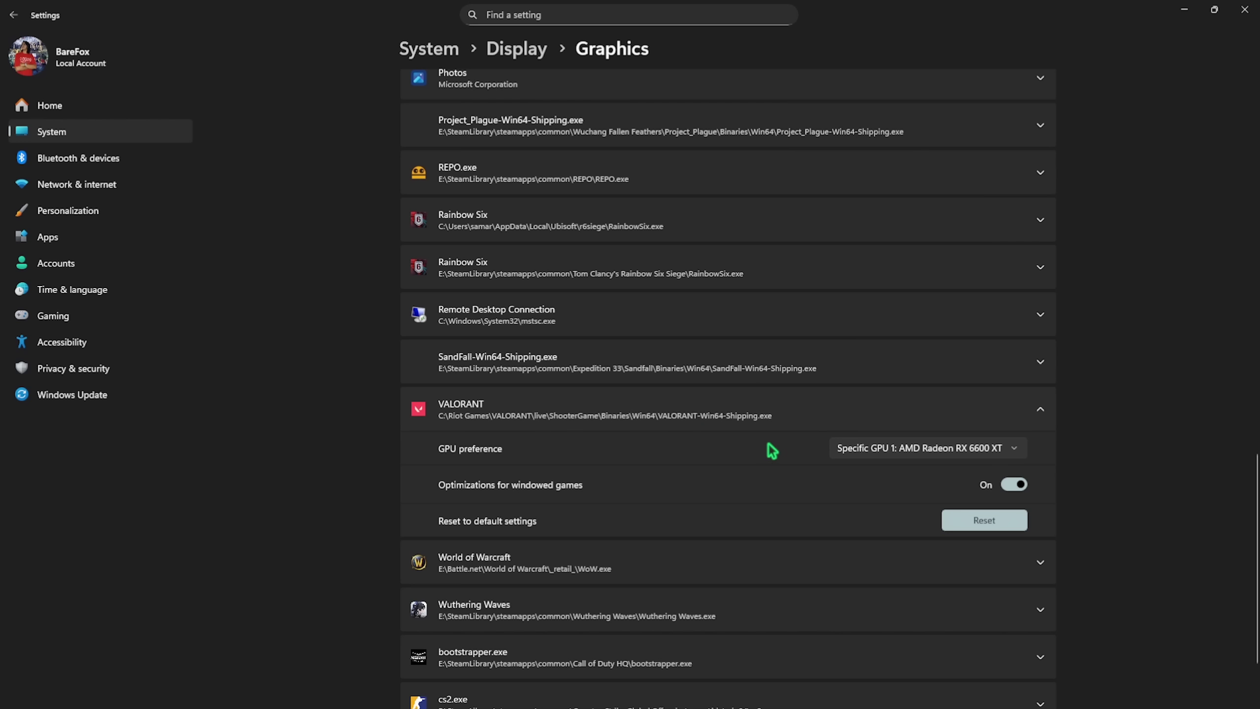
# Find the Core isolation page by searching 'Memo', then maximize the Windows Security window
pyautogui.click(60, 106)
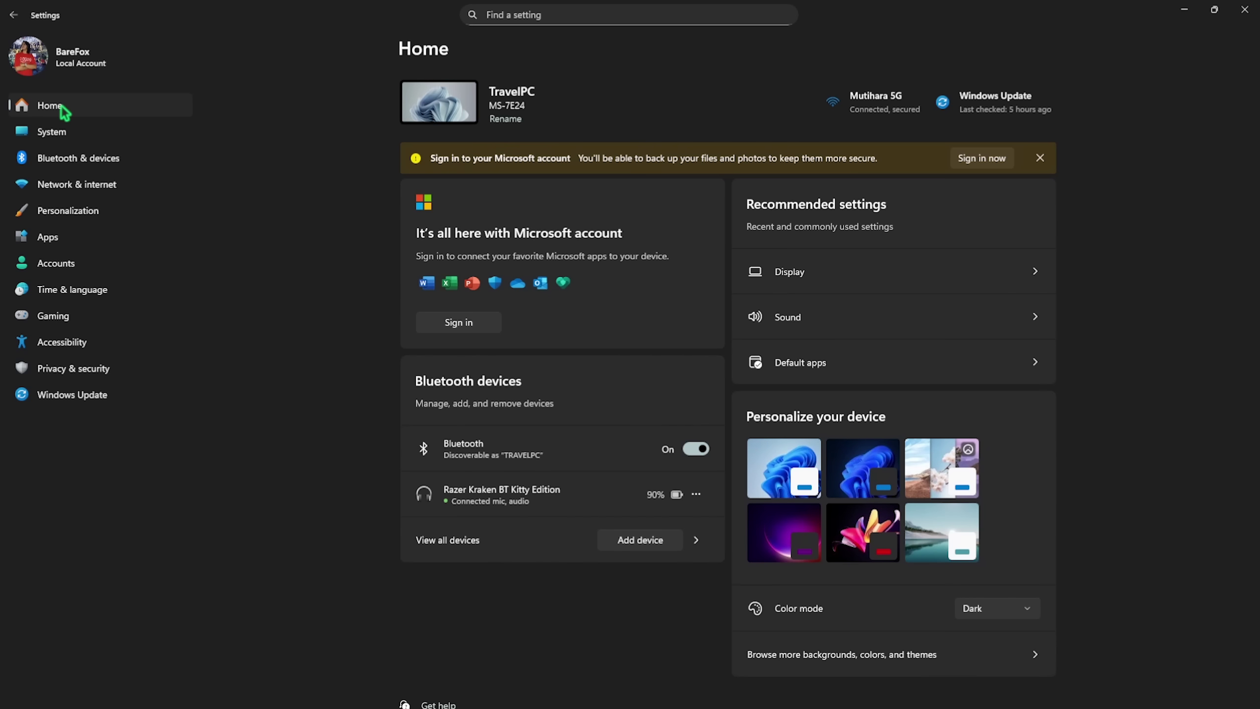
pyautogui.click(537, 14)
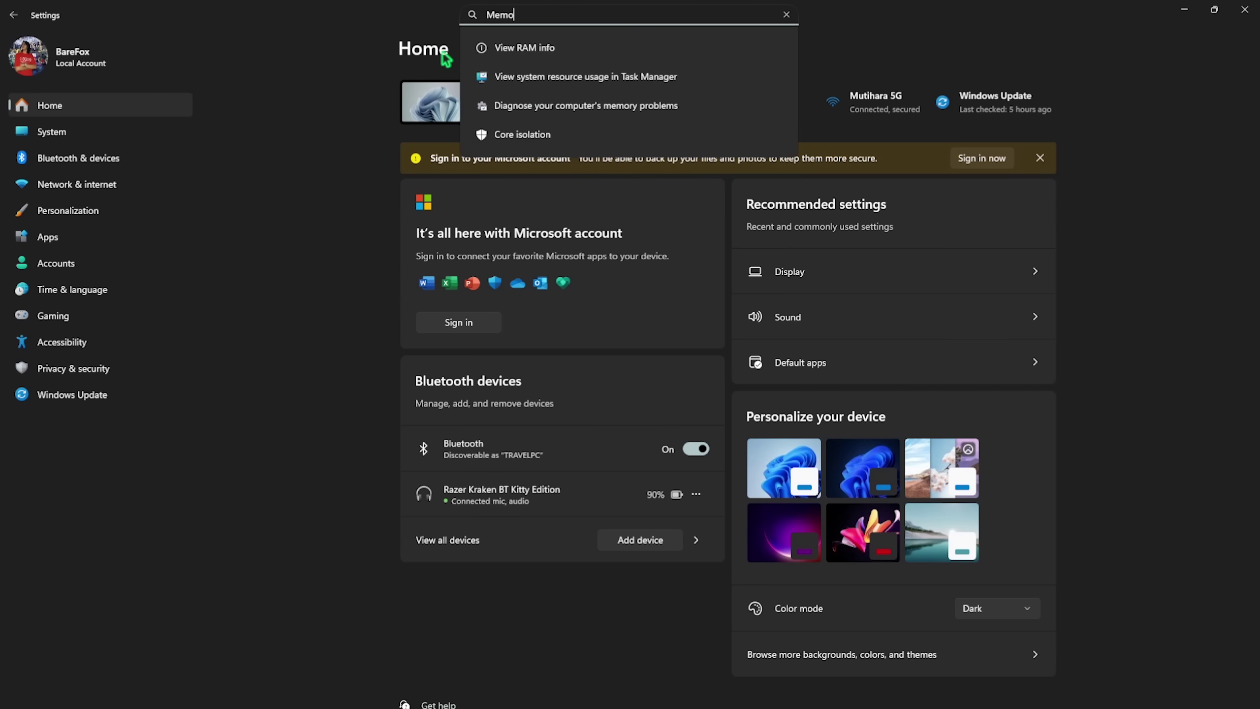
pyautogui.click(528, 138)
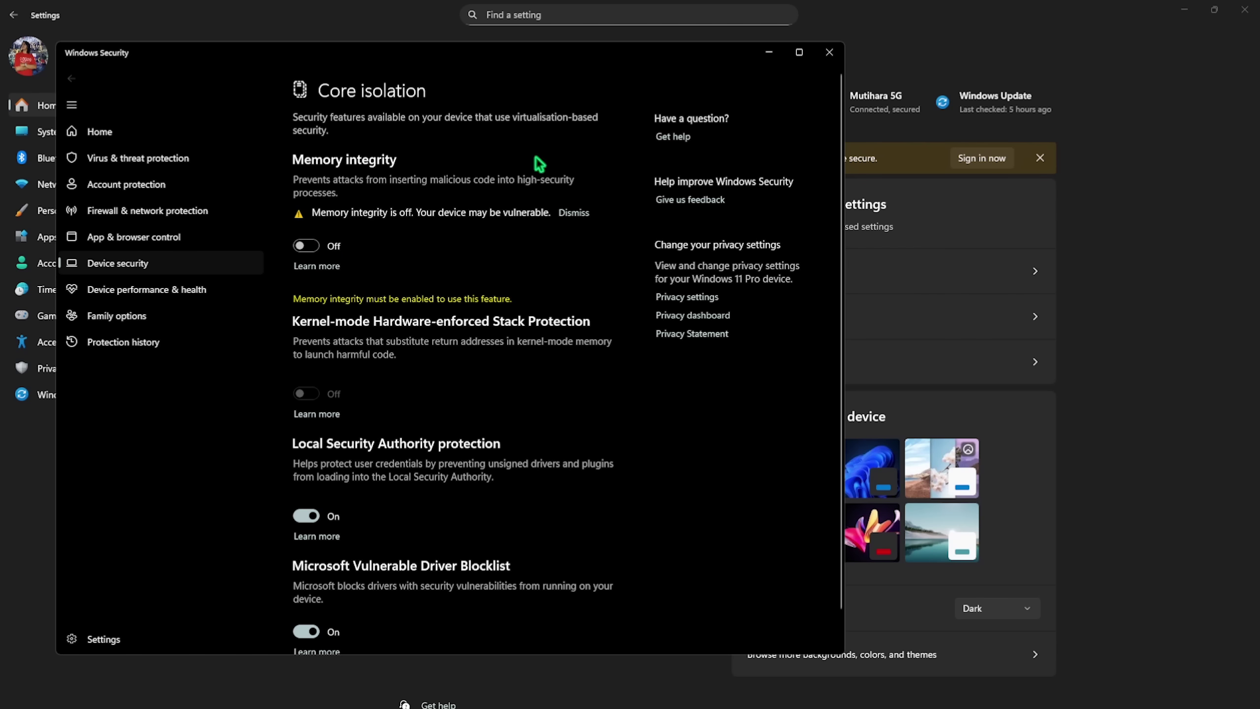
pyautogui.click(798, 52)
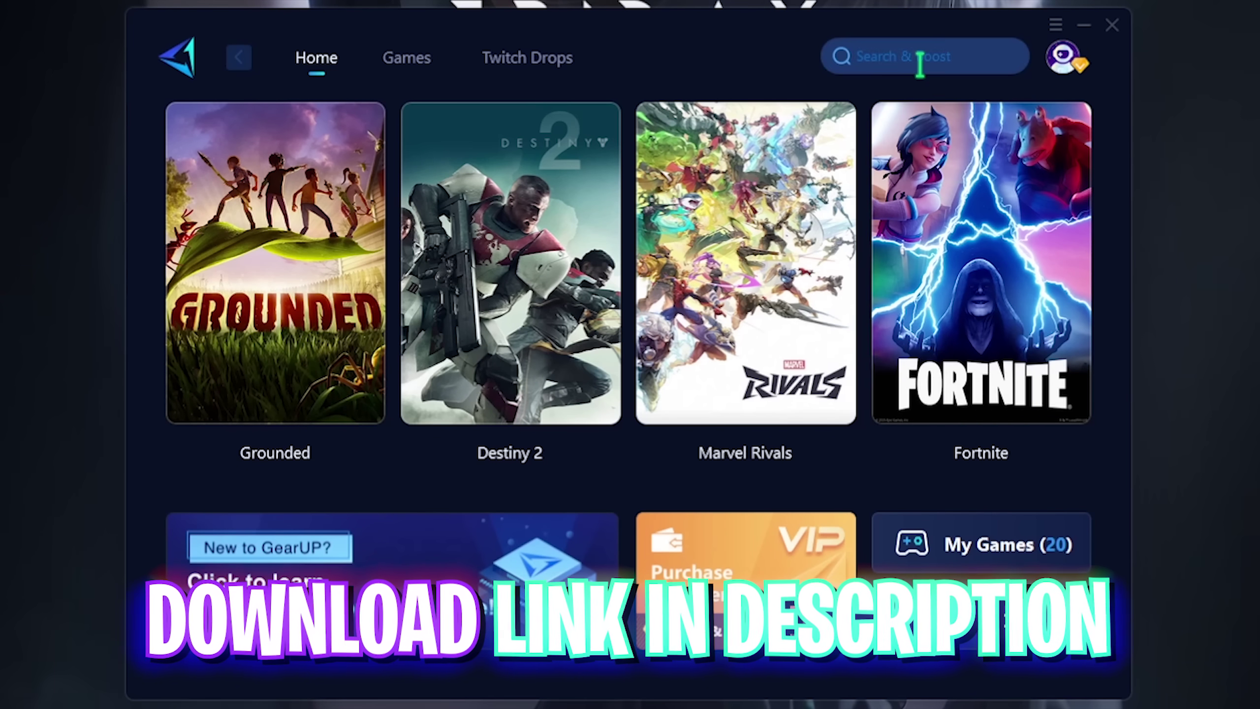
# Search 'Va' in GearUP Booster and boost Valorant on the AP SERVERS Singapore server
pyautogui.click(920, 64)
pyautogui.write('Va')
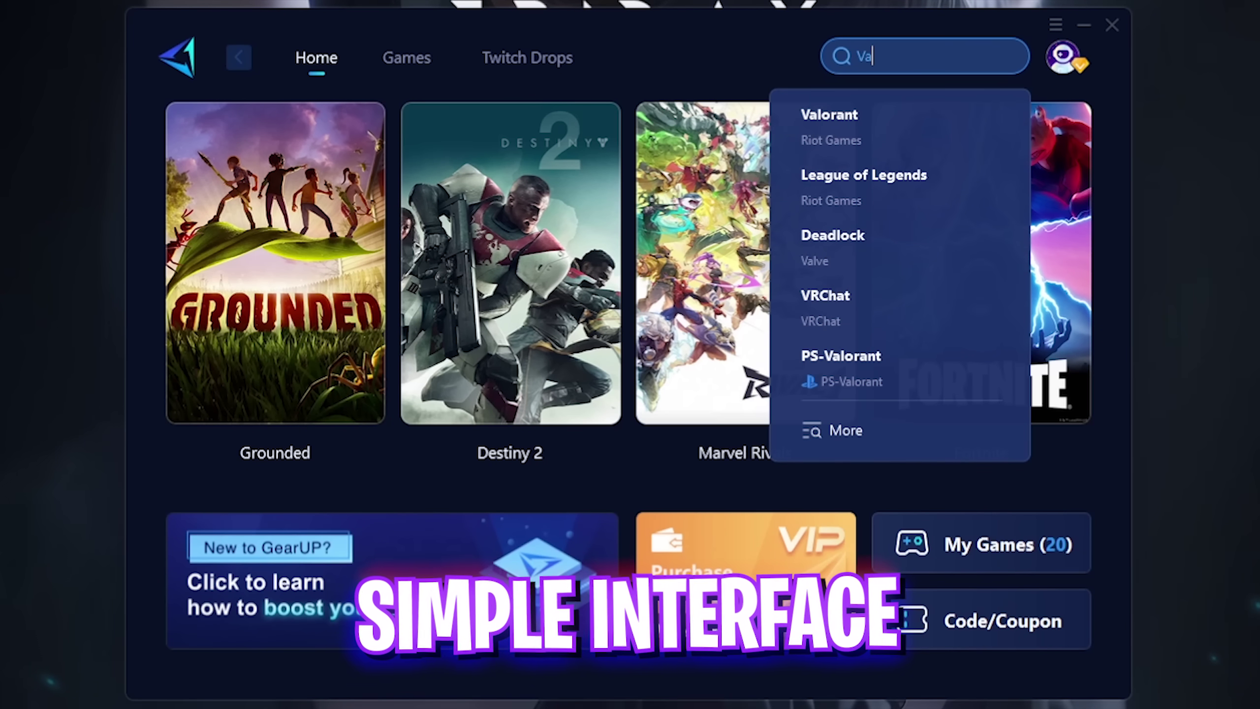
pyautogui.click(846, 138)
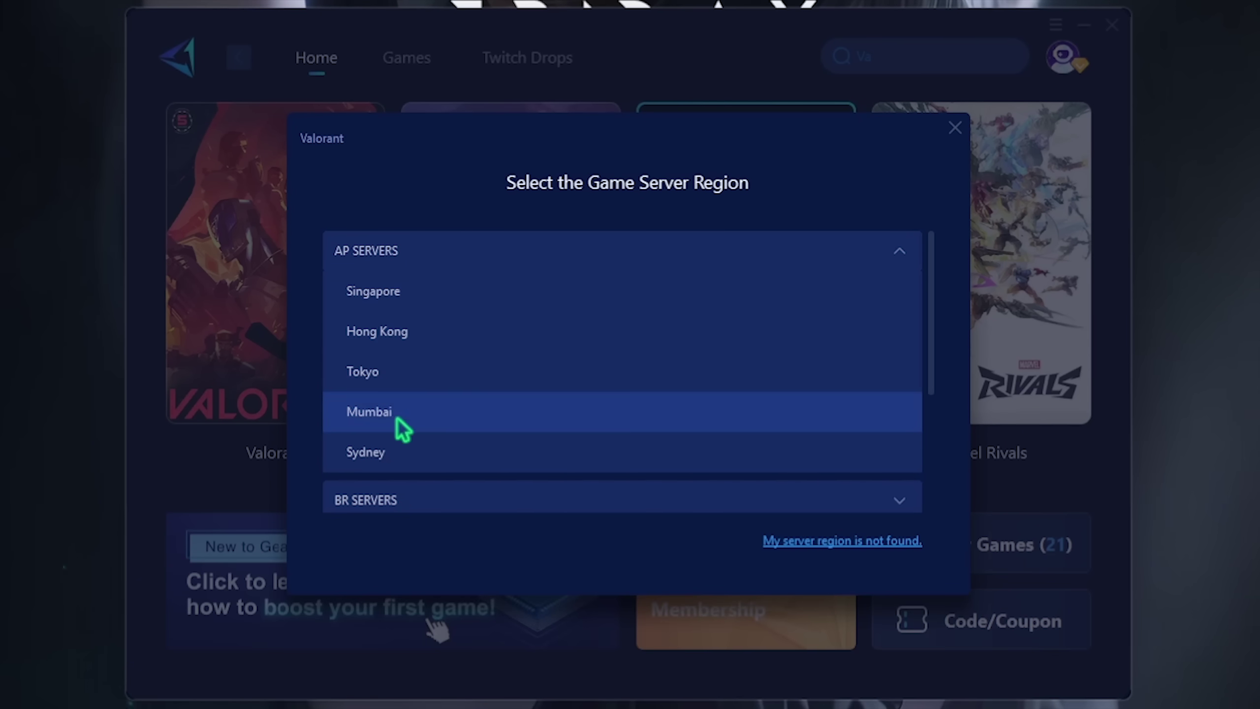
pyautogui.click(382, 332)
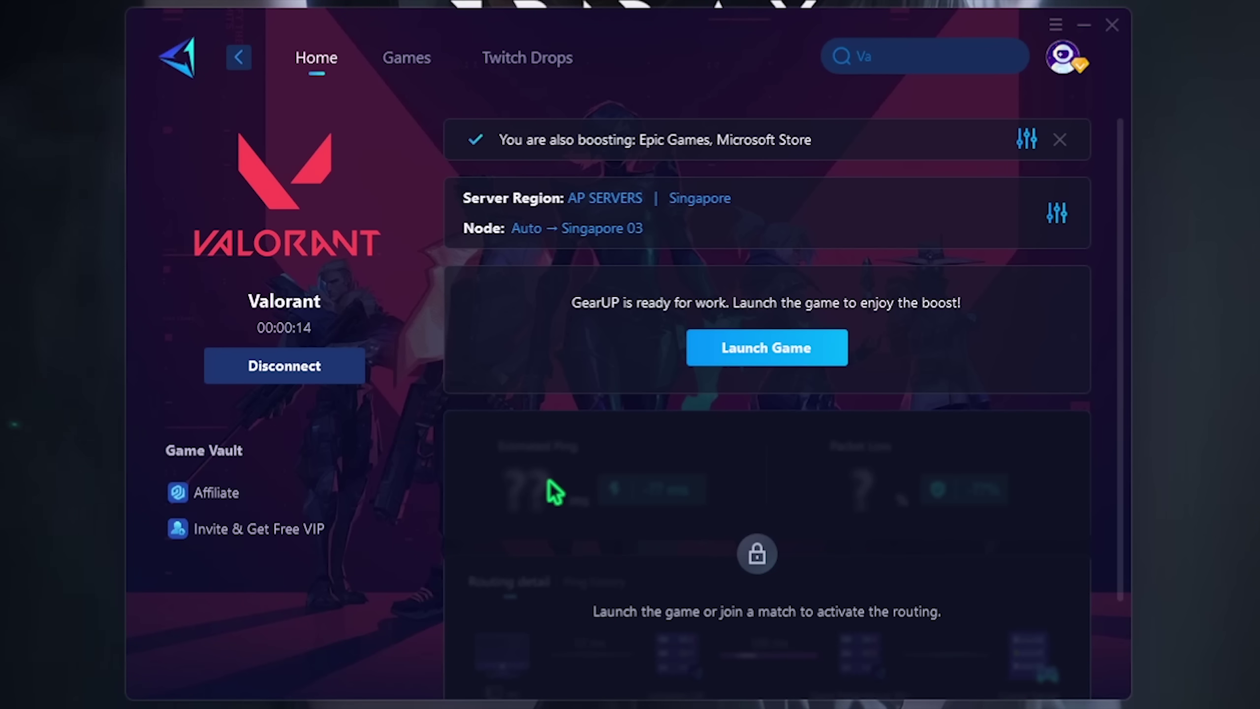
pyautogui.click(238, 57)
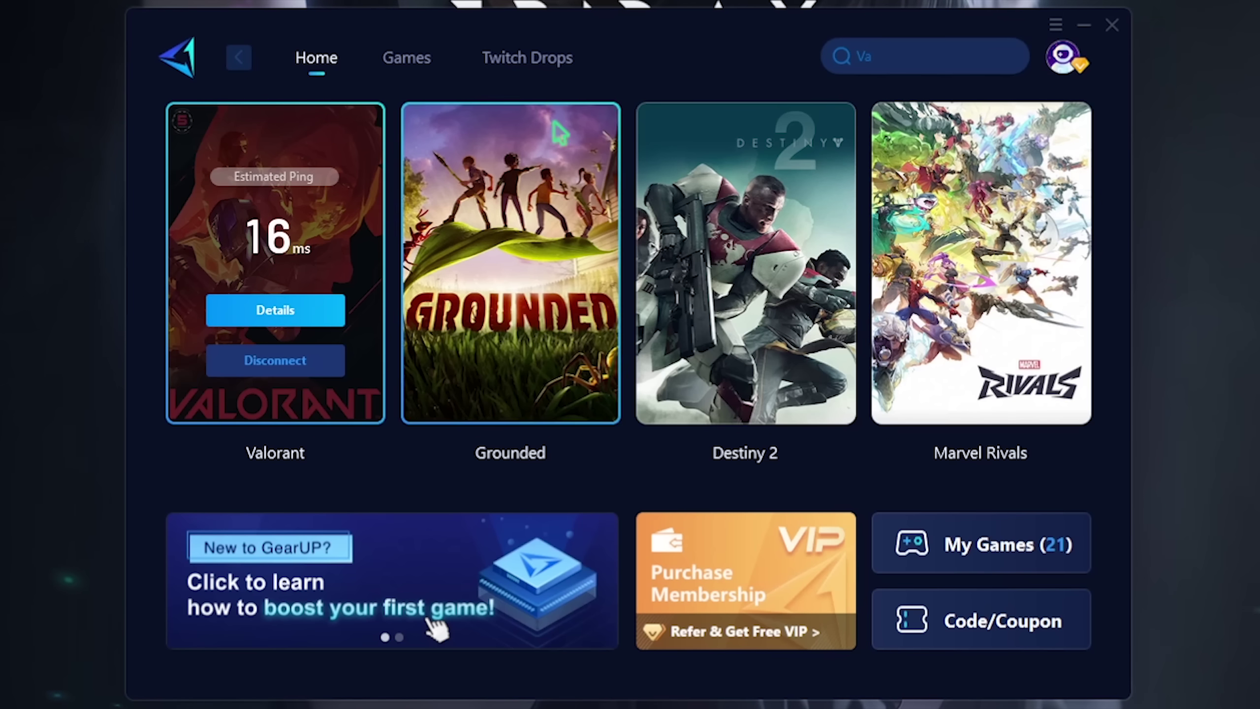
# Confirm 'Optimize RAM after boosting' is ticked in GearUP's Optimization Settings, then close settings
pyautogui.click(1055, 24)
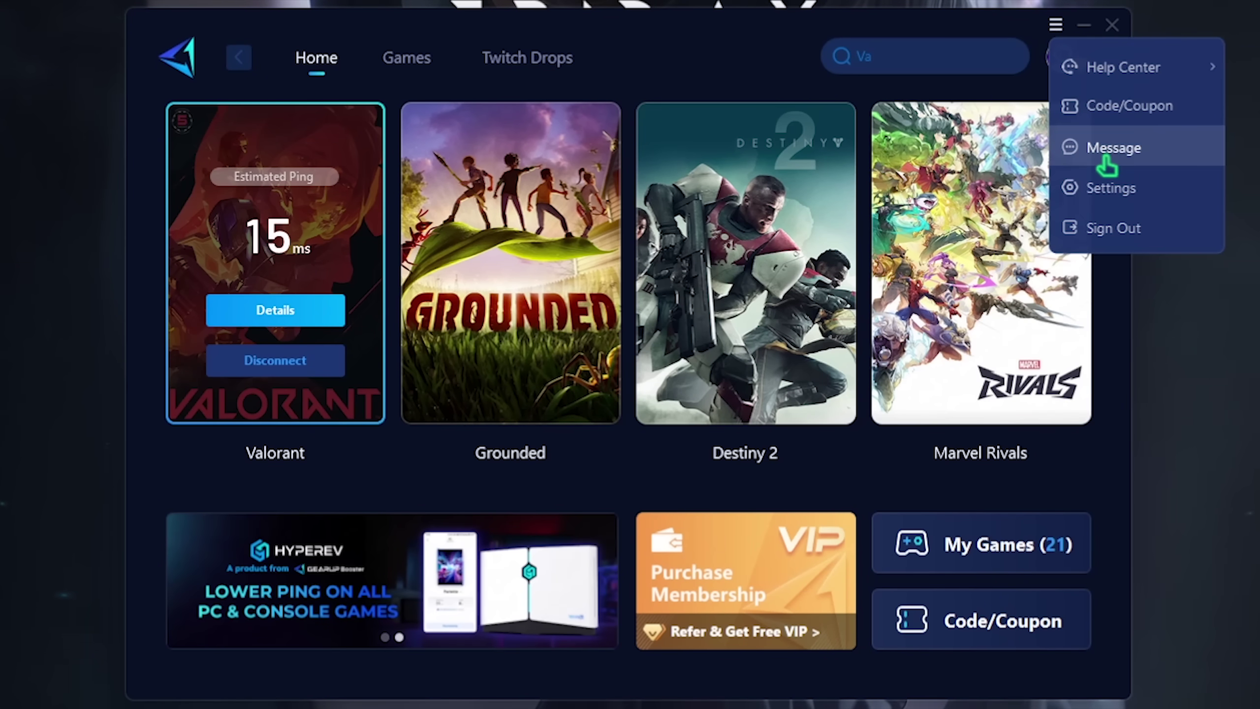
pyautogui.click(1113, 188)
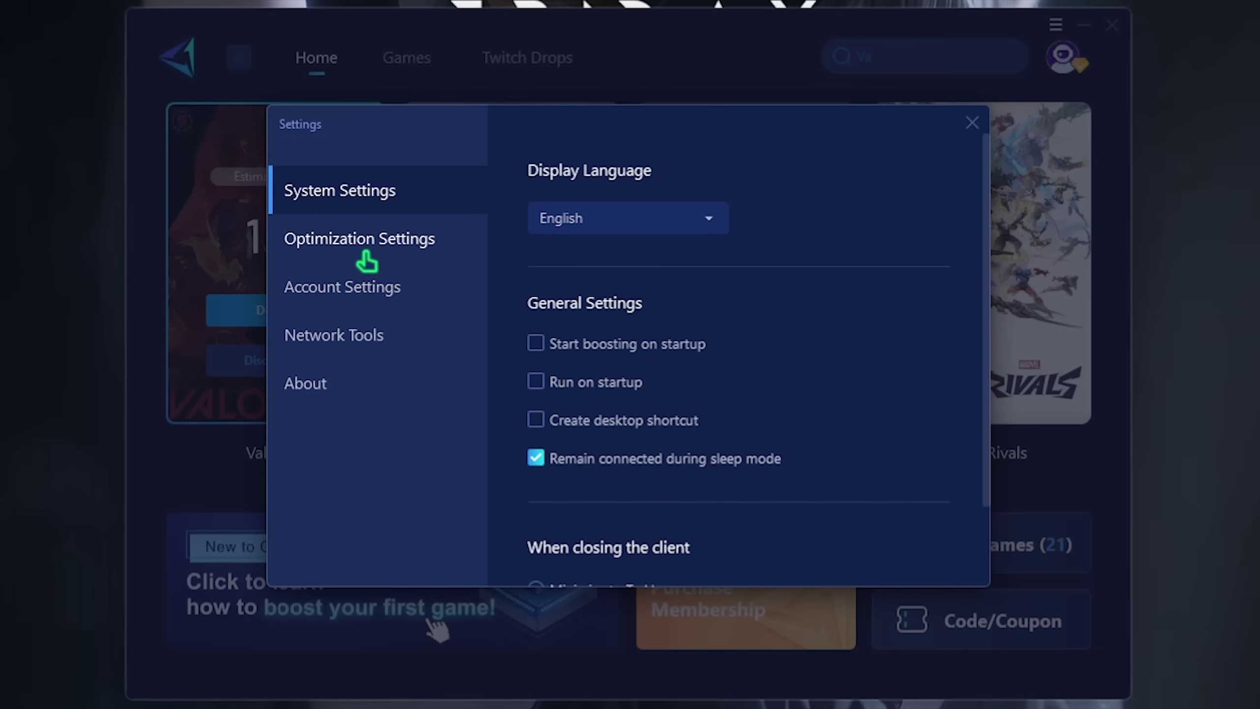
pyautogui.click(366, 250)
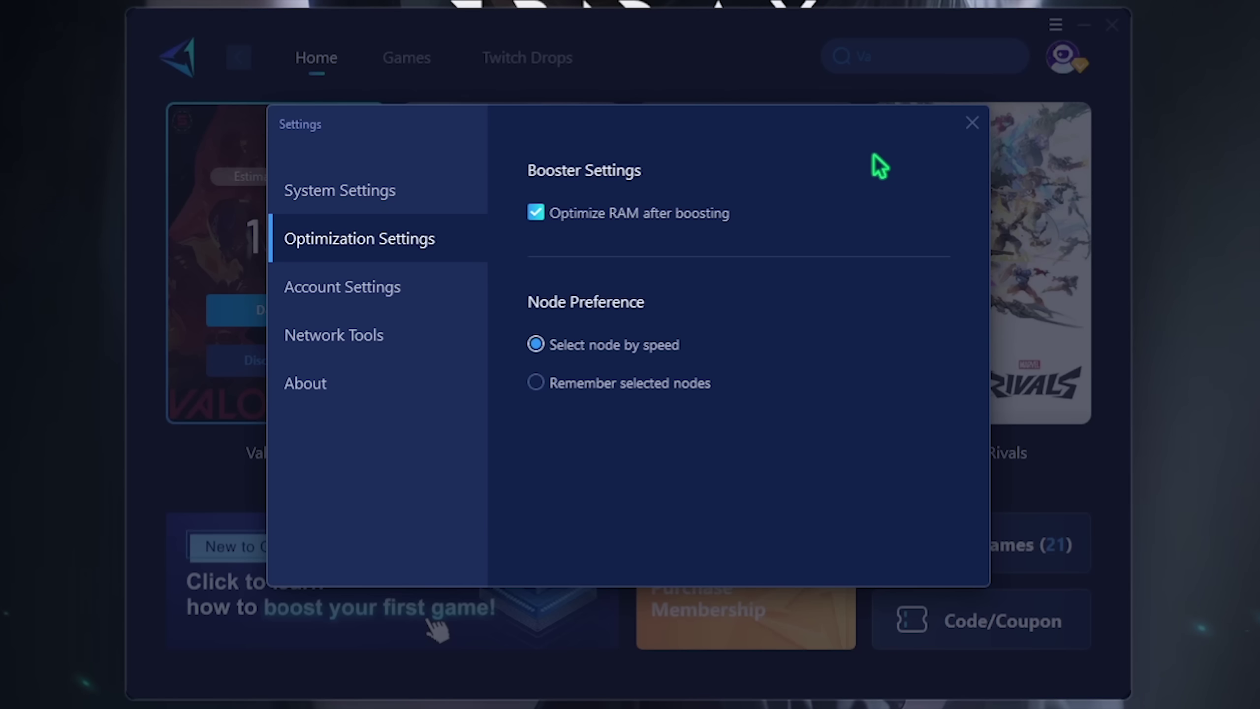
pyautogui.click(972, 122)
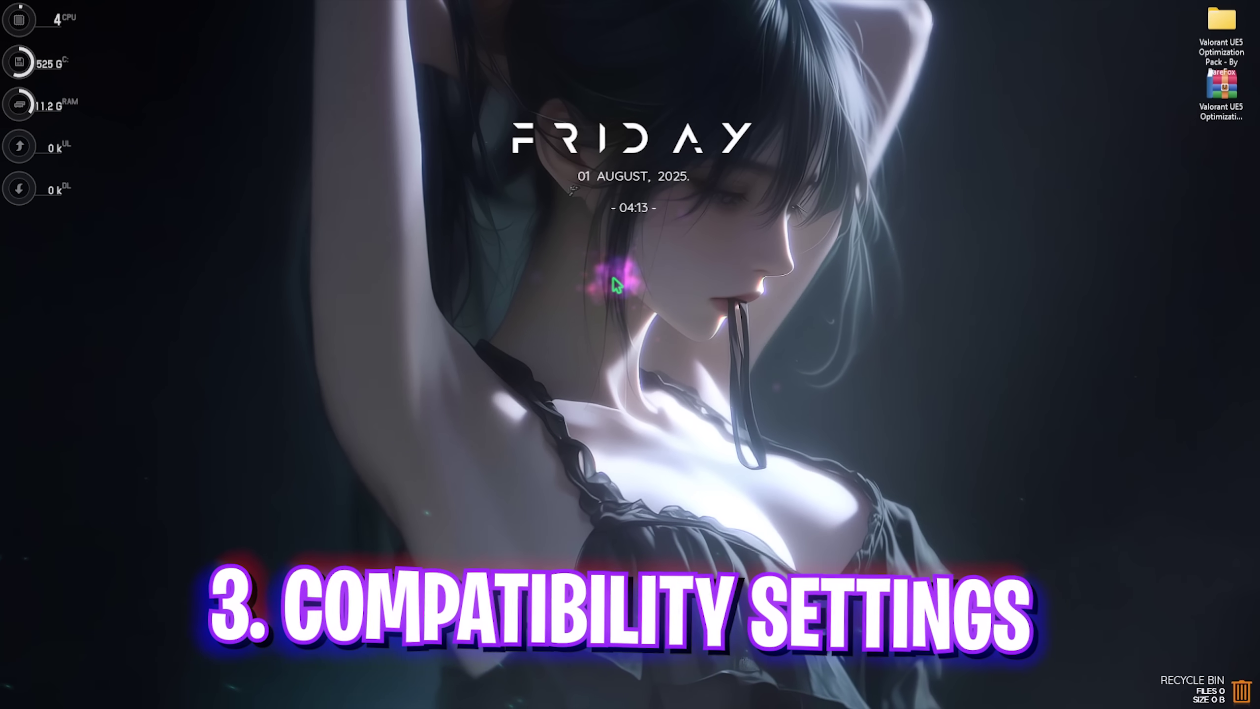
# Locate VALORANT's install folder from the Start search via Open file location twice
pyautogui.press('super')
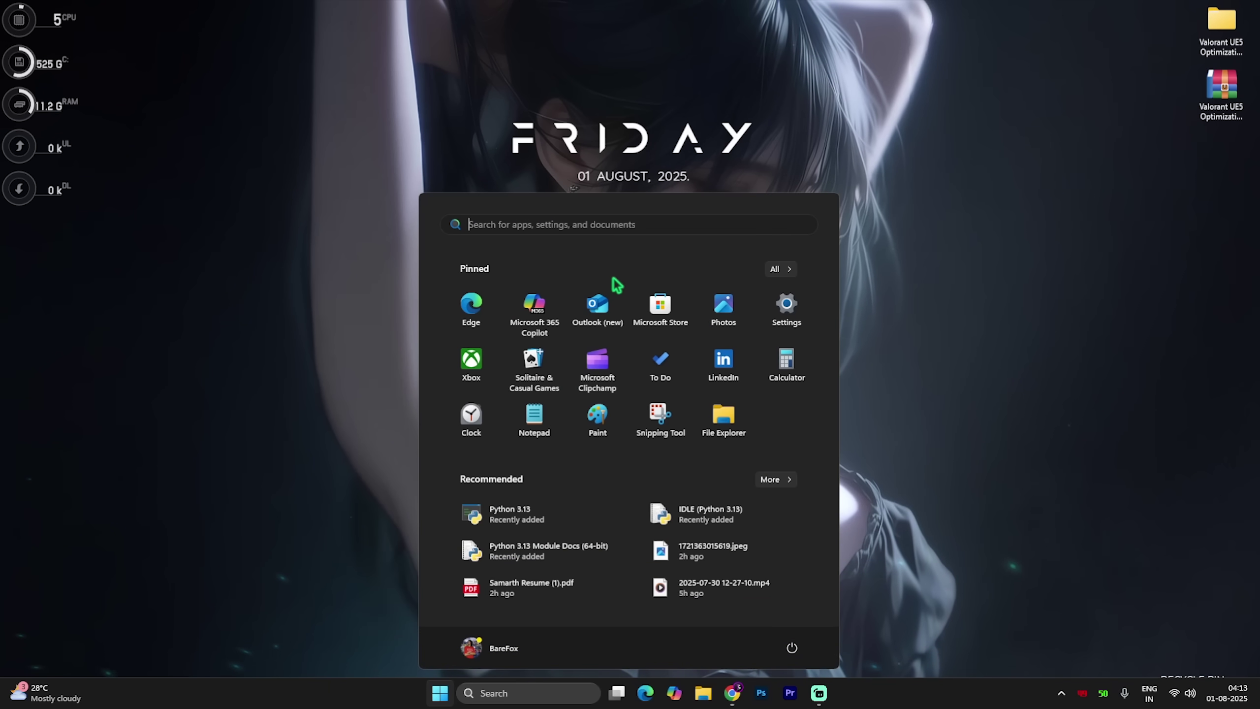
pyautogui.write('vaLORANT')
pyautogui.rightClick(529, 334)
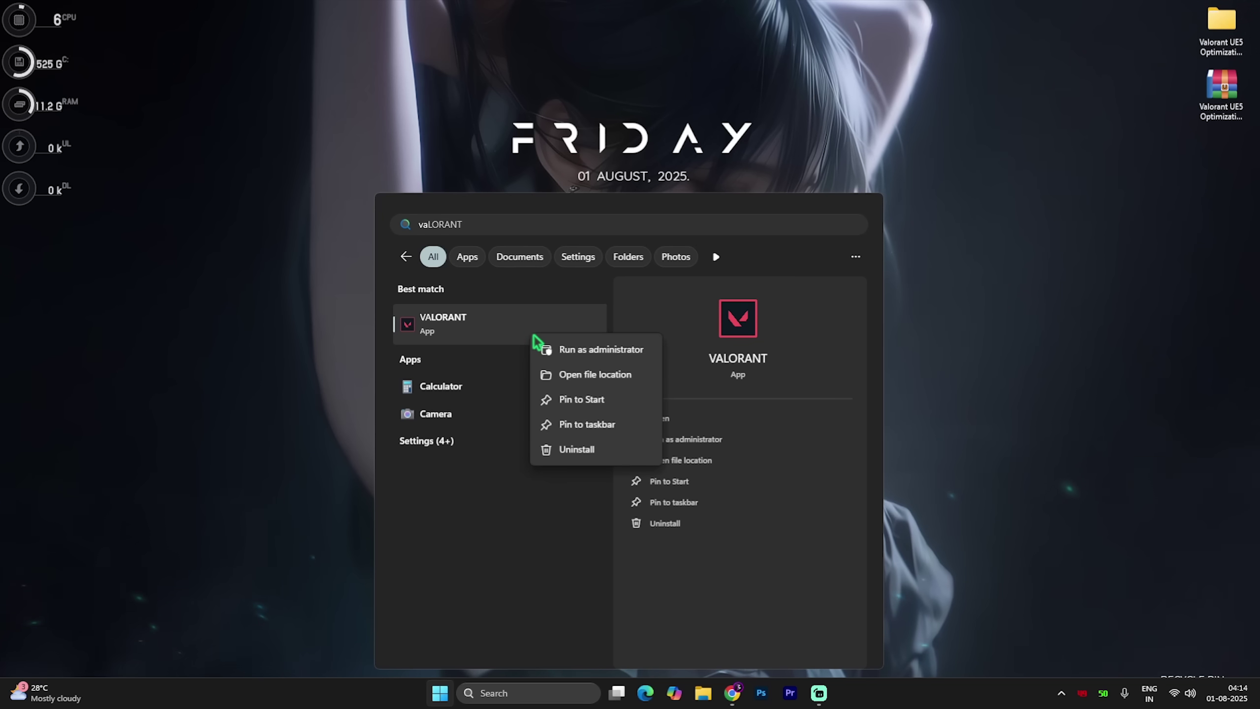
pyautogui.click(584, 378)
pyautogui.rightClick(505, 154)
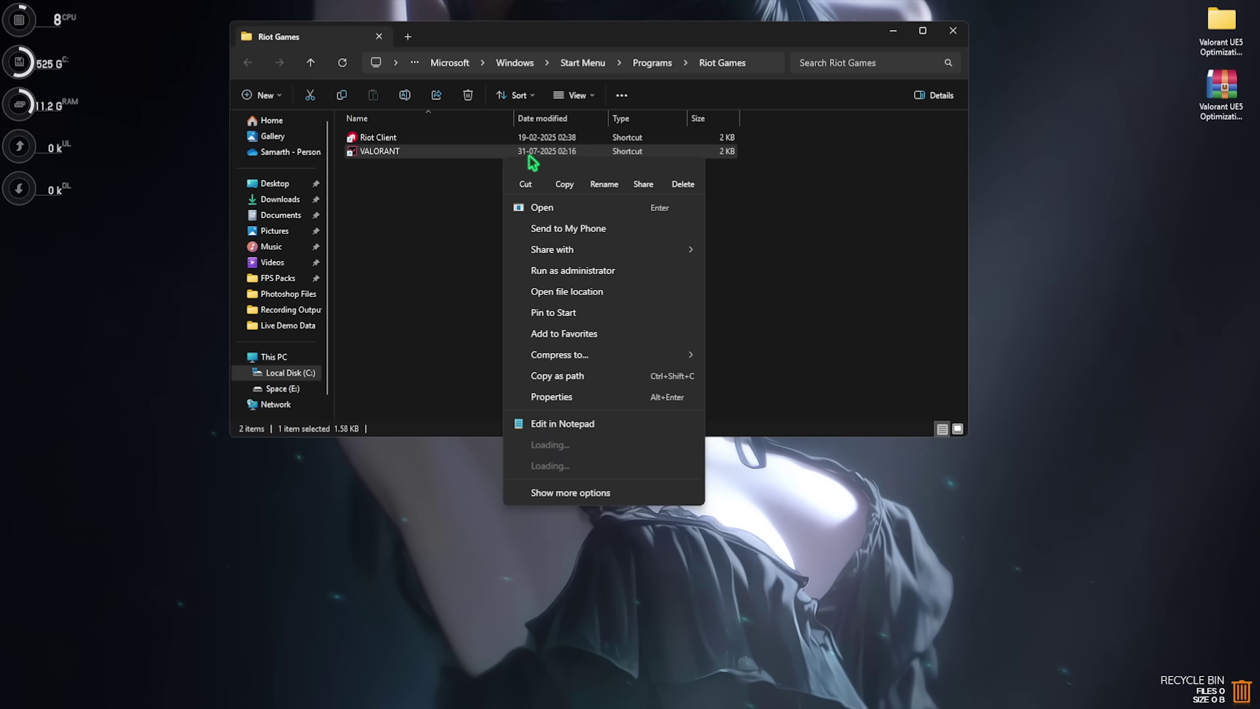
pyautogui.click(563, 292)
pyautogui.click(922, 32)
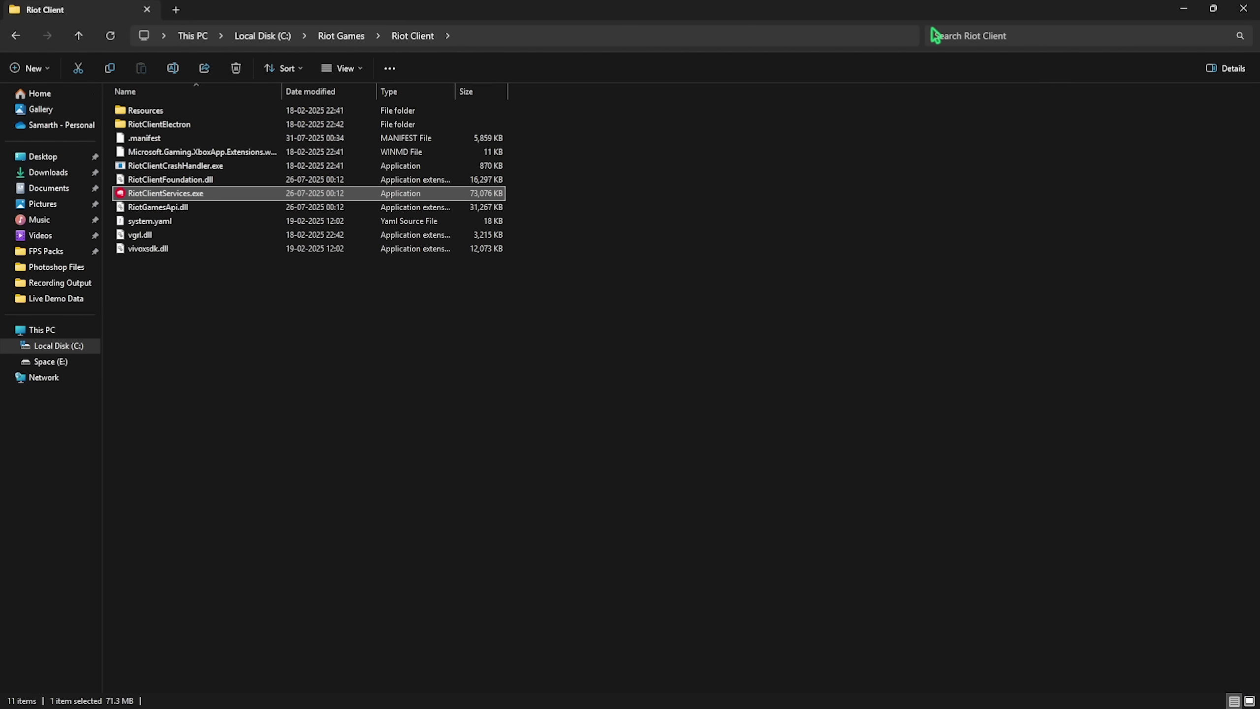
# Go to Riot Games\VALORANT\live\ShooterGame\Binaries\Win64 and select VALORANT-Win64-Shipping.exe
pyautogui.click(358, 40)
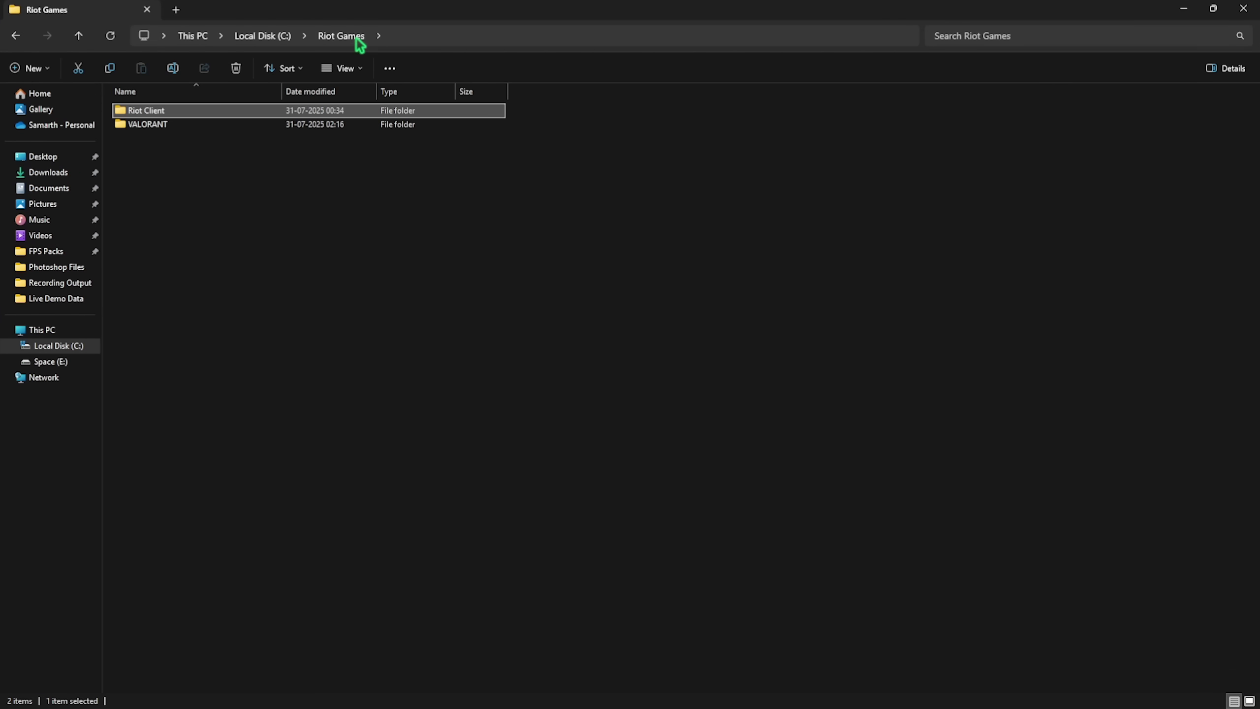
pyautogui.doubleClick(157, 124)
pyautogui.doubleClick(159, 111)
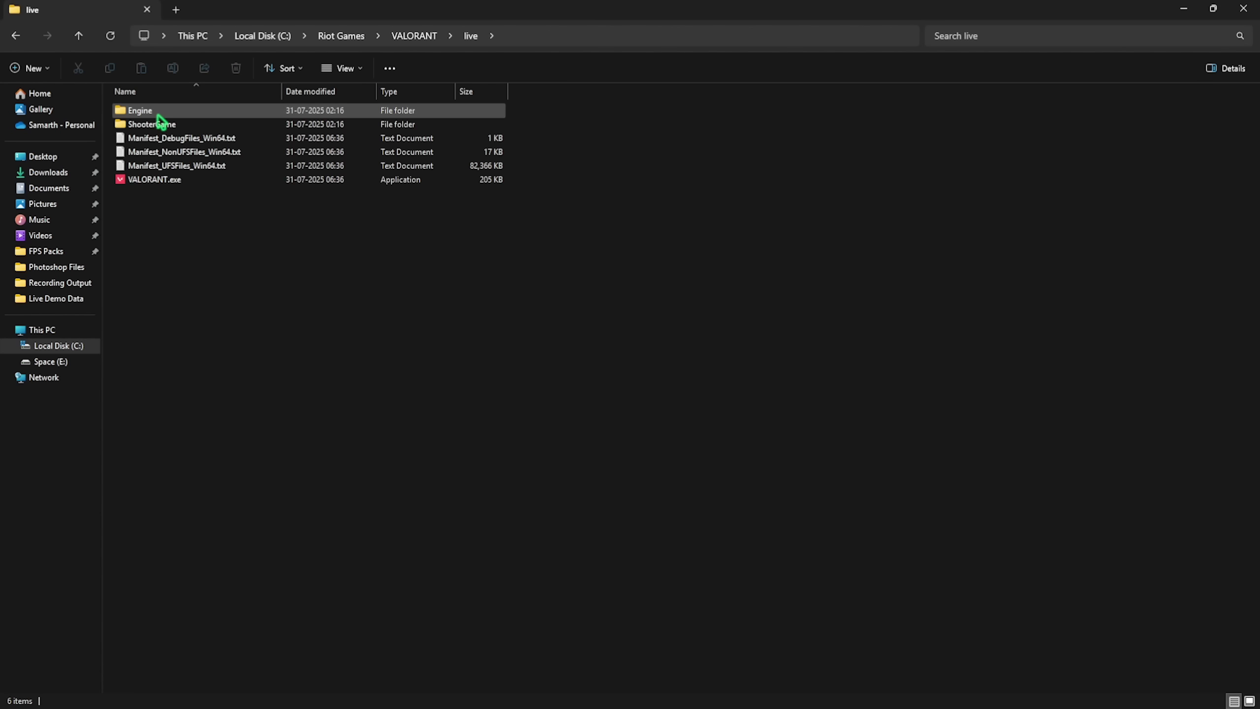
pyautogui.doubleClick(160, 124)
pyautogui.doubleClick(159, 111)
pyautogui.doubleClick(158, 111)
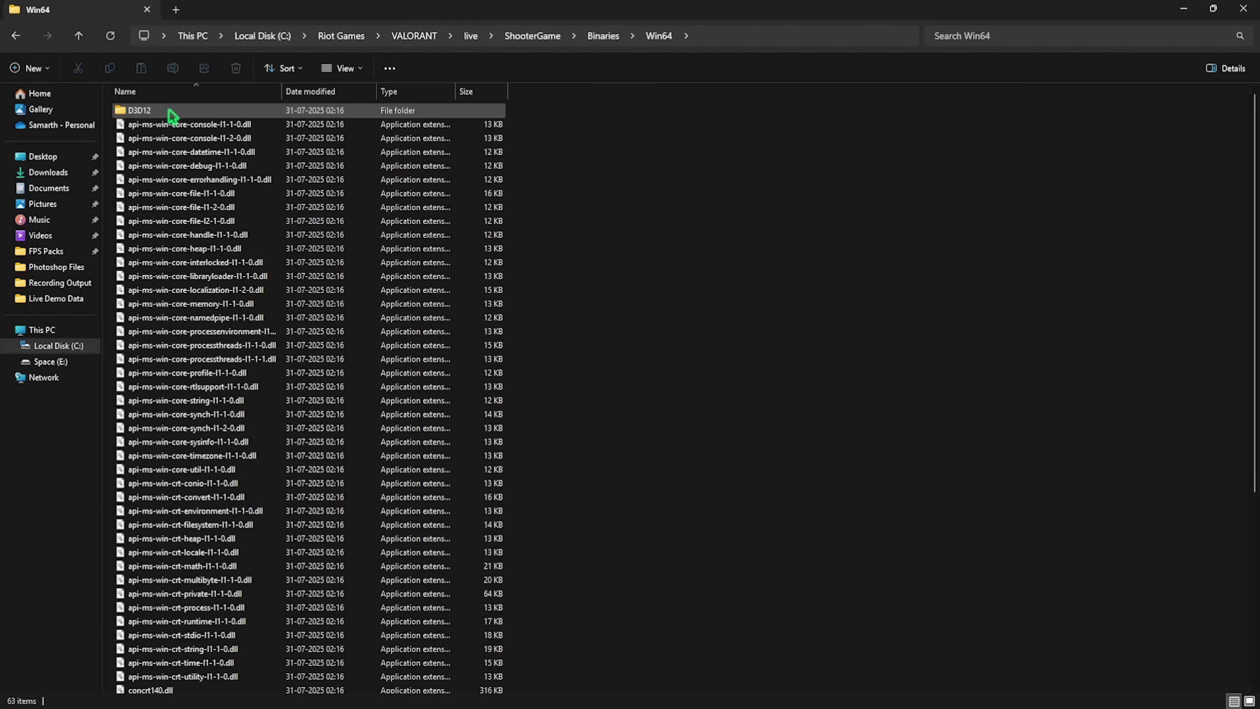
pyautogui.scroll(-7, 191, 266)
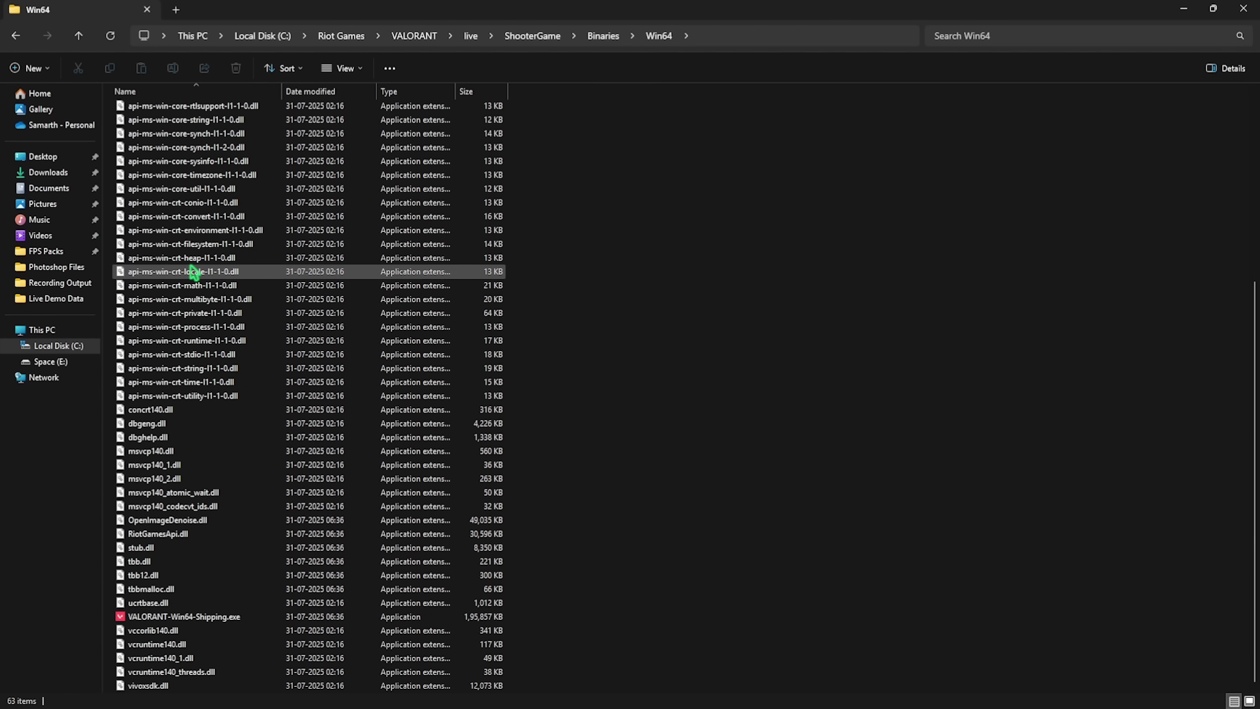
pyautogui.click(174, 615)
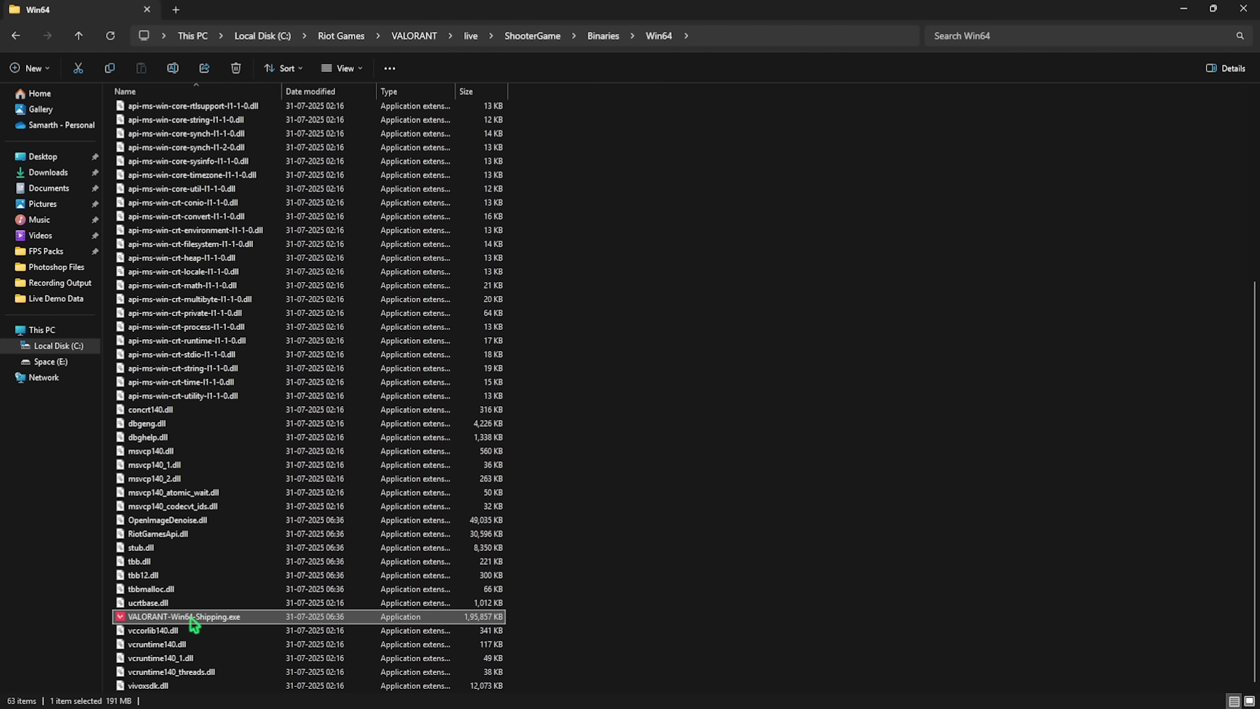
# Disable fullscreen optimizations for VALORANT-Win64-Shipping.exe and set high DPI override to Application
pyautogui.rightClick(225, 620)
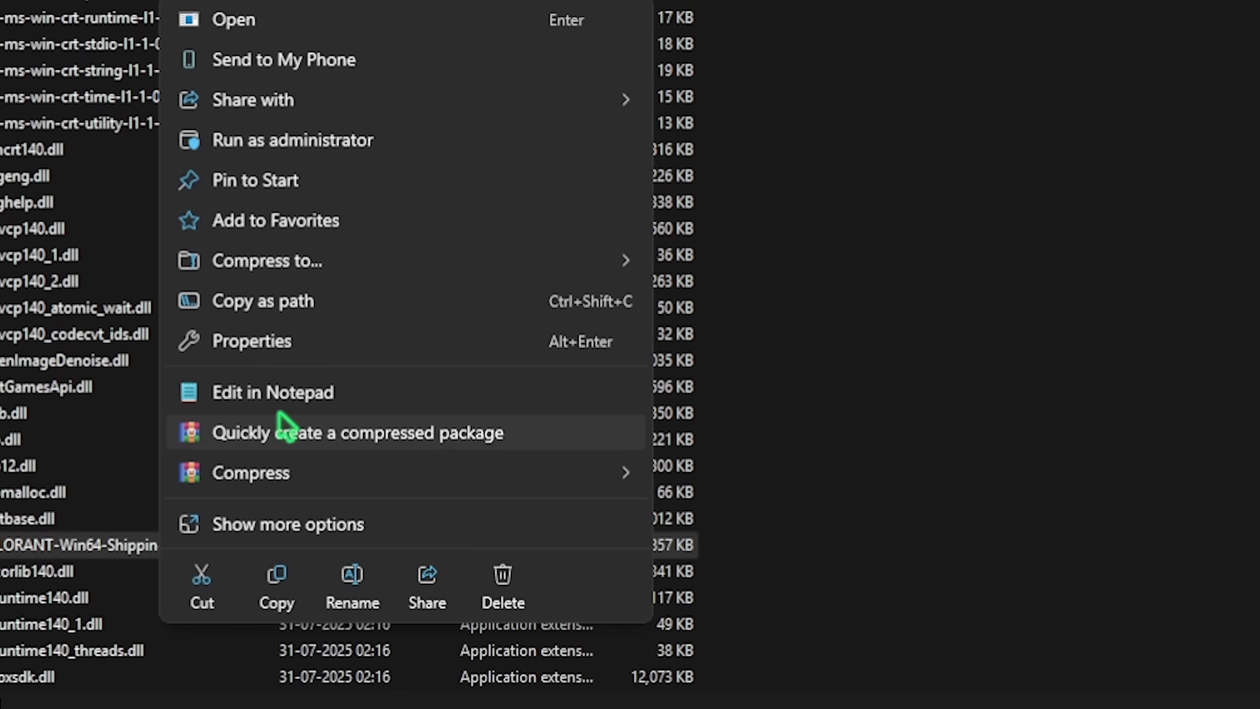
pyautogui.click(271, 510)
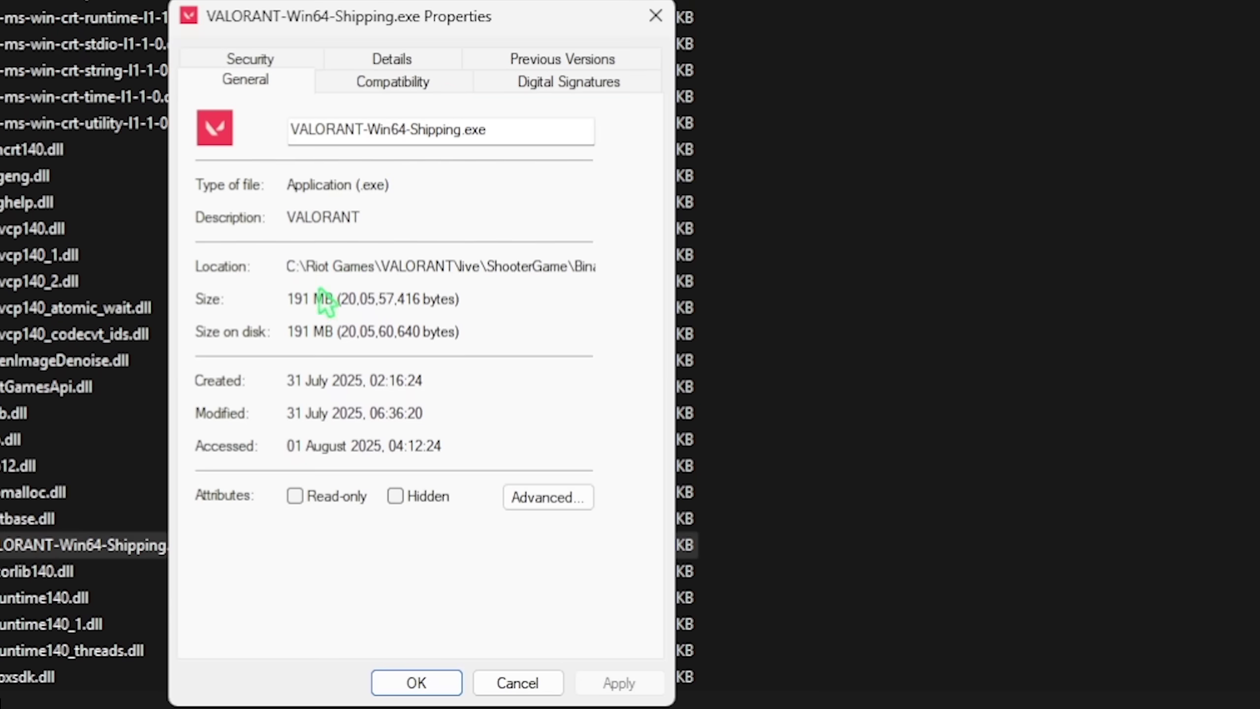
pyautogui.click(433, 78)
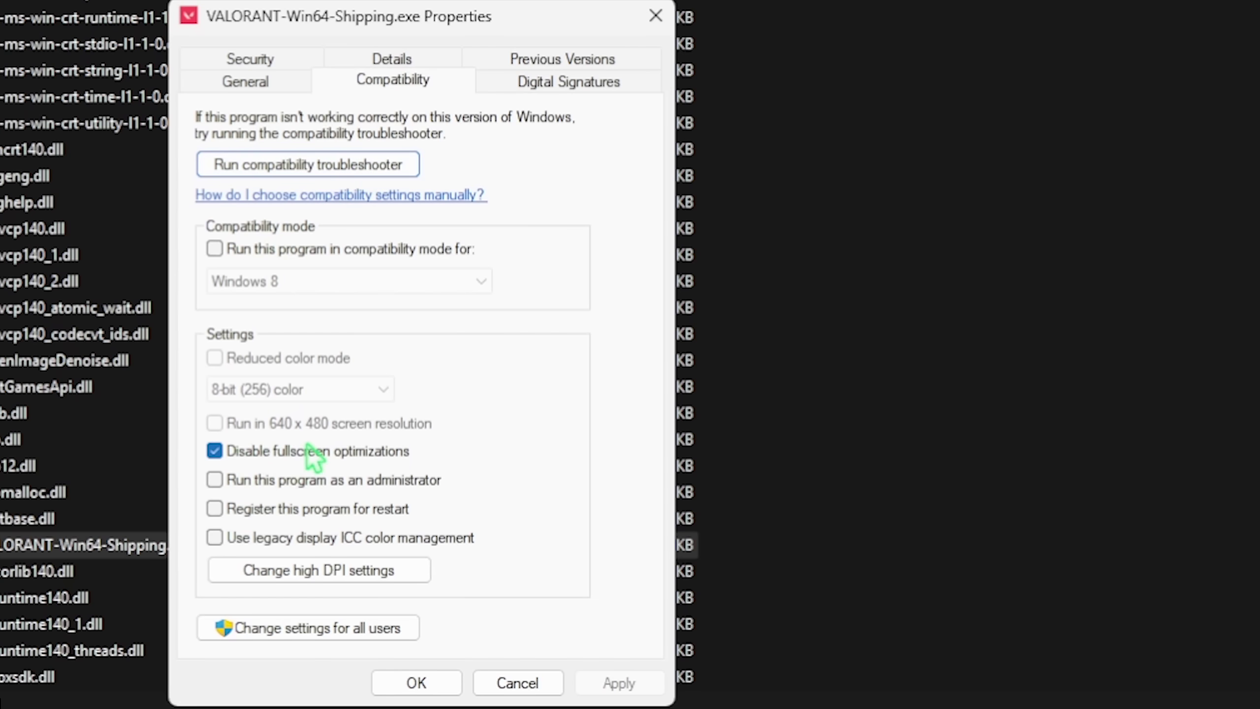
pyautogui.click(340, 574)
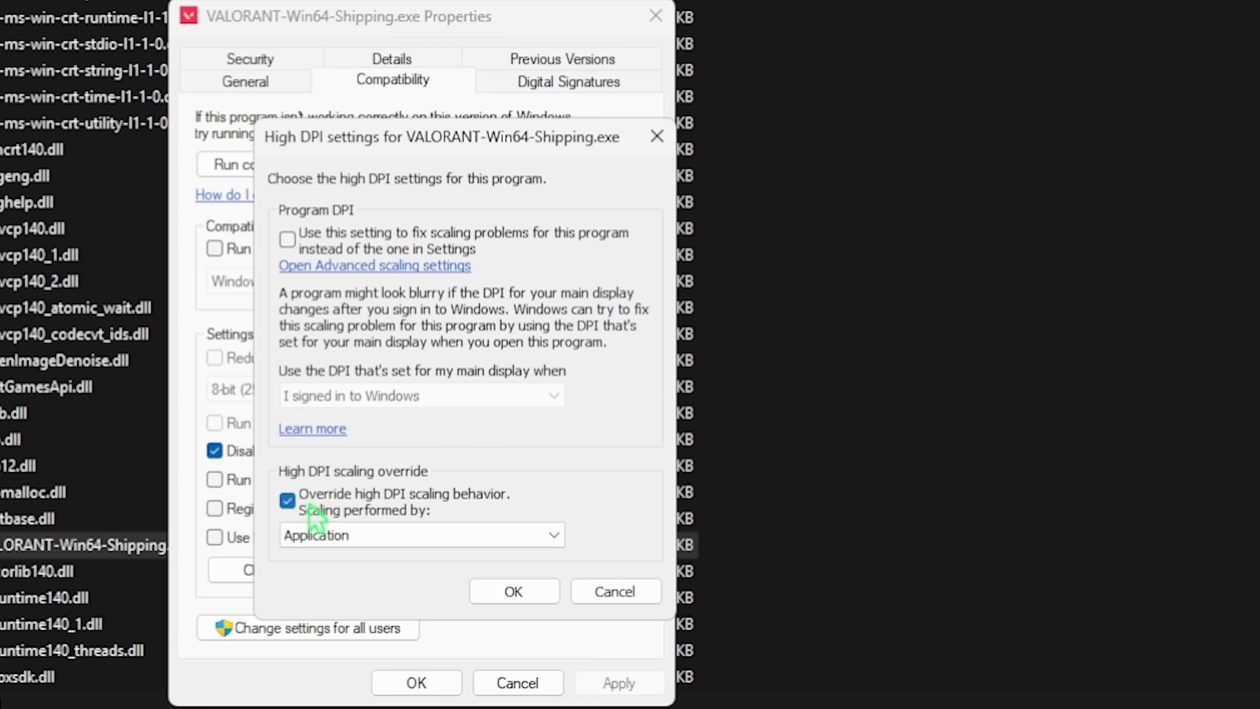
pyautogui.click(476, 593)
pyautogui.click(416, 681)
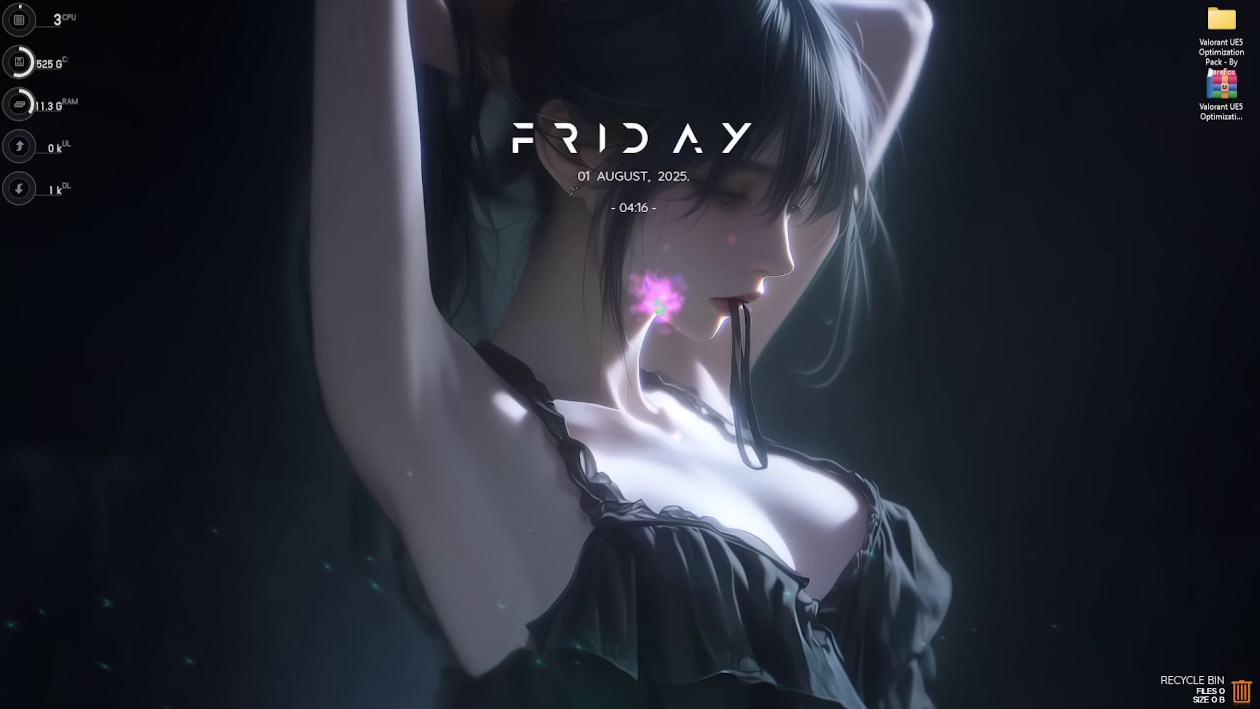
# Set Windows visual effects to Custom, keeping thumbnails, window contents while dragging and smooth fonts
pyautogui.press('super')
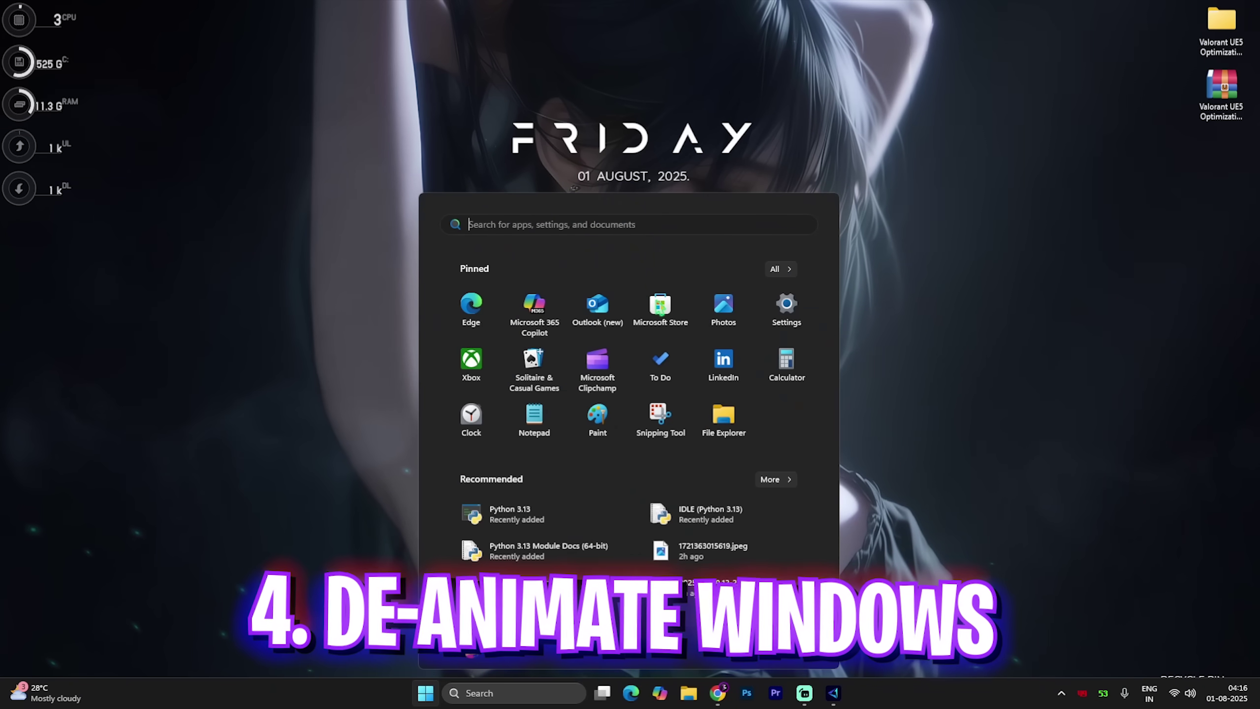
pyautogui.write('adj')
pyautogui.click(548, 308)
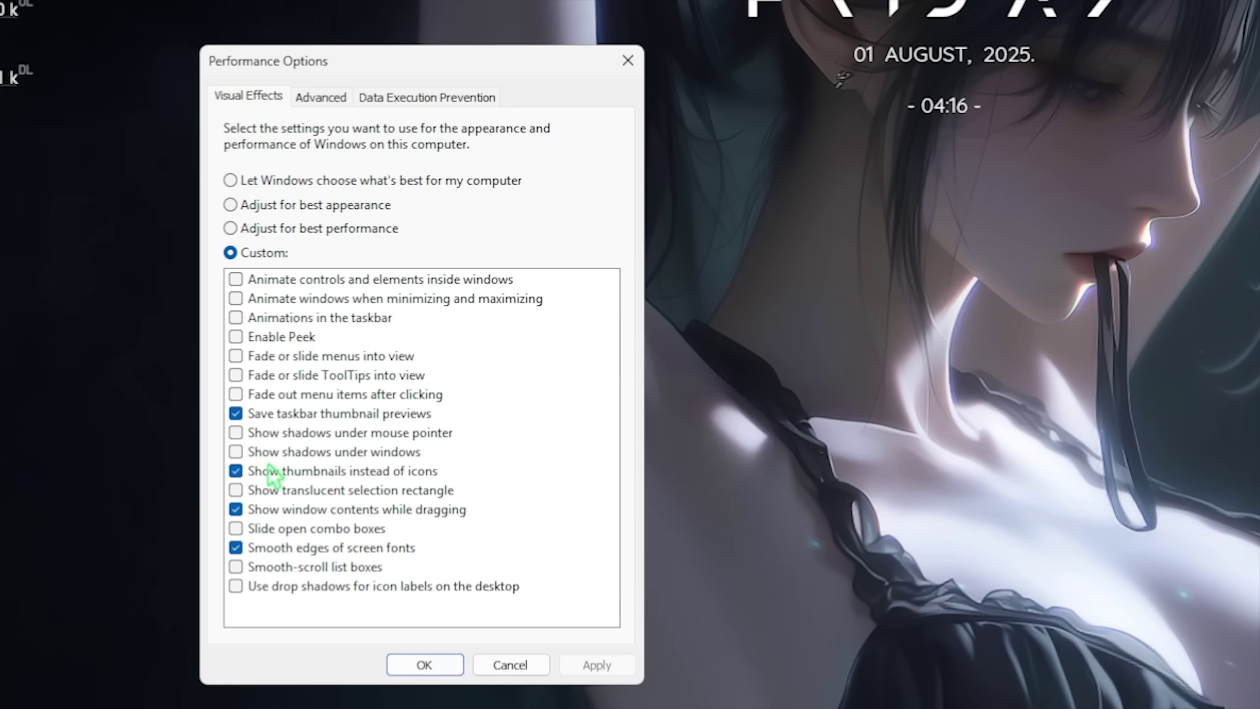
pyautogui.click(984, 388)
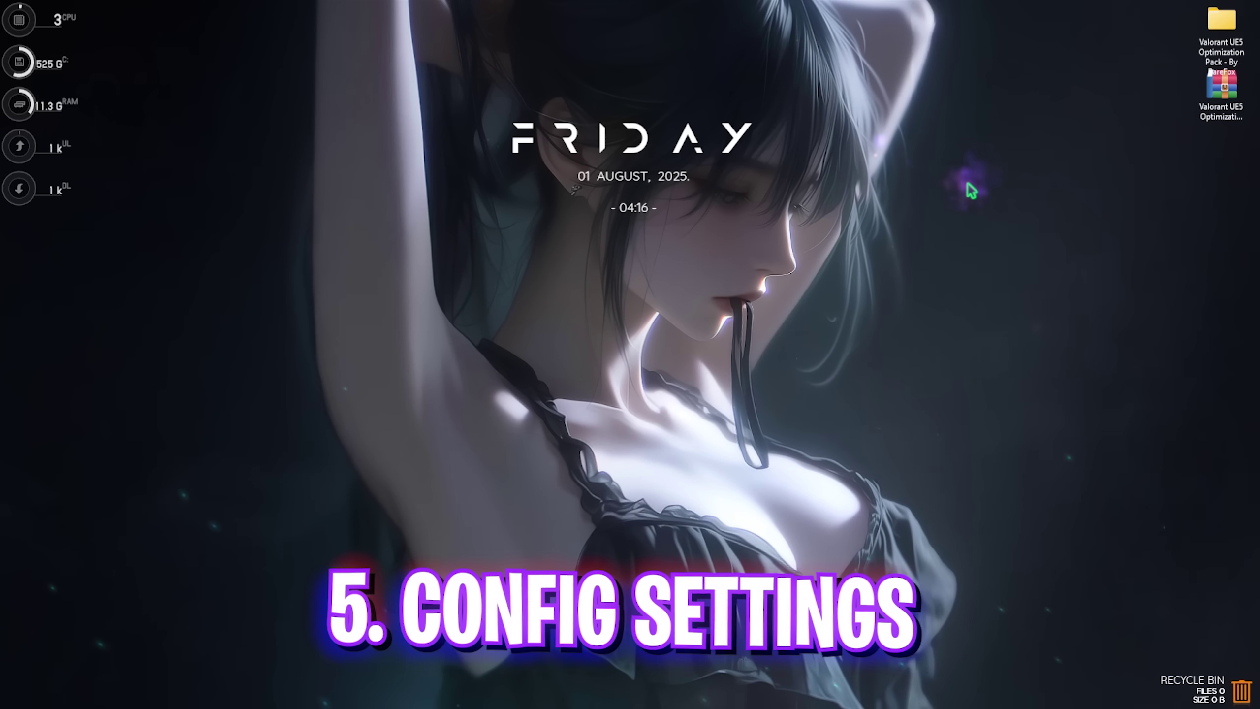
# Open the AppData\Local folder from the Run prompt
pyautogui.press('super+r')
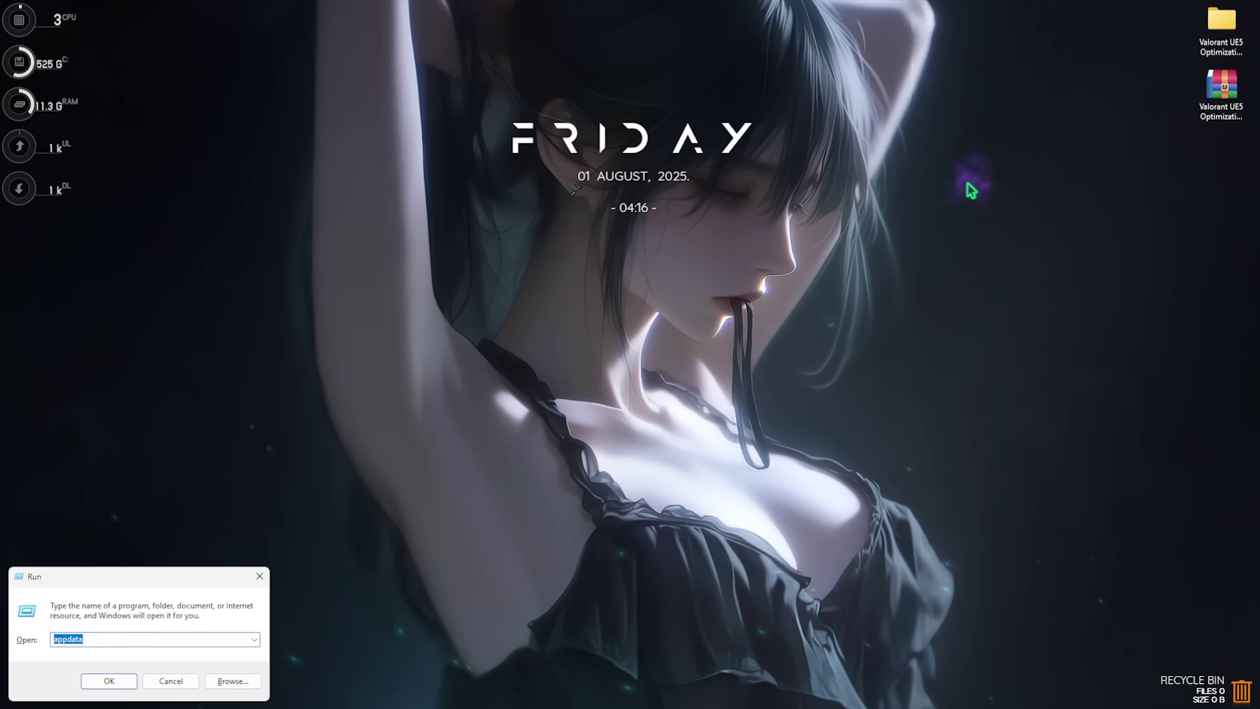
pyautogui.press('Return')
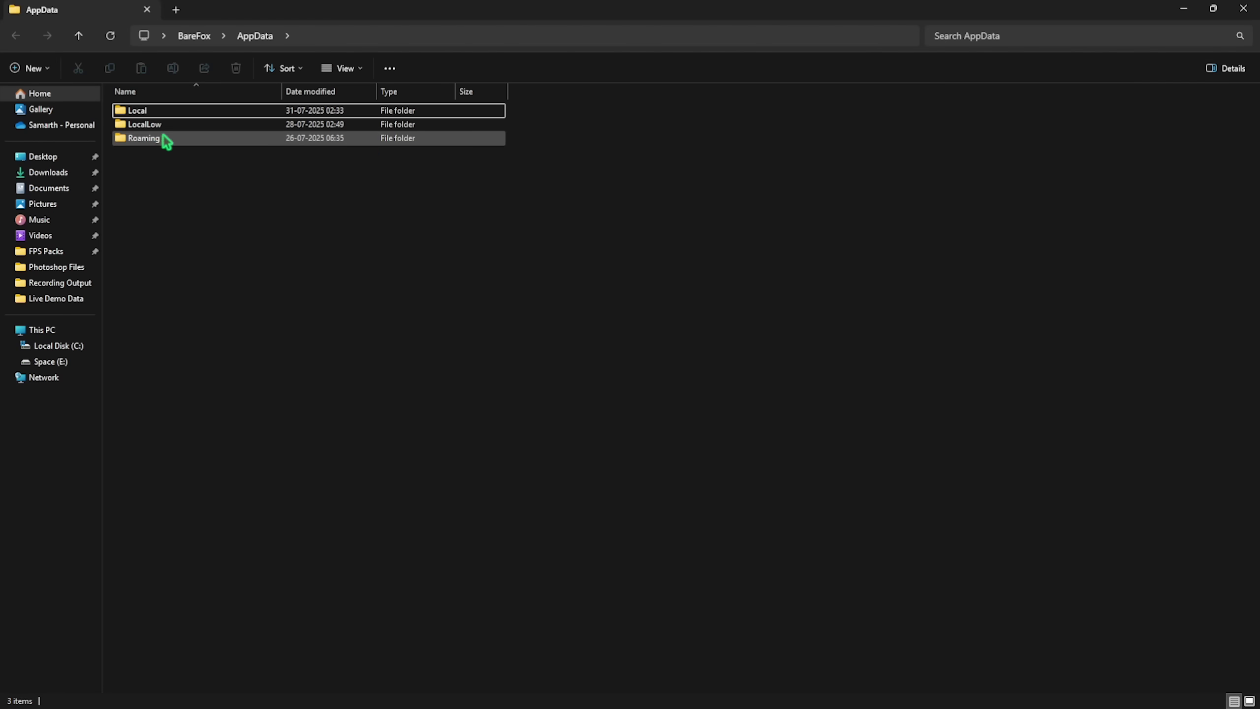
pyautogui.doubleClick(142, 113)
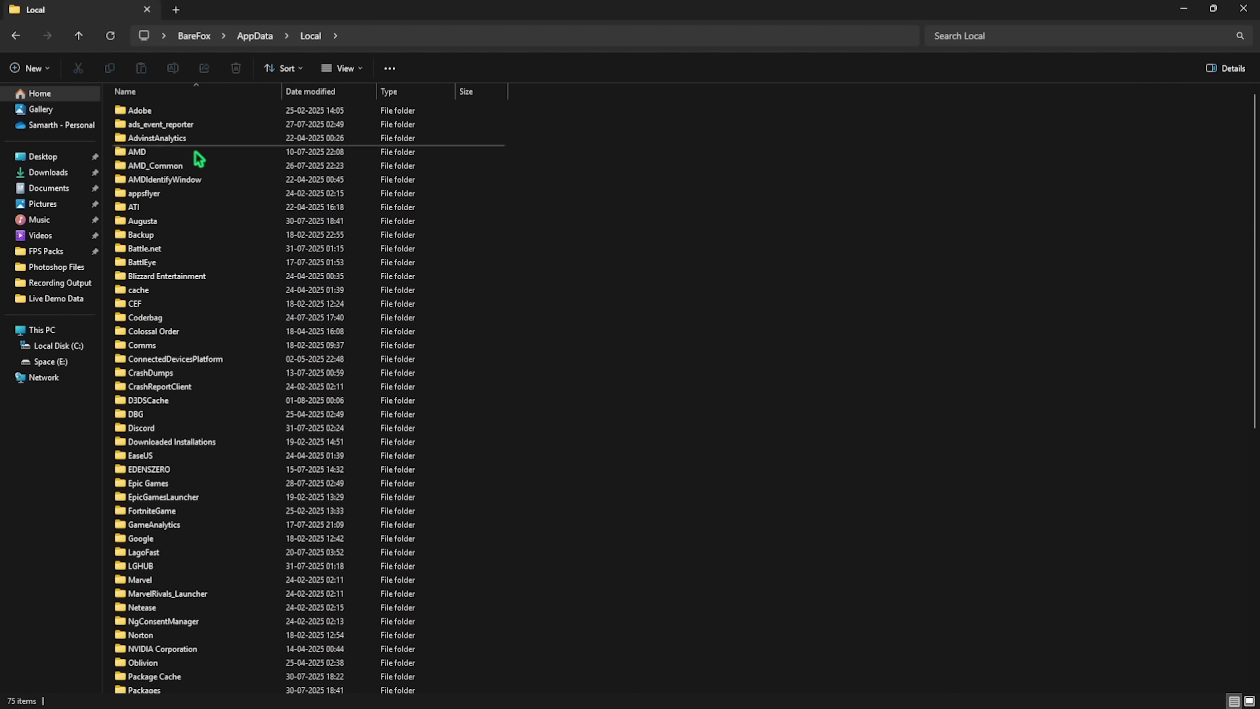
# In Folder Options > View, choose 'Show hidden files, folders, and drives' and apply it
pyautogui.click(392, 72)
pyautogui.click(333, 215)
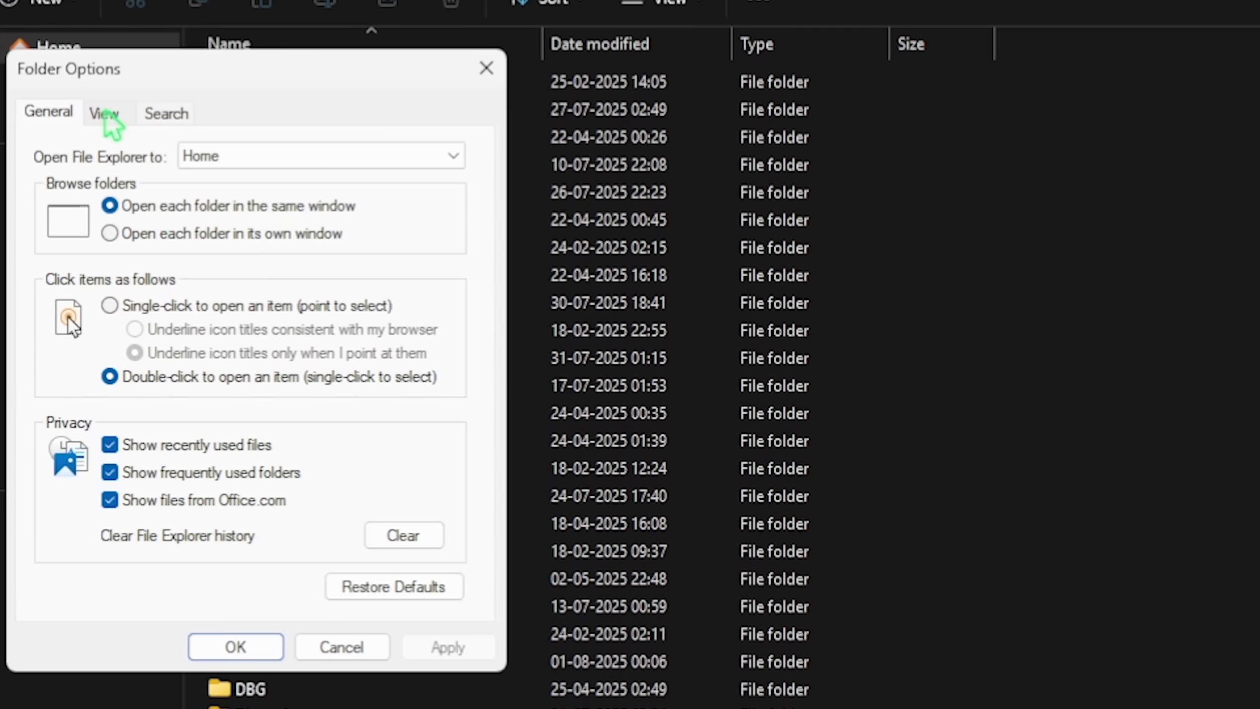
pyautogui.click(104, 114)
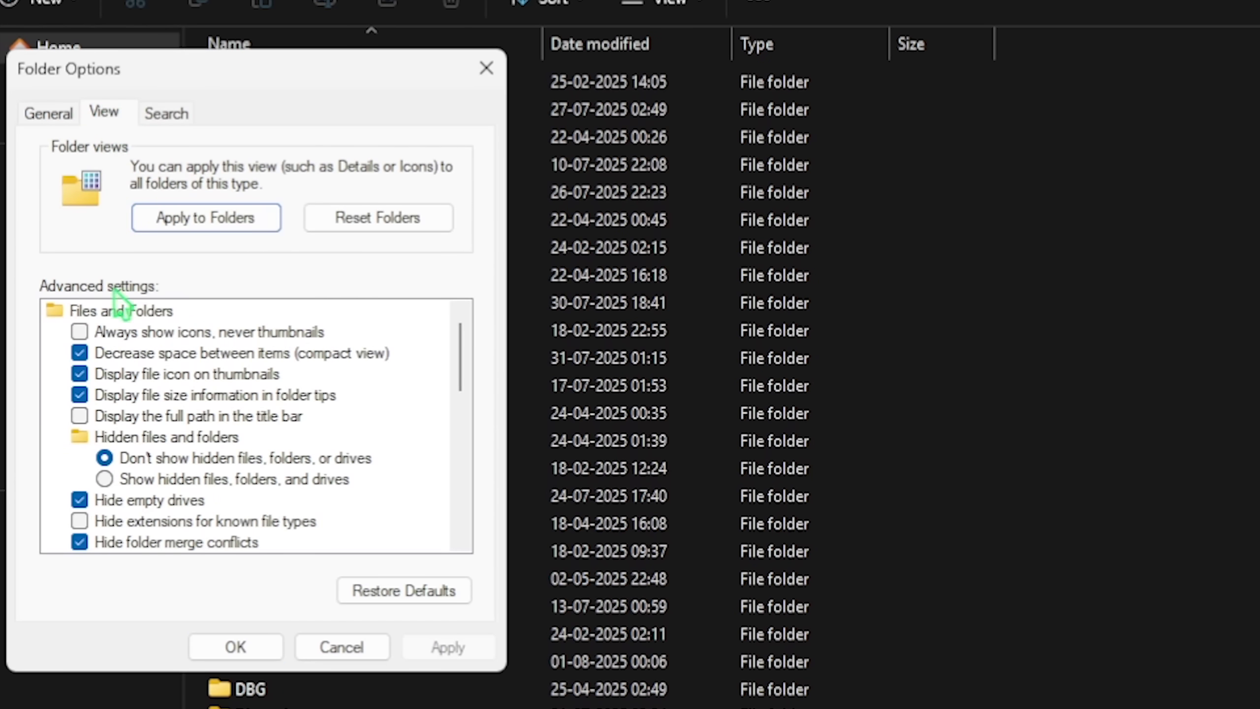
pyautogui.click(194, 439)
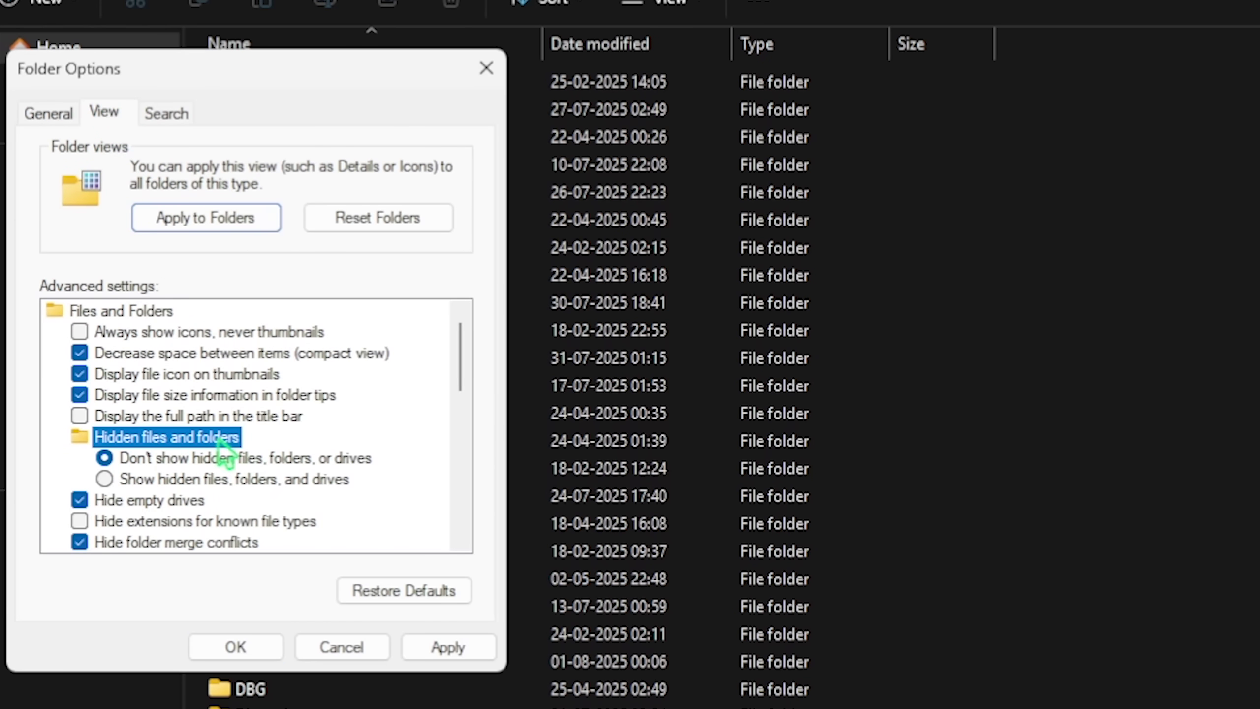
pyautogui.click(106, 480)
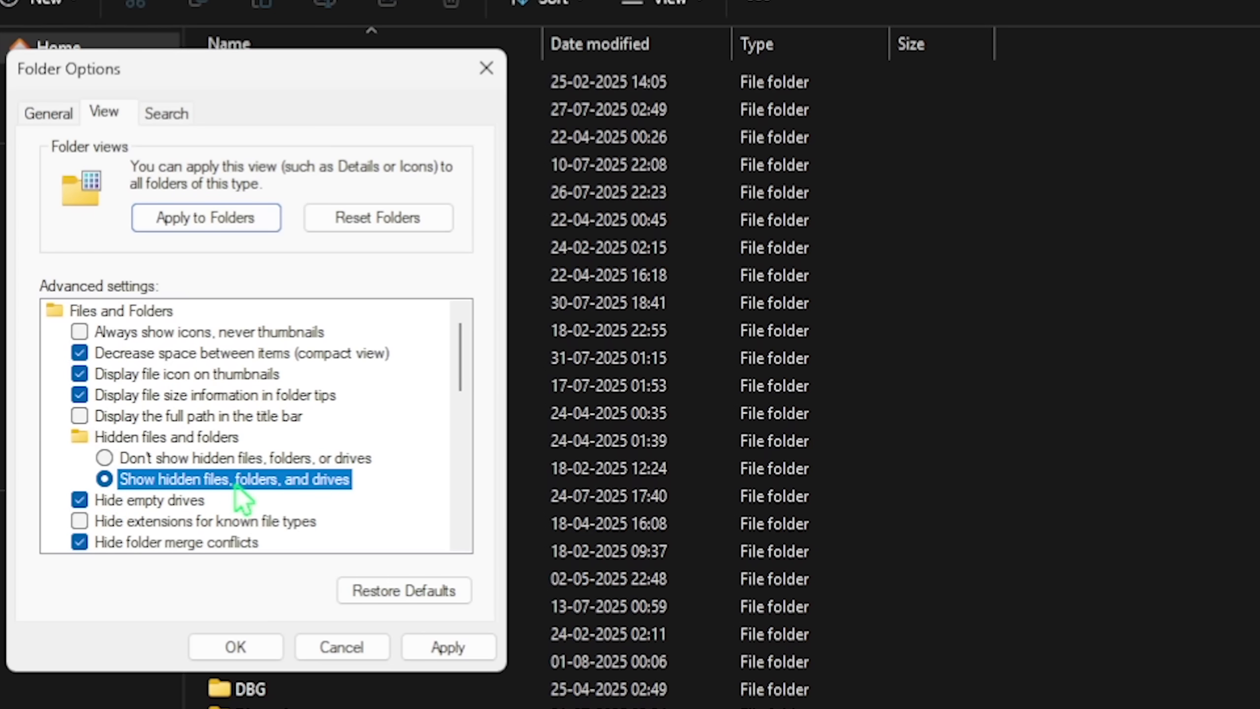
pyautogui.click(436, 645)
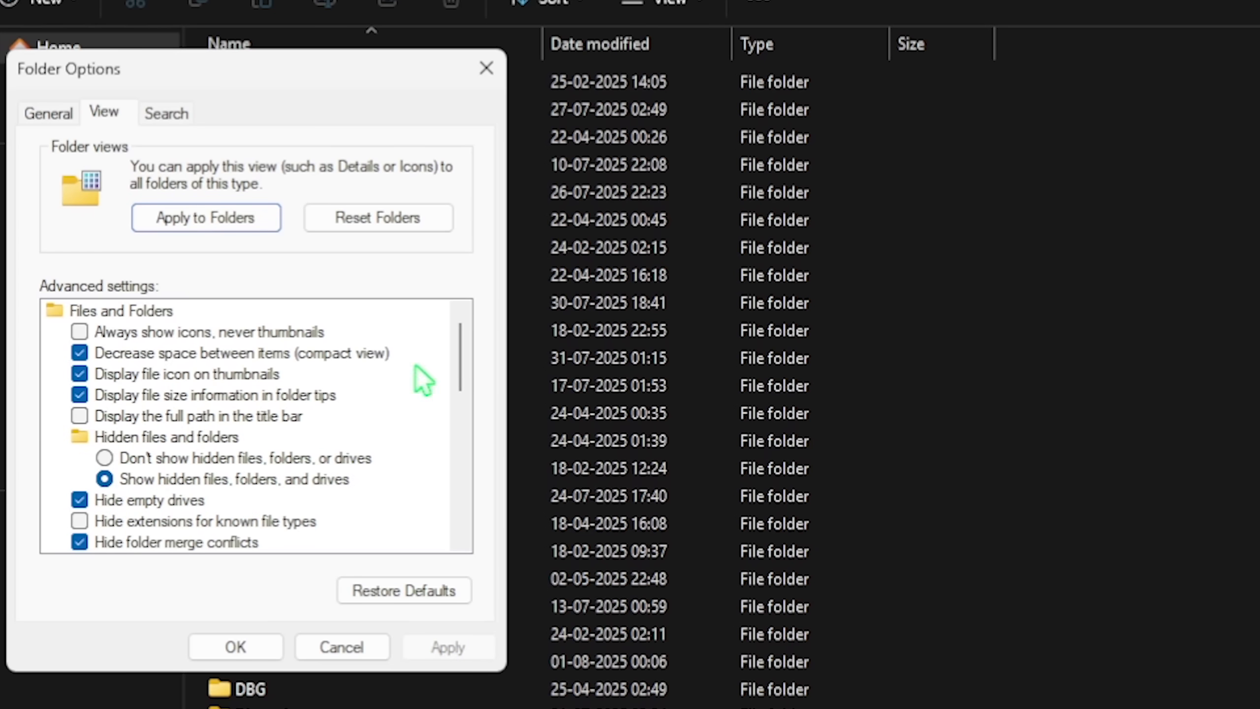
pyautogui.click(485, 68)
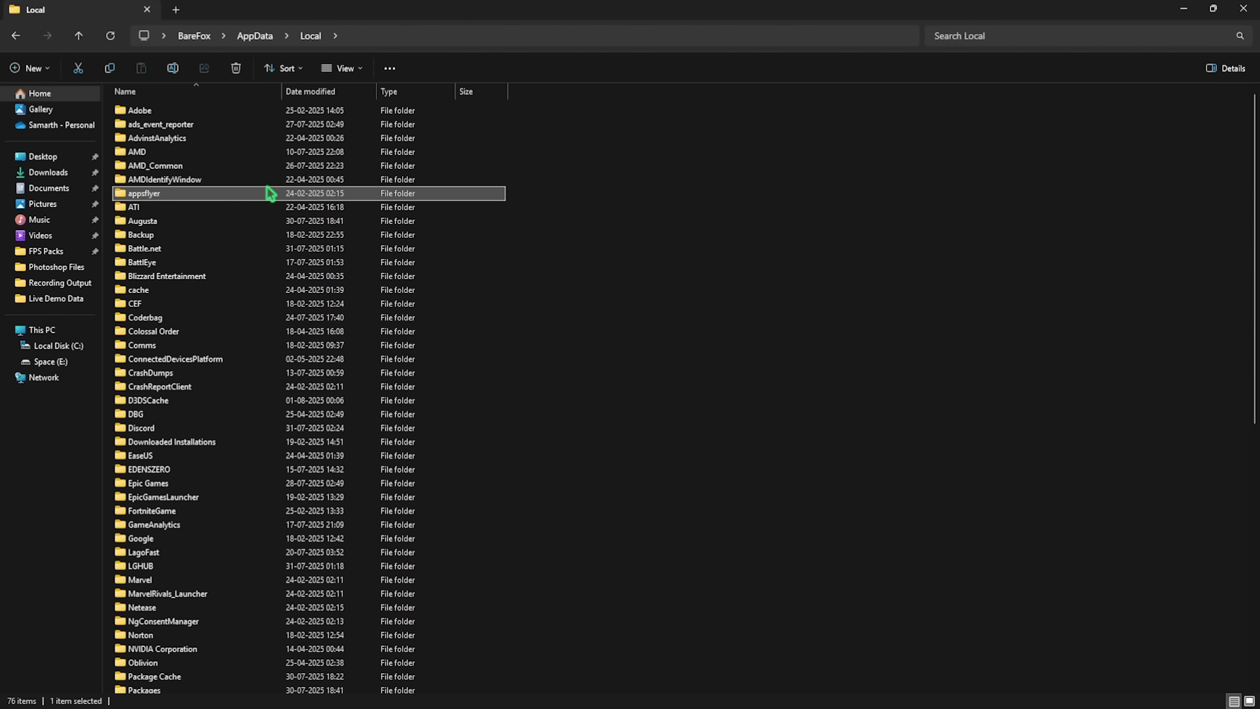
# Browse into VALORANT > Saved > Config > the profile folder > WindowsClient
pyautogui.scroll(-11, 500, 197)
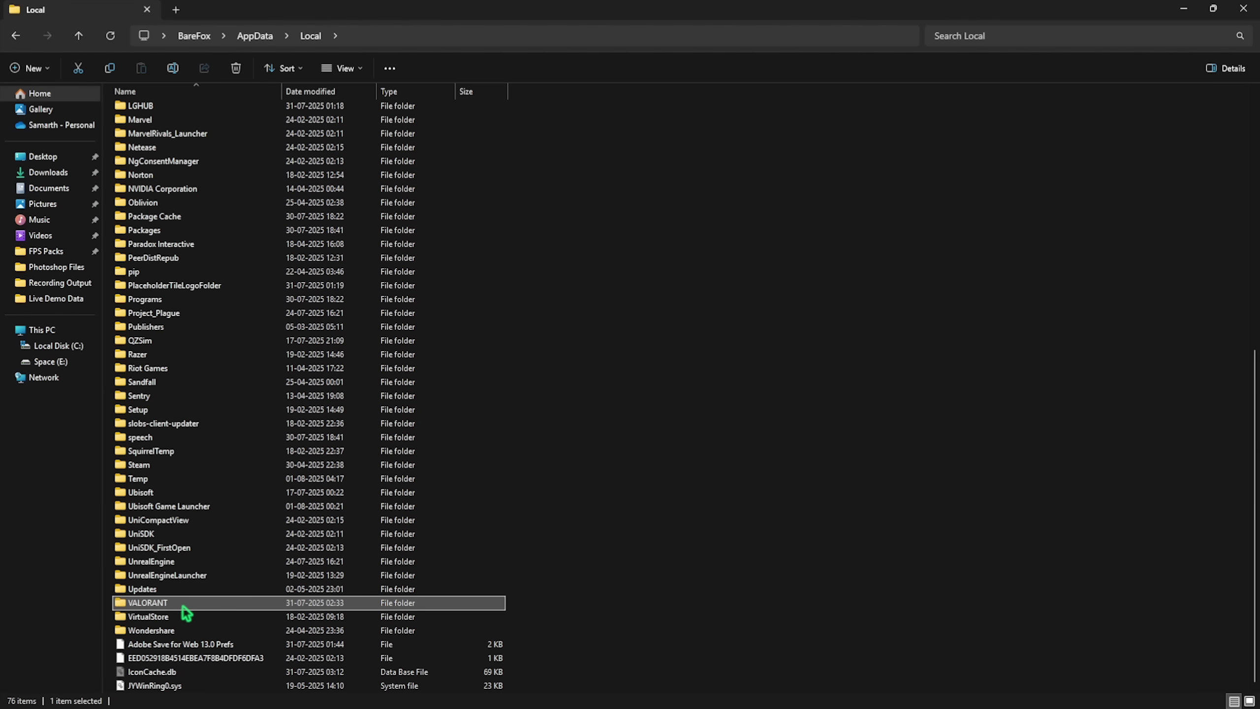
pyautogui.scroll(2, 181, 645)
pyautogui.doubleClick(180, 684)
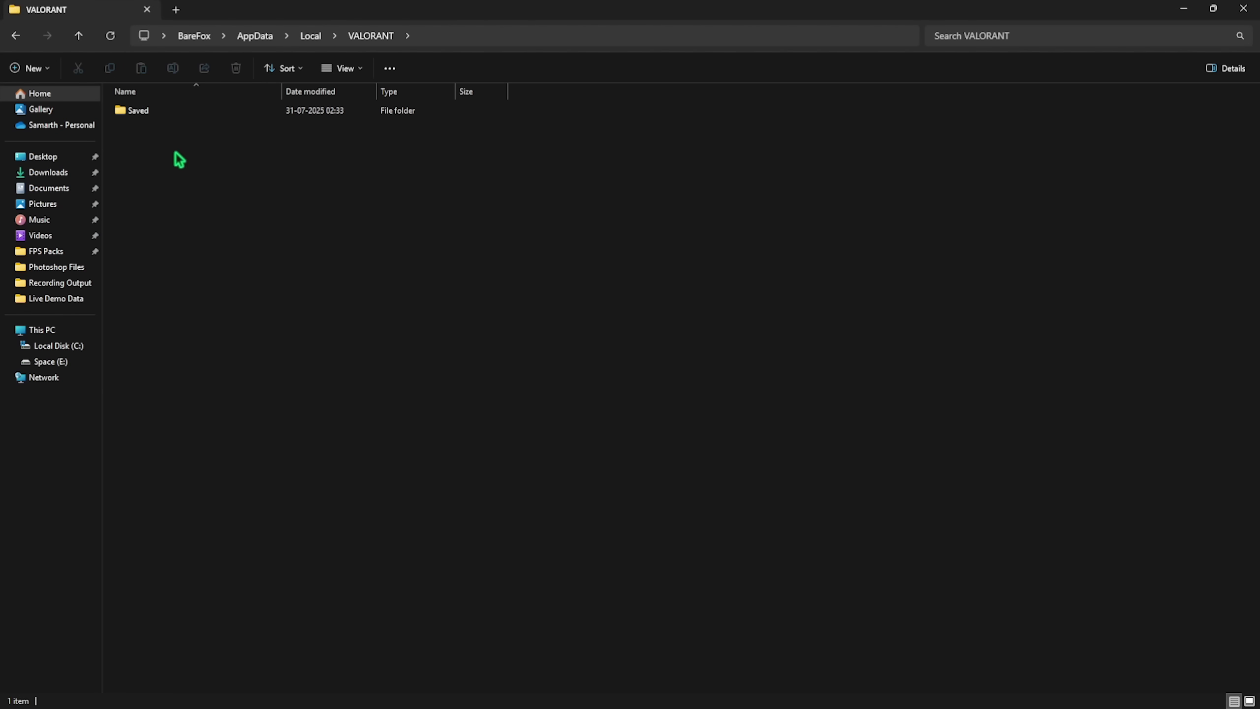
pyautogui.doubleClick(148, 111)
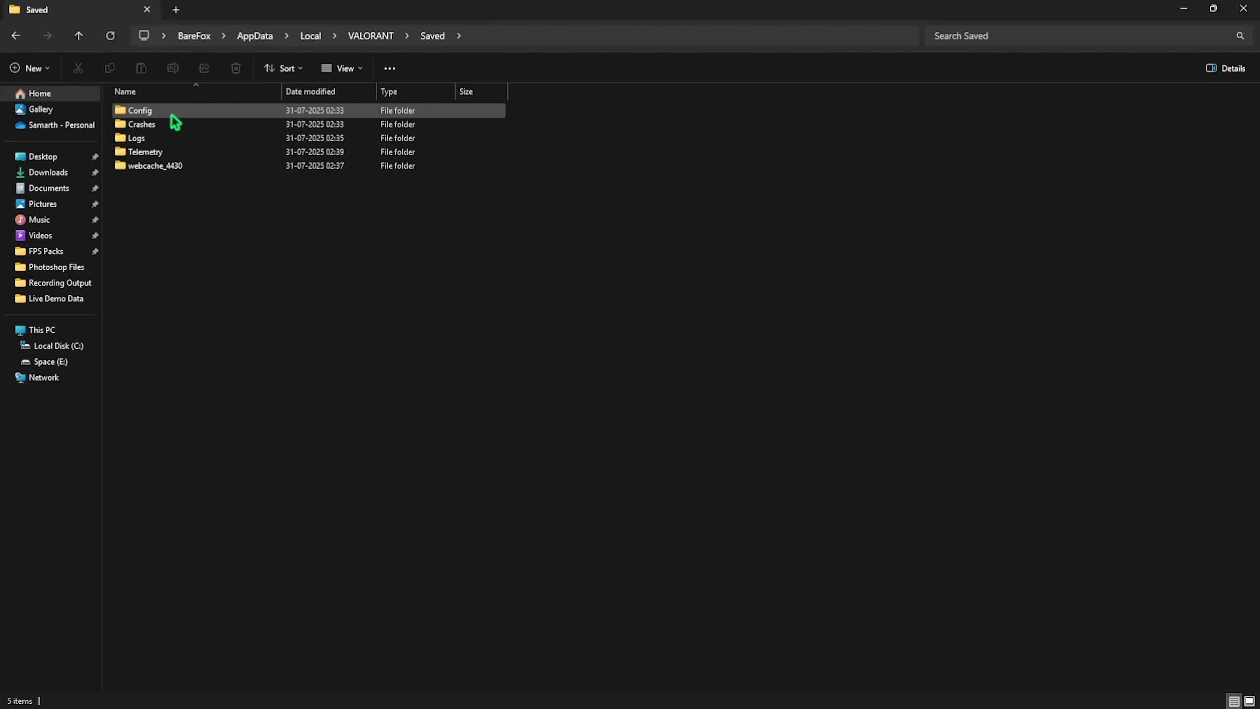
pyautogui.doubleClick(172, 111)
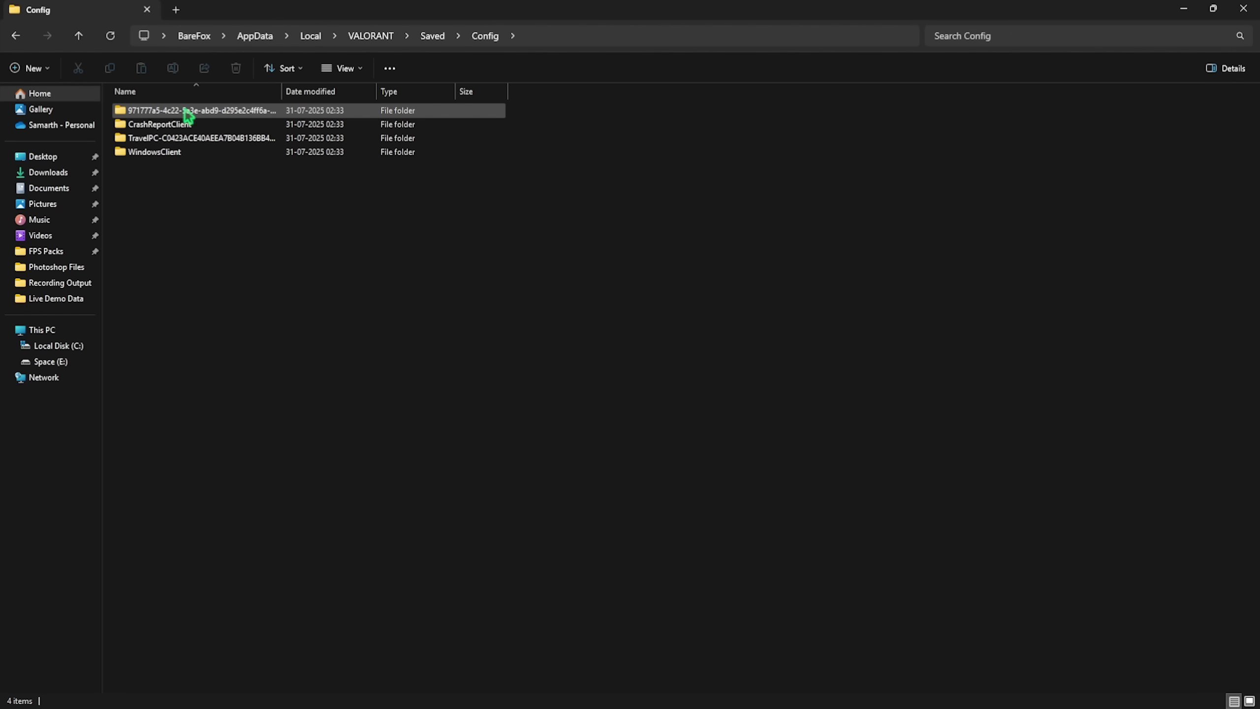
pyautogui.click(240, 112)
pyautogui.doubleClick(240, 111)
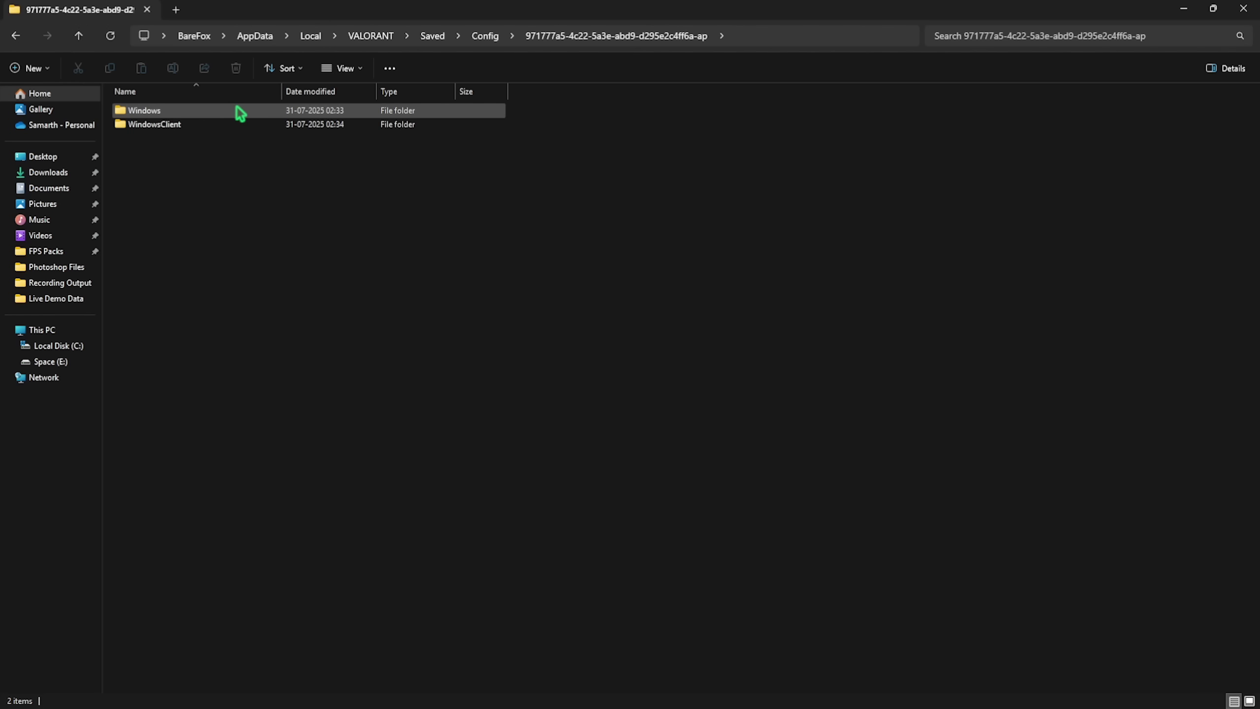
pyautogui.doubleClick(196, 125)
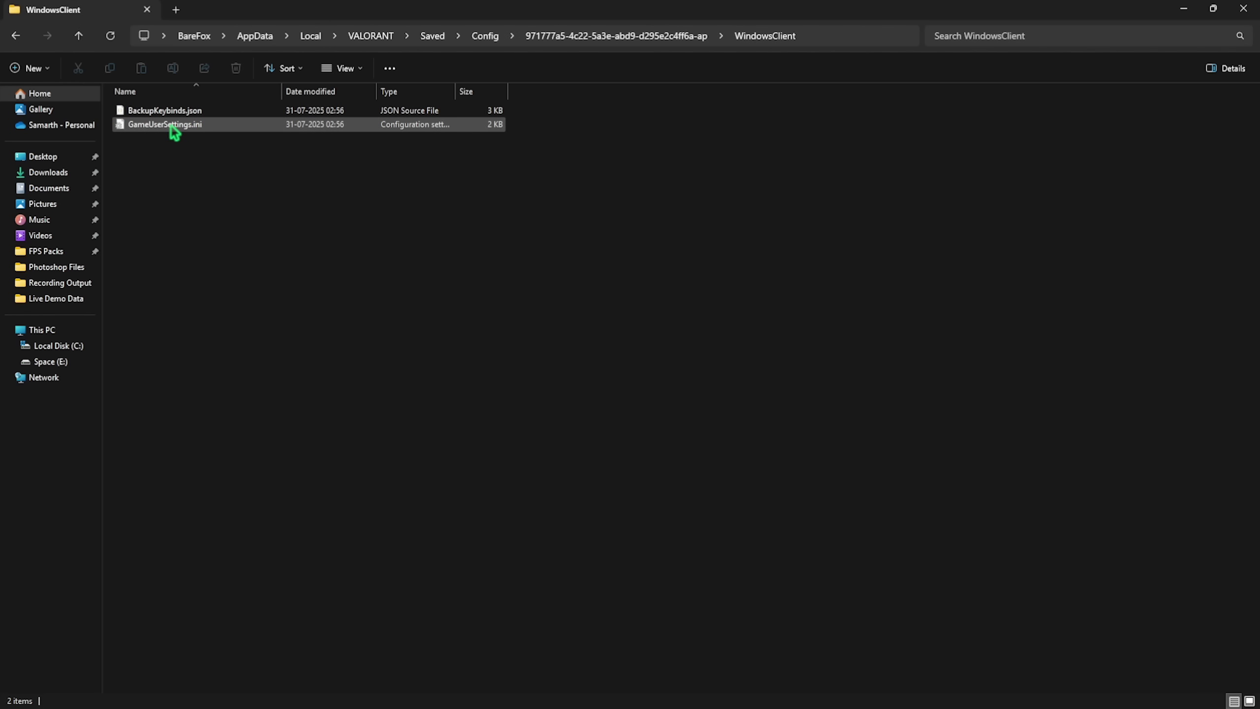
# Open GameUserSettings.ini in Notepad from its context menu
pyautogui.click(175, 132)
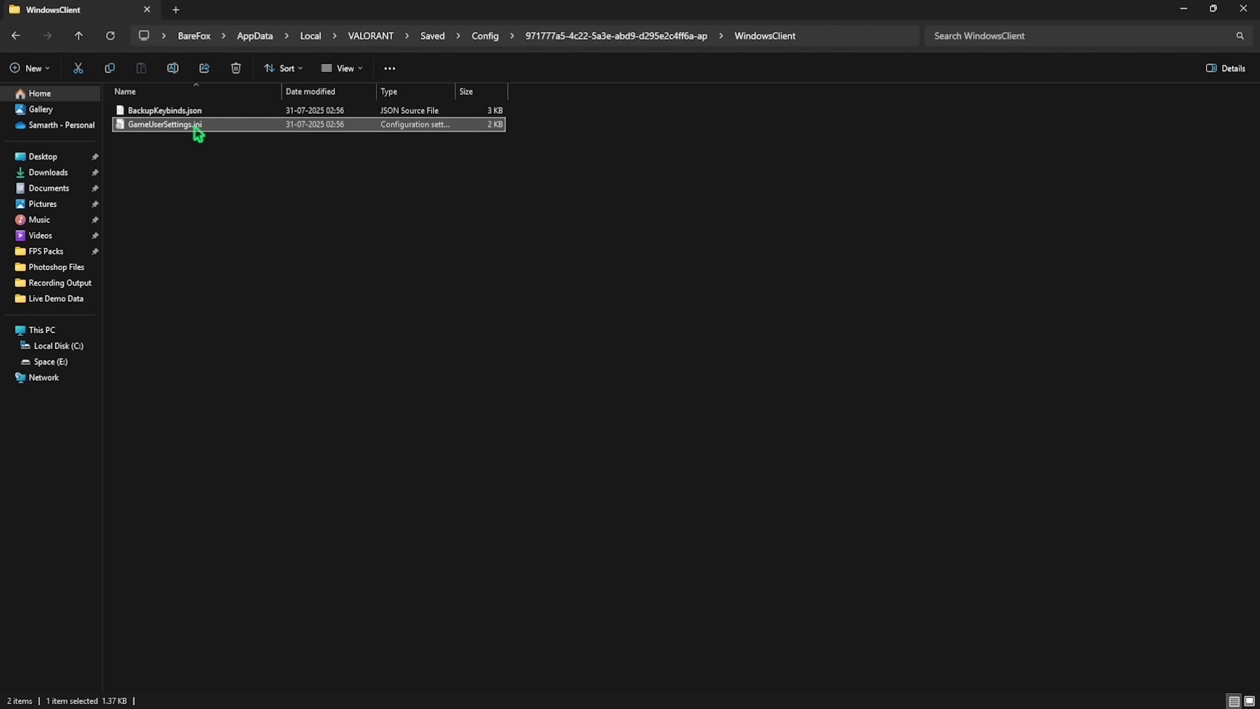
pyautogui.rightClick(197, 130)
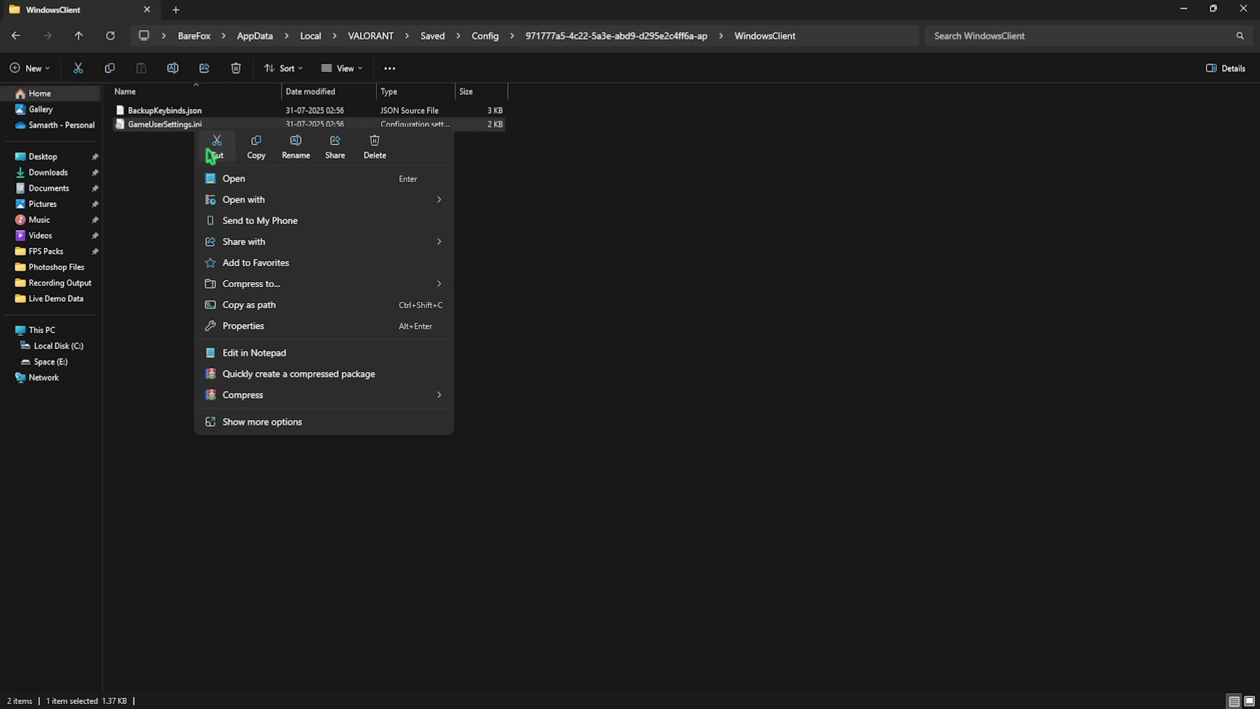
pyautogui.click(252, 354)
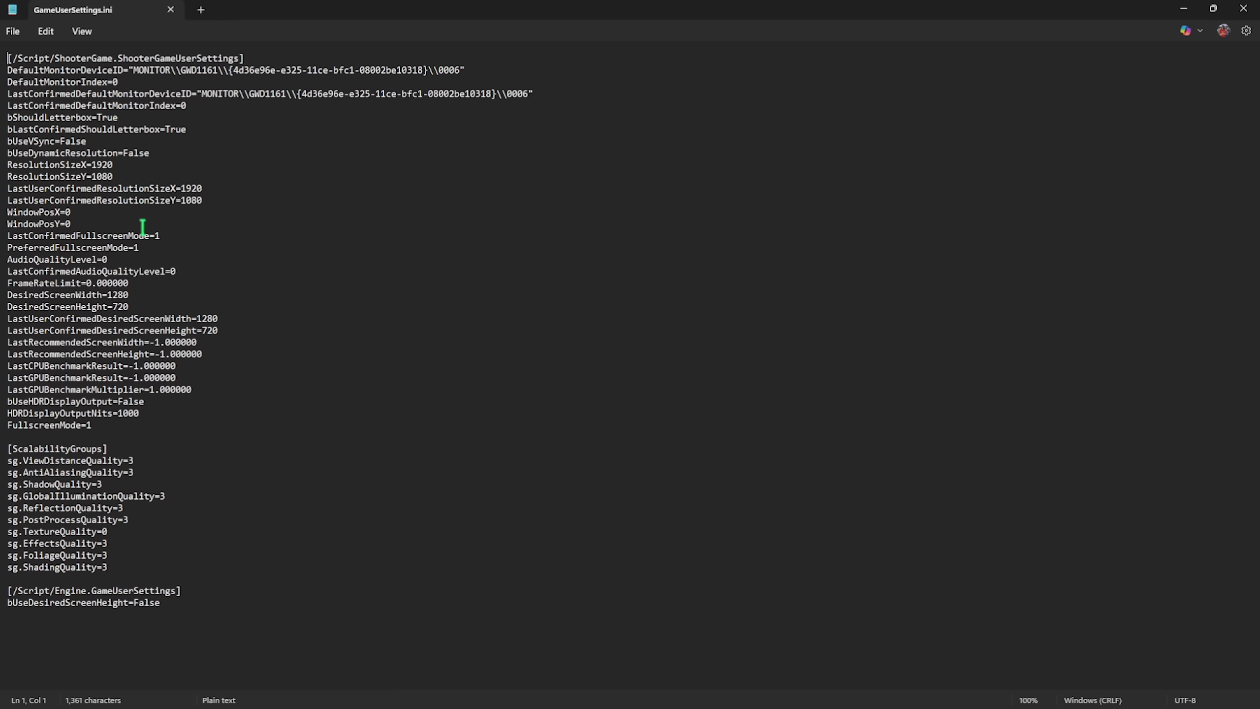
# Replace the ScalabilityGroups quality values, from ViewDistance through GlobalIllumination, with 0
pyautogui.moveTo(9, 449); pyautogui.dragTo(126, 461)
pyautogui.click(131, 461)
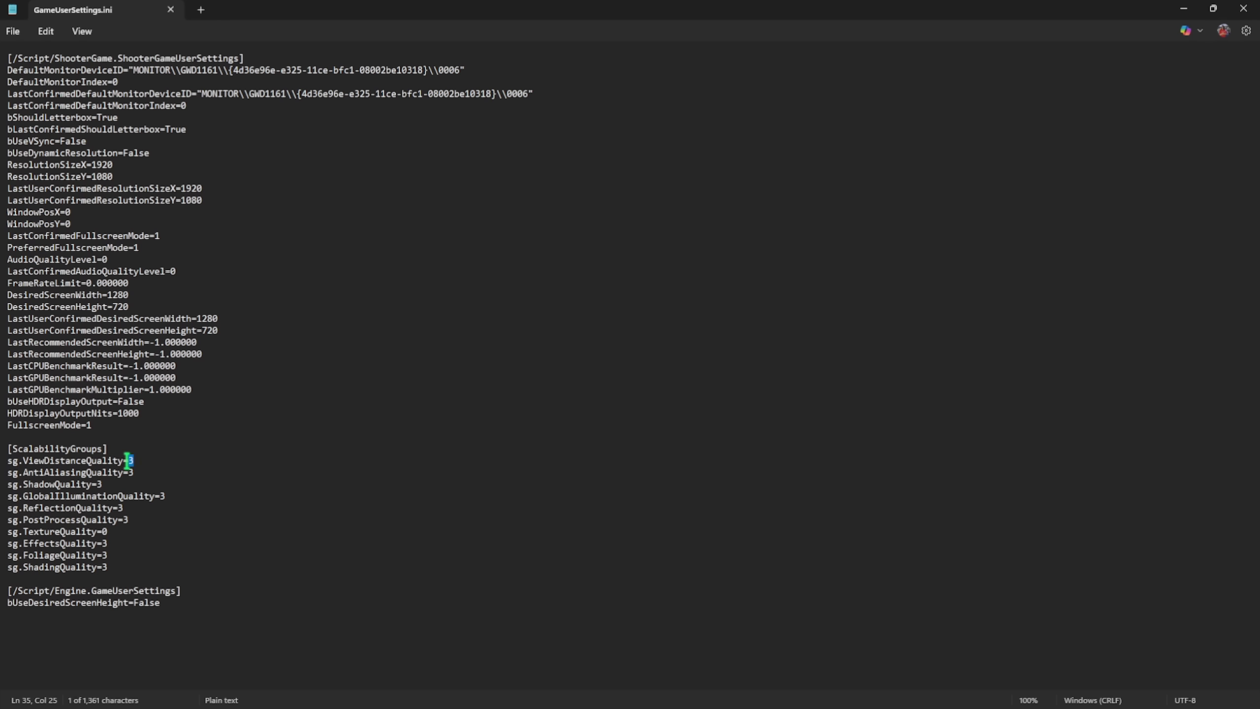
pyautogui.write('0')
pyautogui.moveTo(133, 473); pyautogui.dragTo(104, 484)
pyautogui.write('00')
pyautogui.moveTo(163, 495); pyautogui.dragTo(103, 567)
pyautogui.write('000000')
# Place the cursor at the end of the AudioQualityLevel value
pyautogui.moveTo(8, 264); pyautogui.dragTo(95, 264)
pyautogui.click(96, 264)
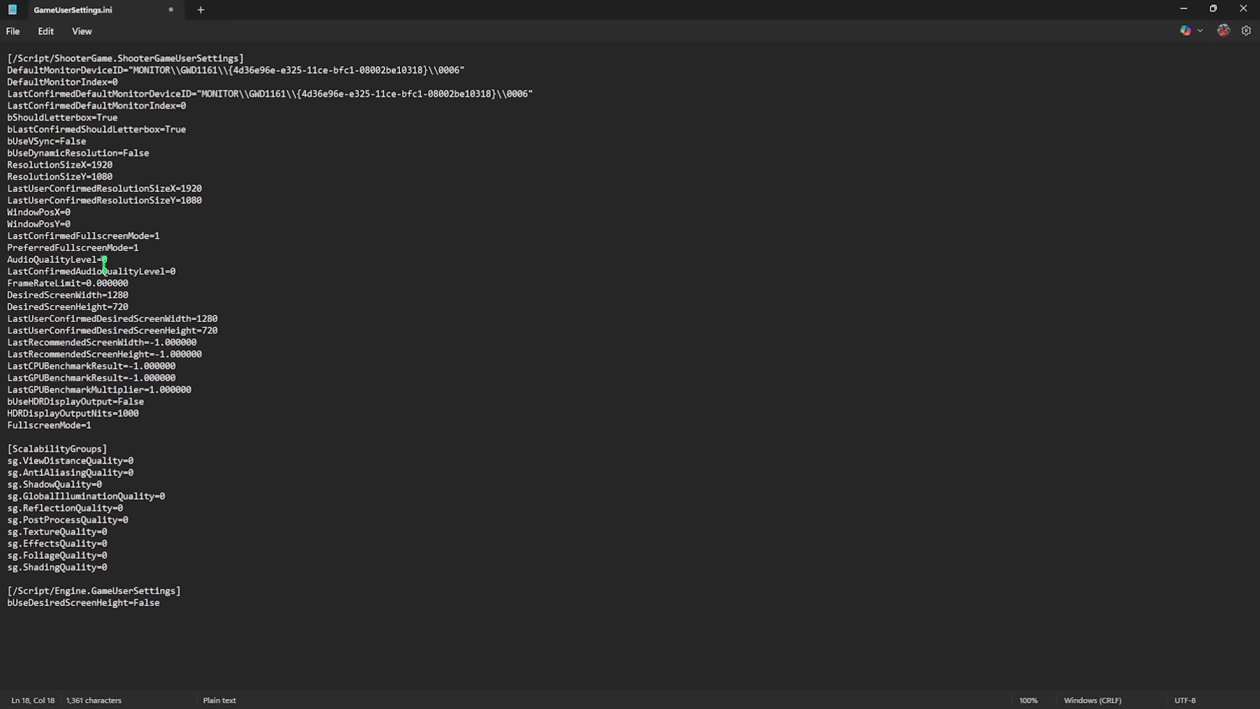
pyautogui.click(108, 260)
# Close Notepad, mark GameUserSettings.ini Read-only in its Properties, and close File Explorer
pyautogui.click(1244, 9)
pyautogui.rightClick(215, 126)
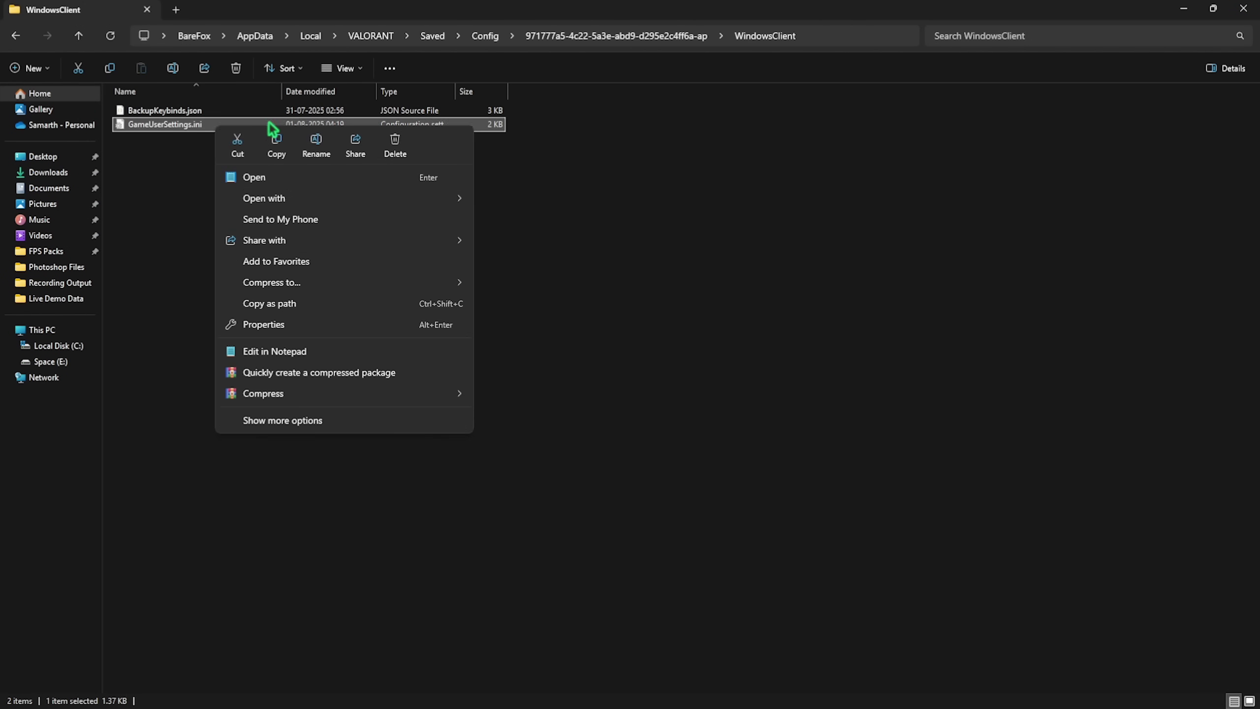
pyautogui.click(263, 325)
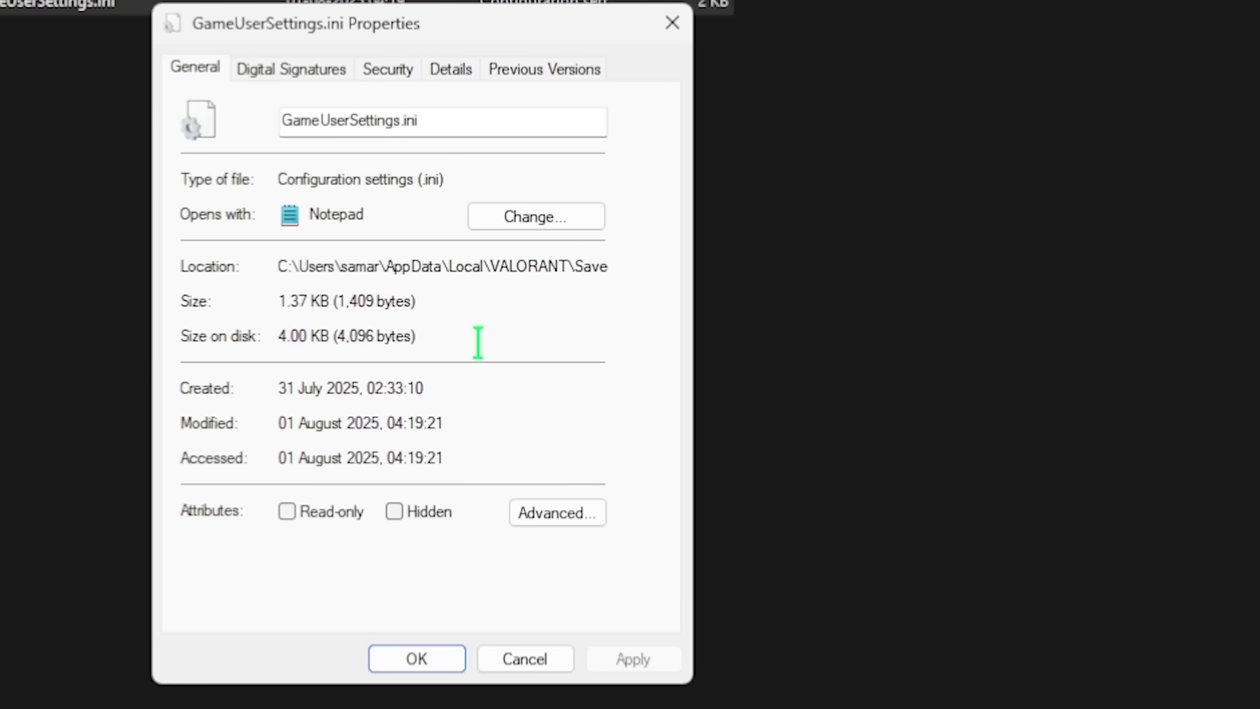
pyautogui.click(283, 378)
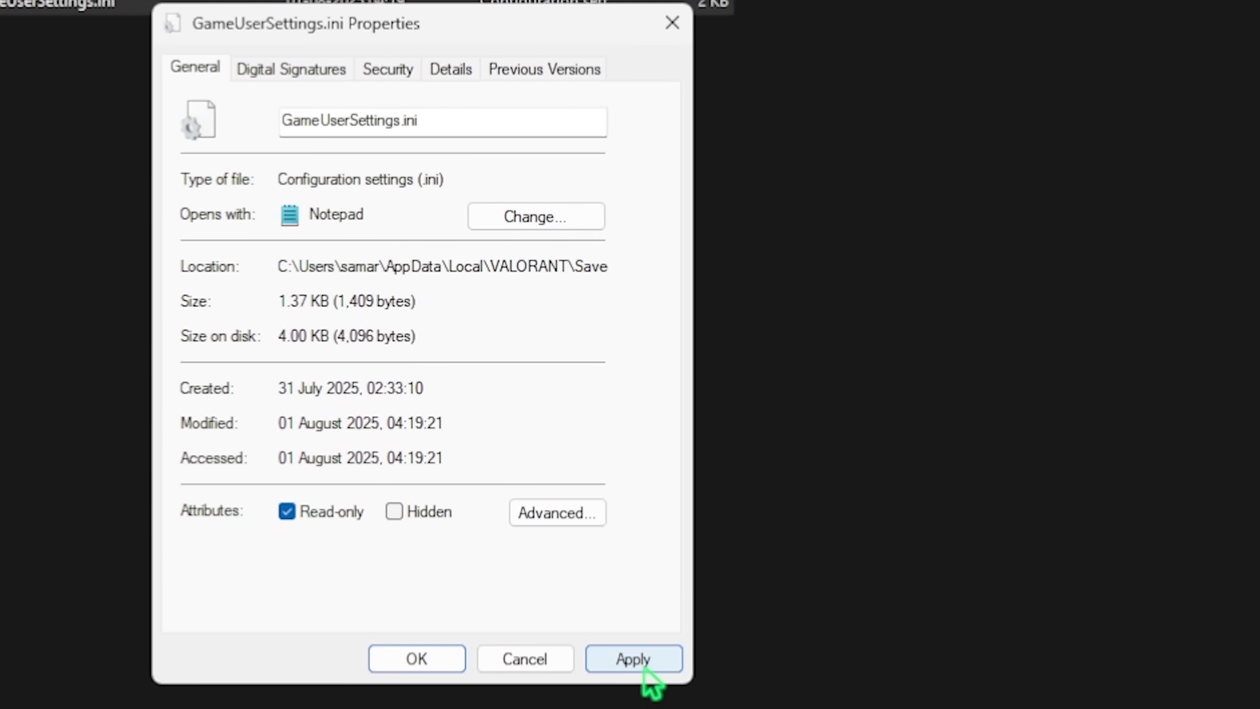
pyautogui.click(641, 667)
pyautogui.click(673, 22)
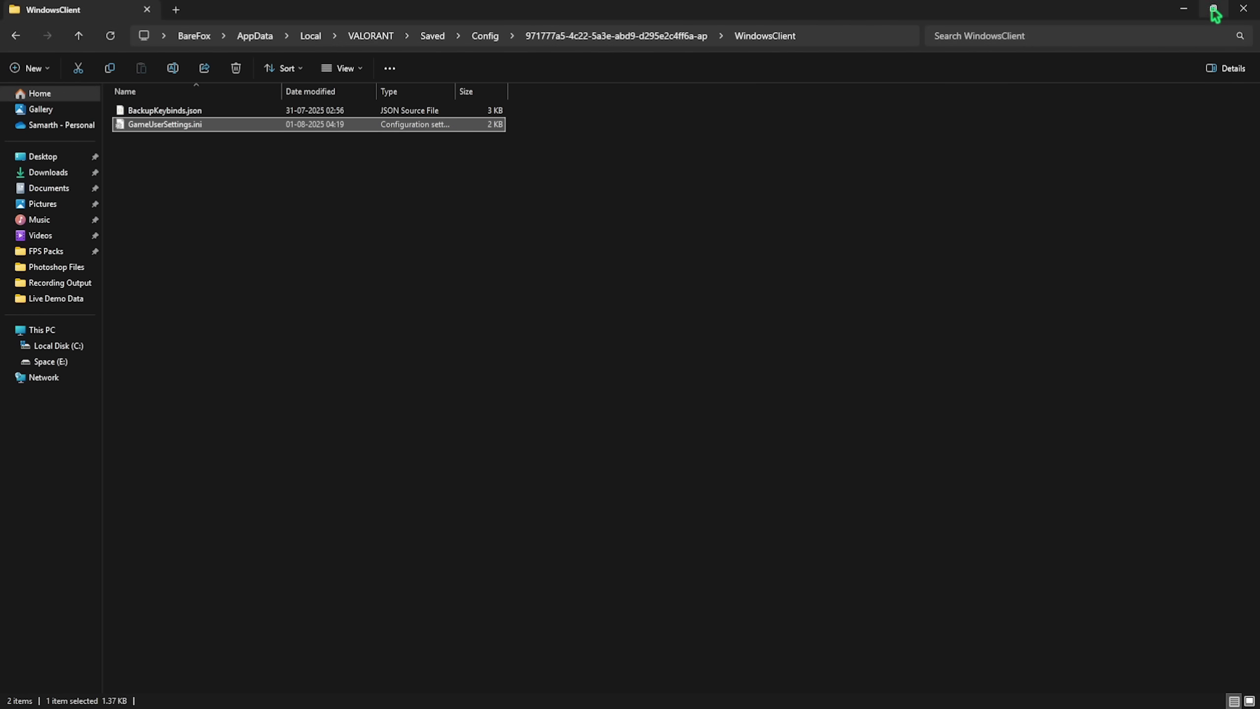
pyautogui.click(1243, 8)
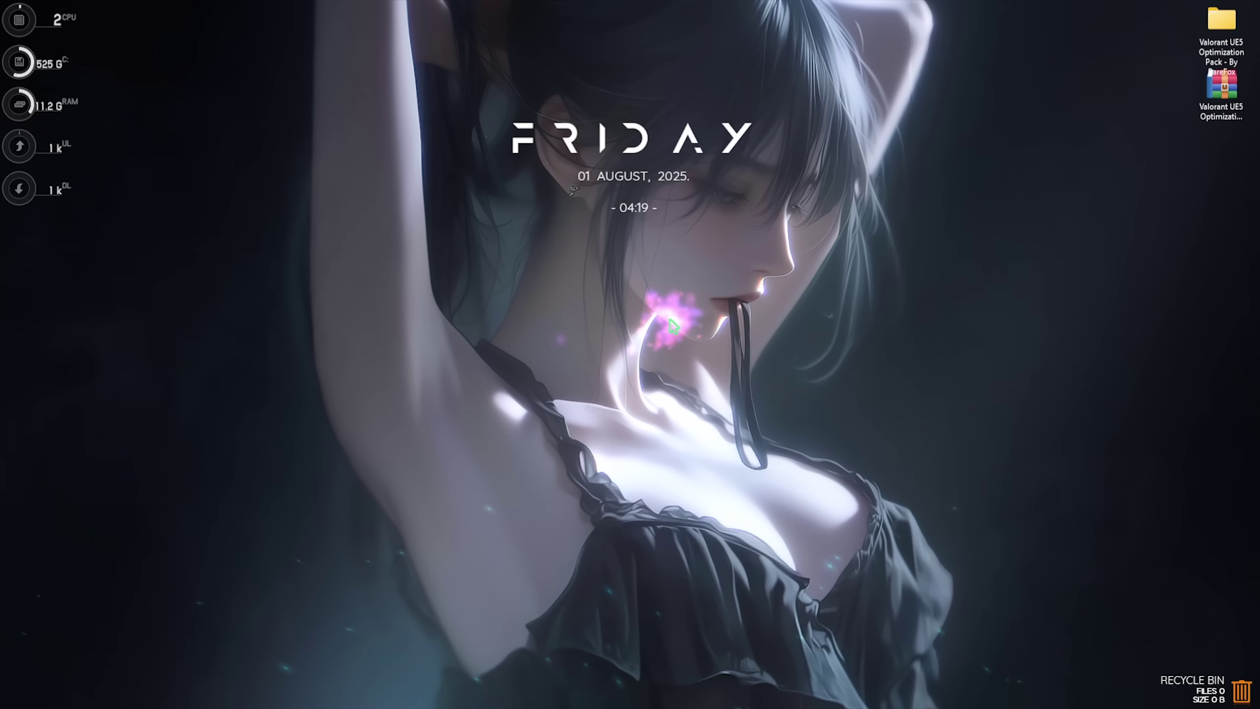
# Launch msconfig and set the boot advanced options to 16 processors, then apply
pyautogui.press('super+r')
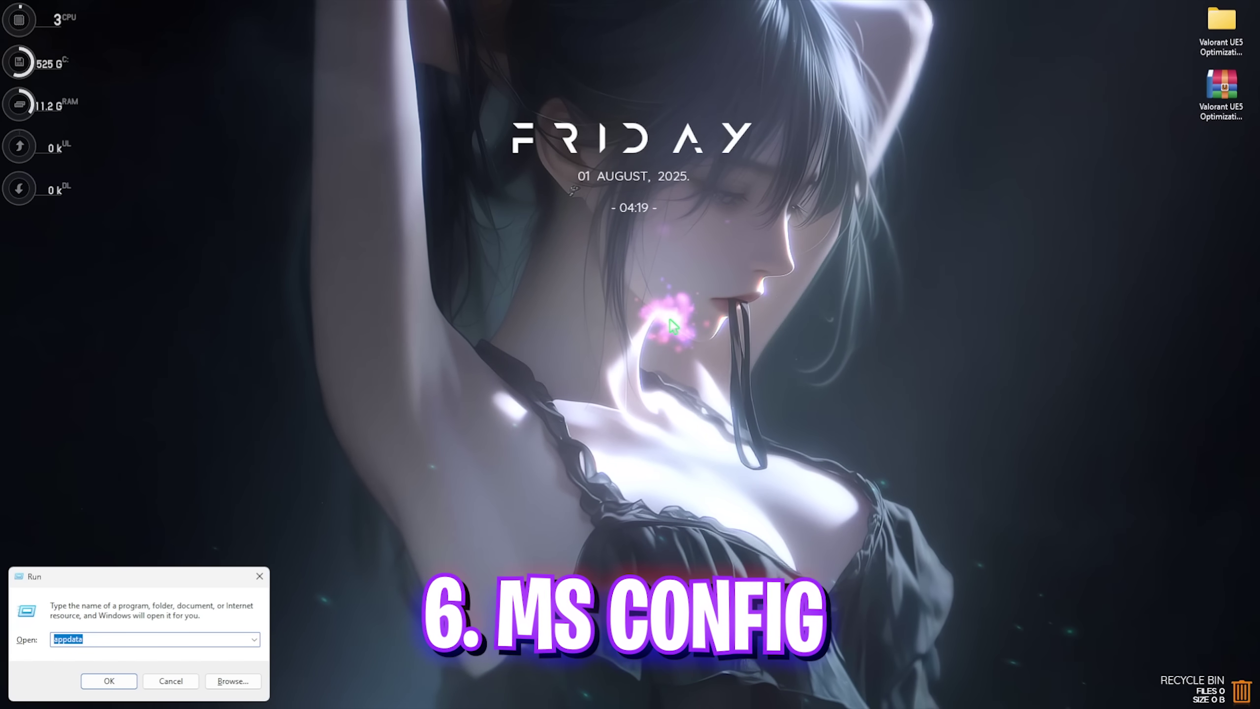
pyautogui.write('msconfig')
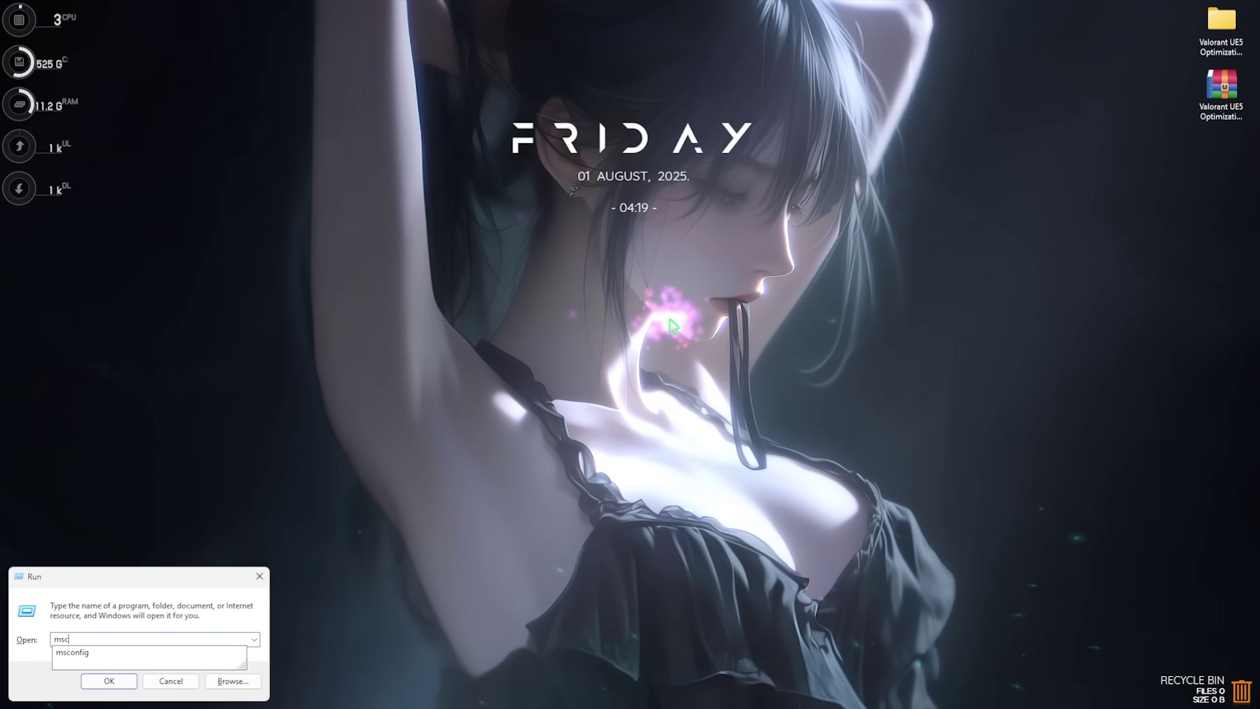
pyautogui.press('Return')
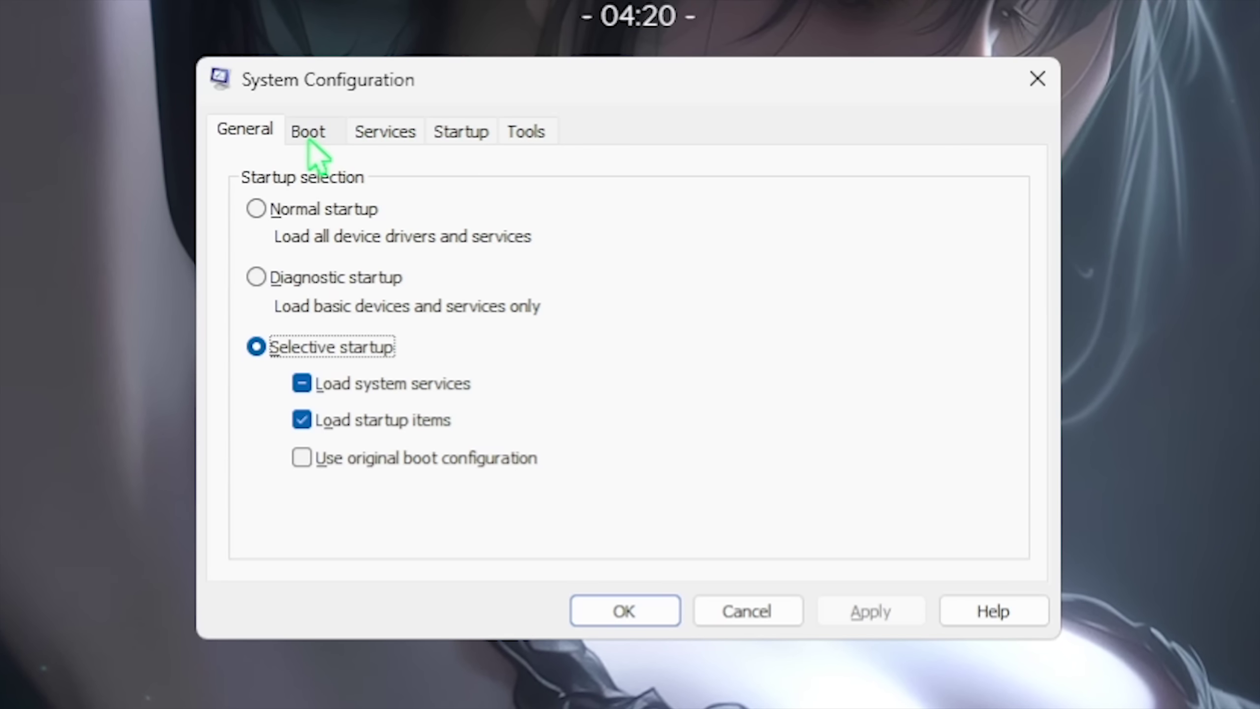
pyautogui.click(490, 257)
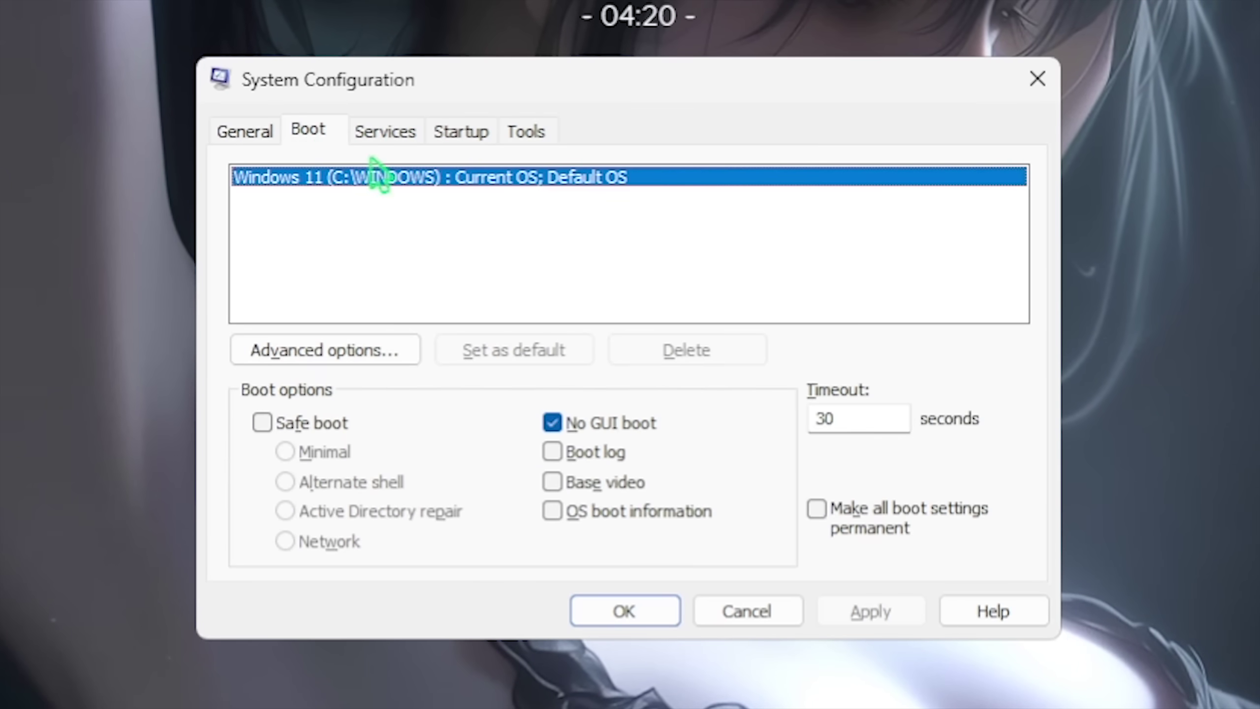
pyautogui.click(346, 349)
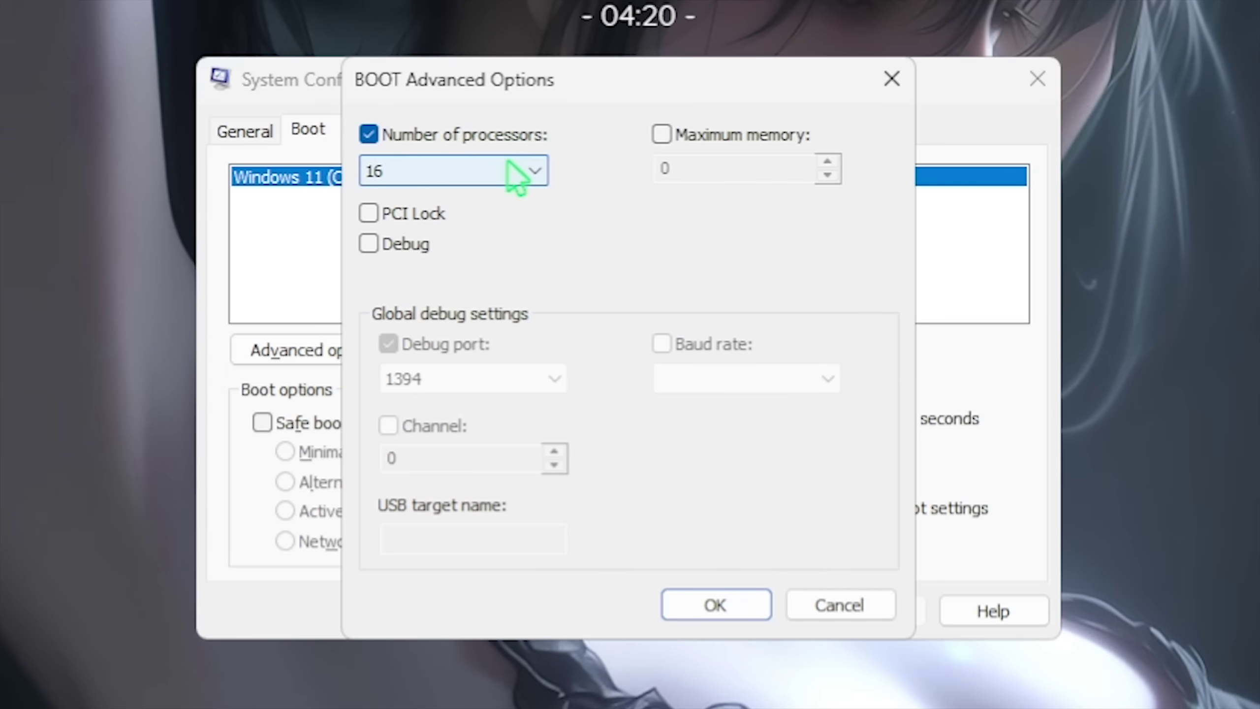
pyautogui.click(515, 174)
pyautogui.click(415, 494)
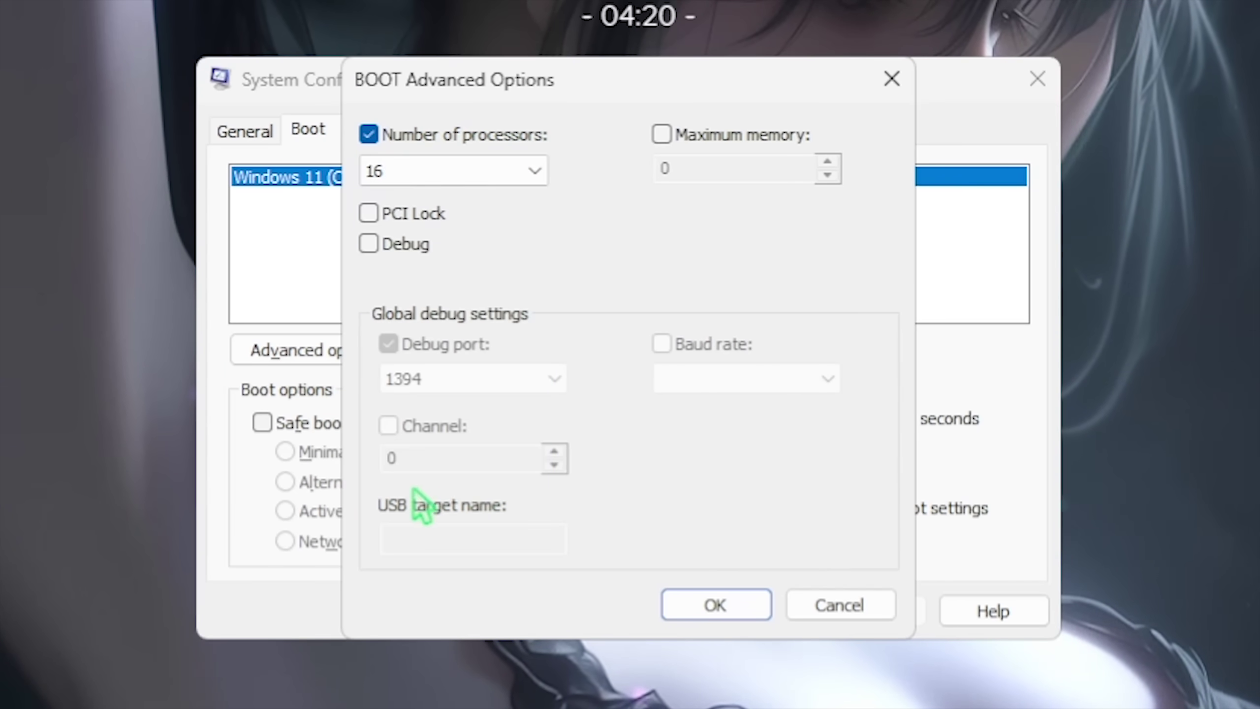
pyautogui.click(719, 608)
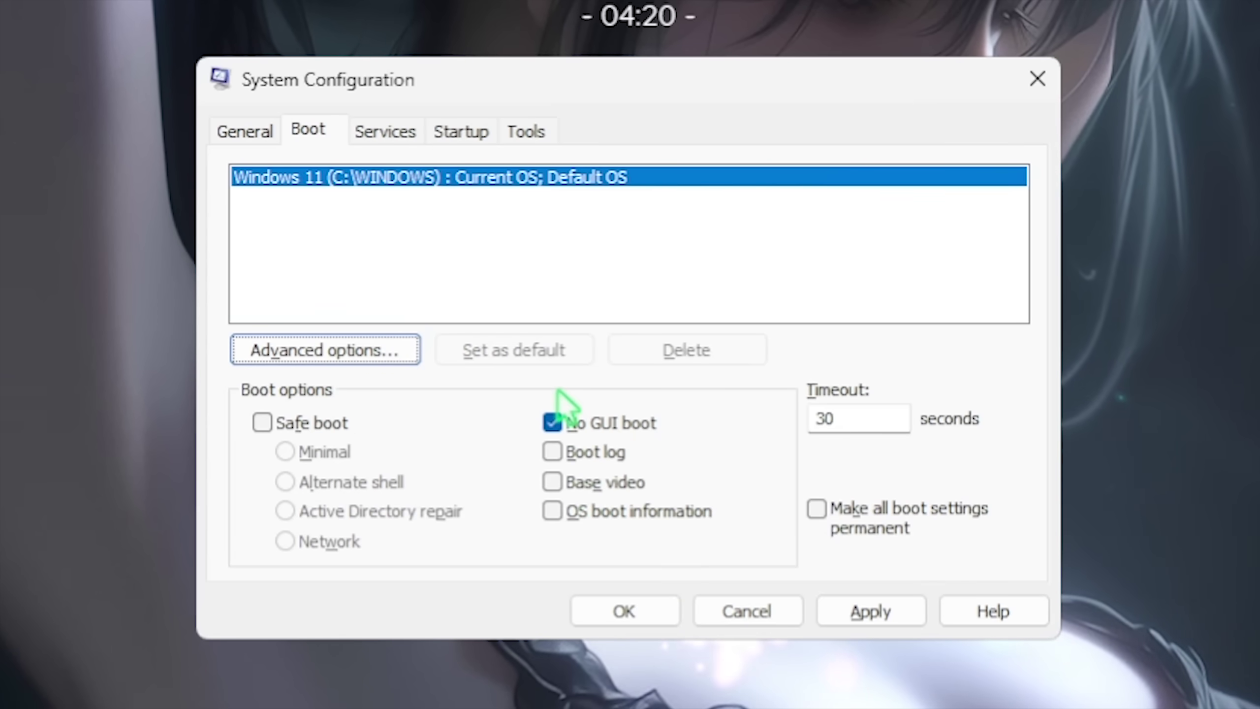
pyautogui.click(866, 609)
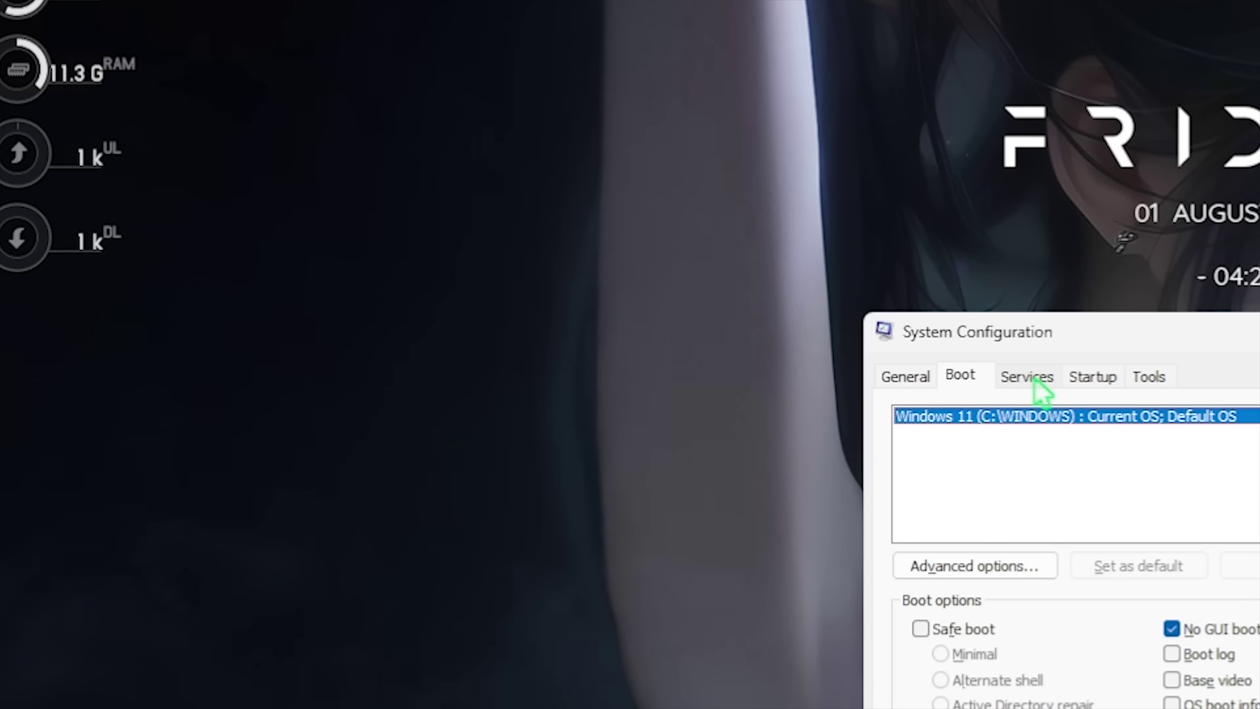
# Hide all Microsoft services on the Services tab and scroll through the remaining list
pyautogui.click(1034, 380)
pyautogui.hotkey('alt', 'h')
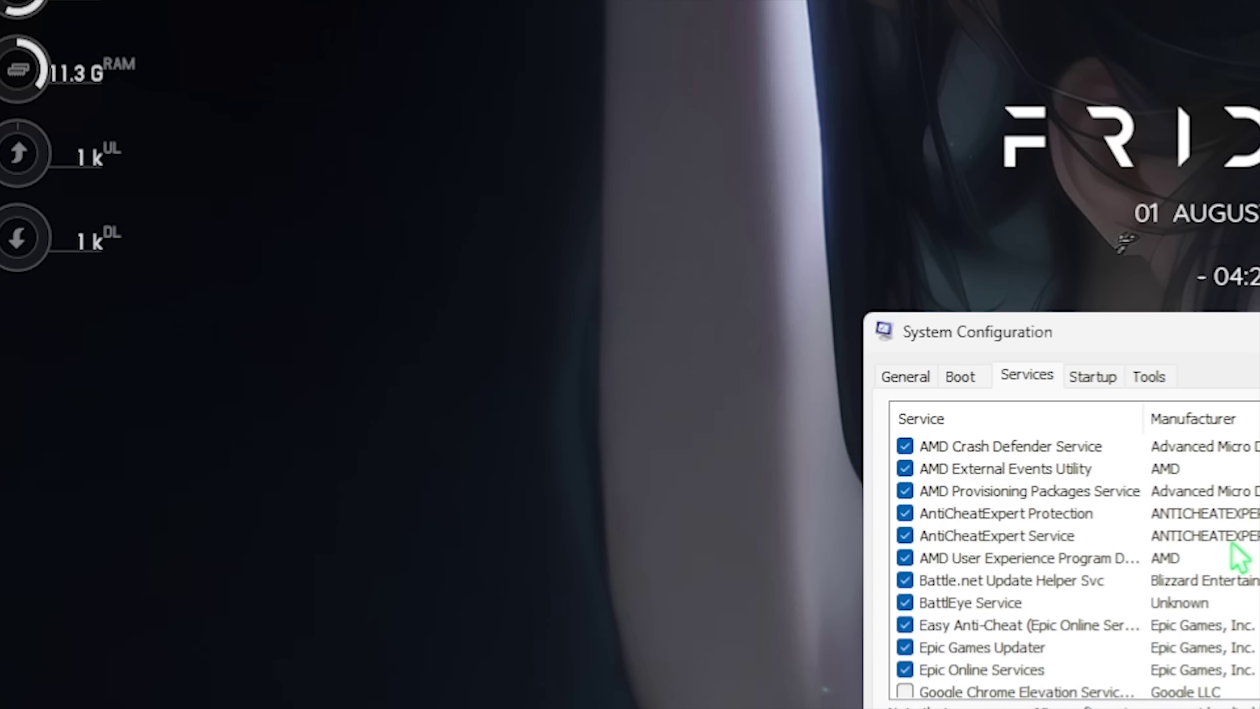
pyautogui.scroll(-5, 1238, 557)
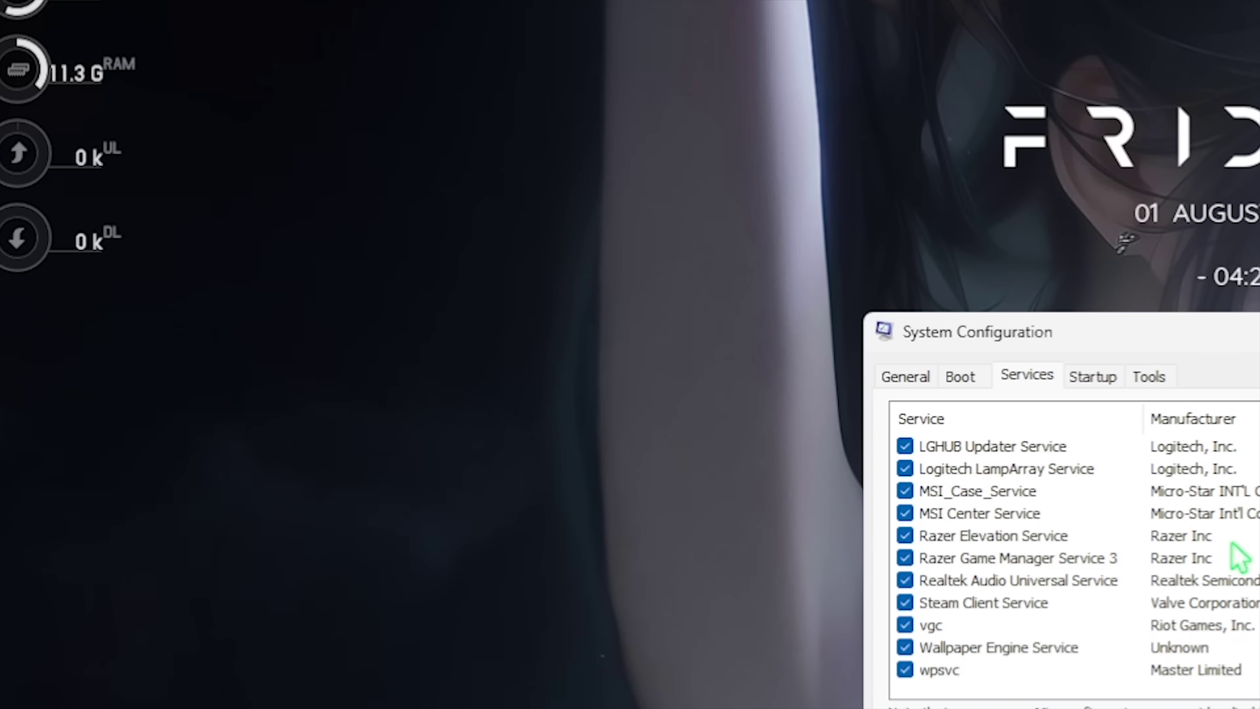
pyautogui.scroll(5, 1210, 560)
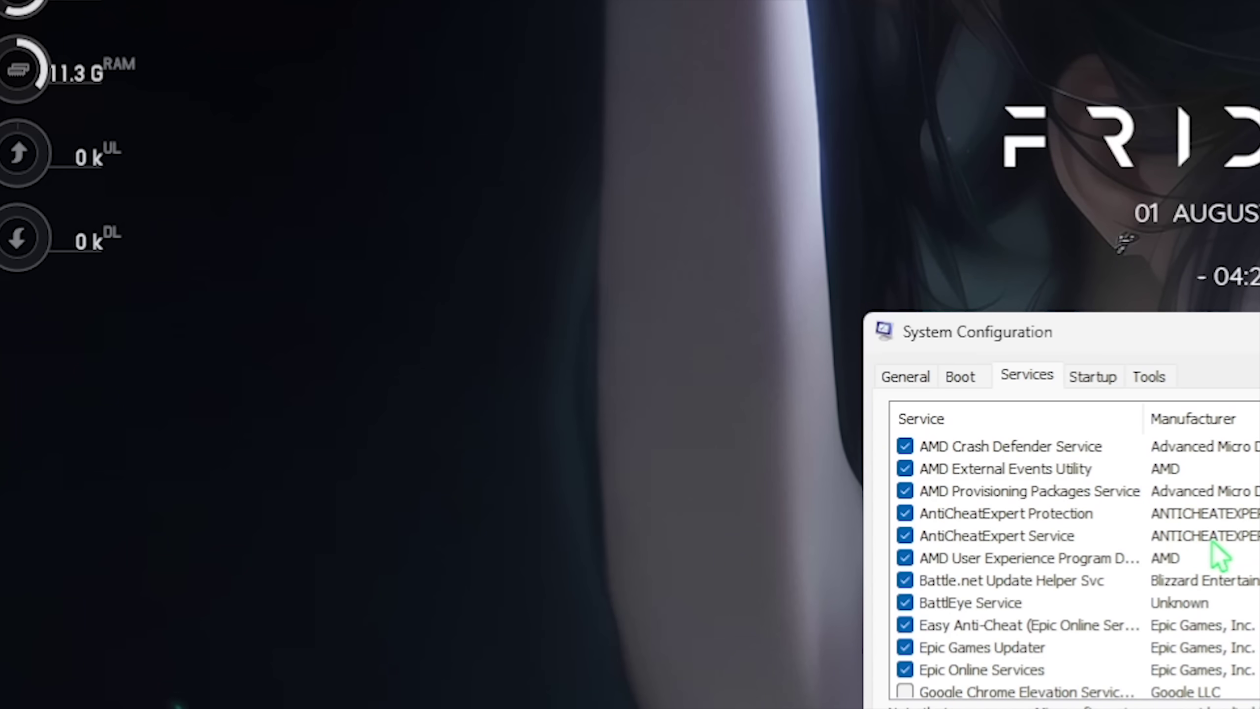
pyautogui.scroll(-3, 1218, 555)
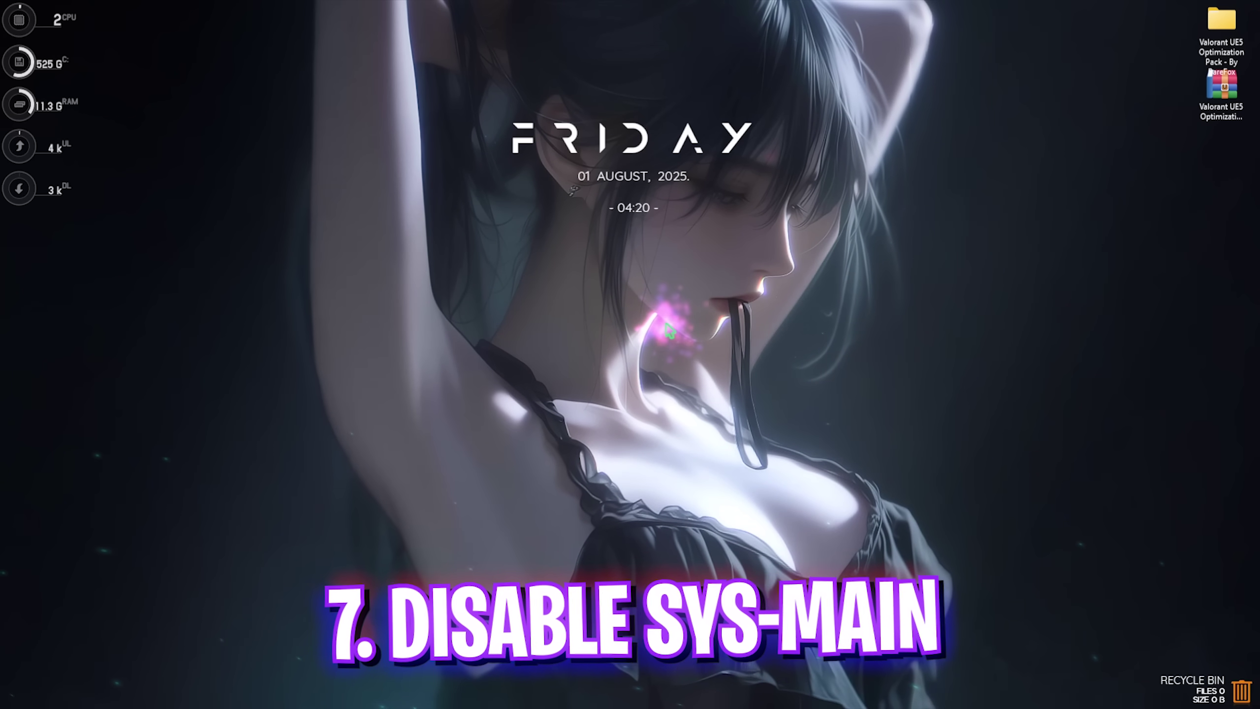
# Open services.msc and select the SysMain service
pyautogui.press('super+r')
pyautogui.write('s')
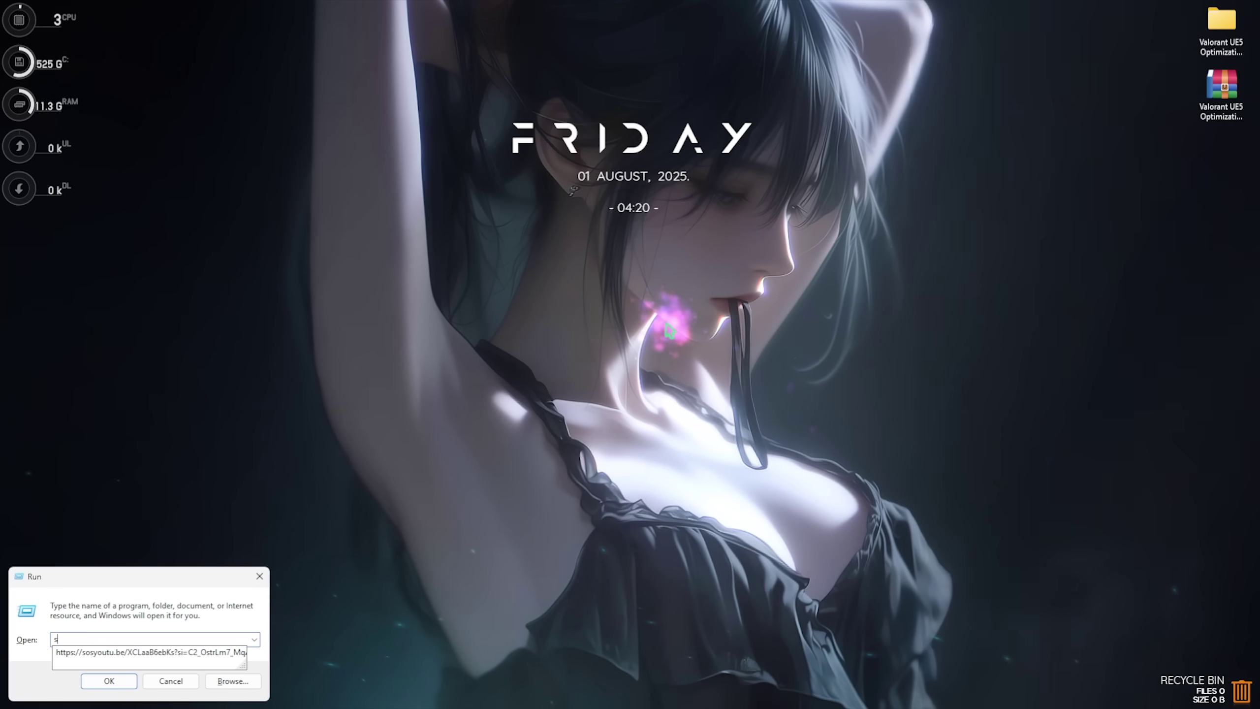
pyautogui.write('ervices.msc')
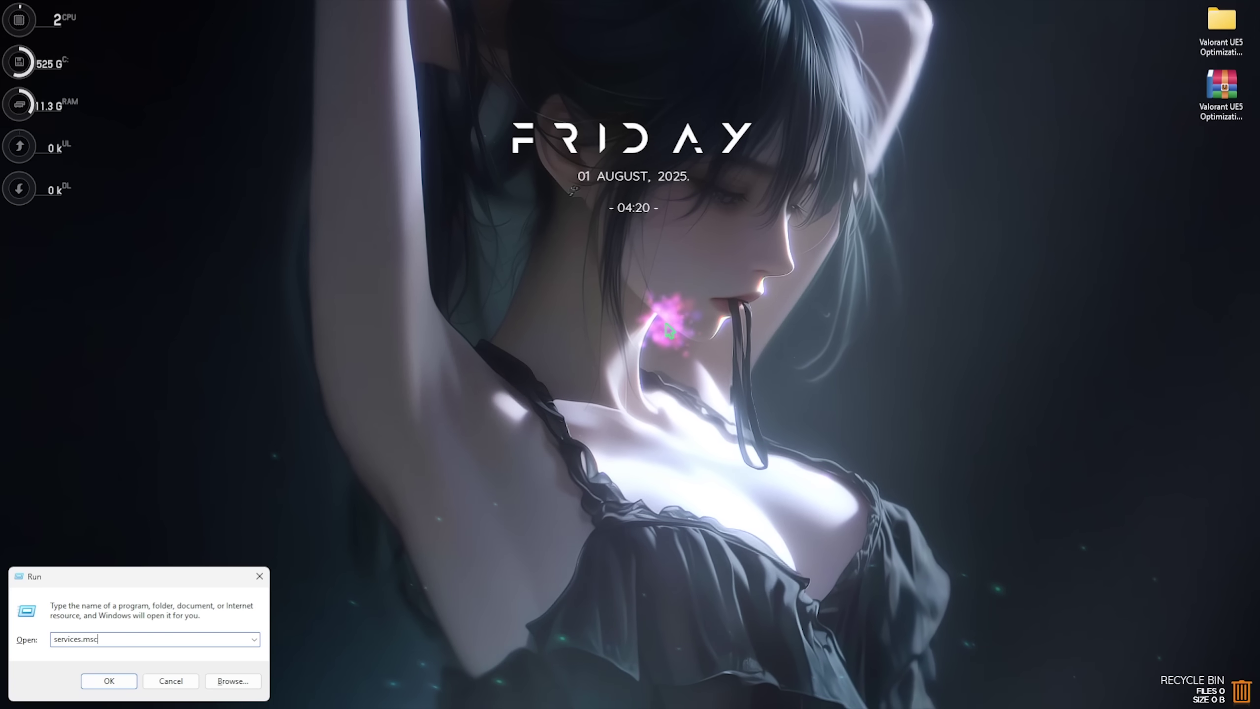
pyautogui.press('Return')
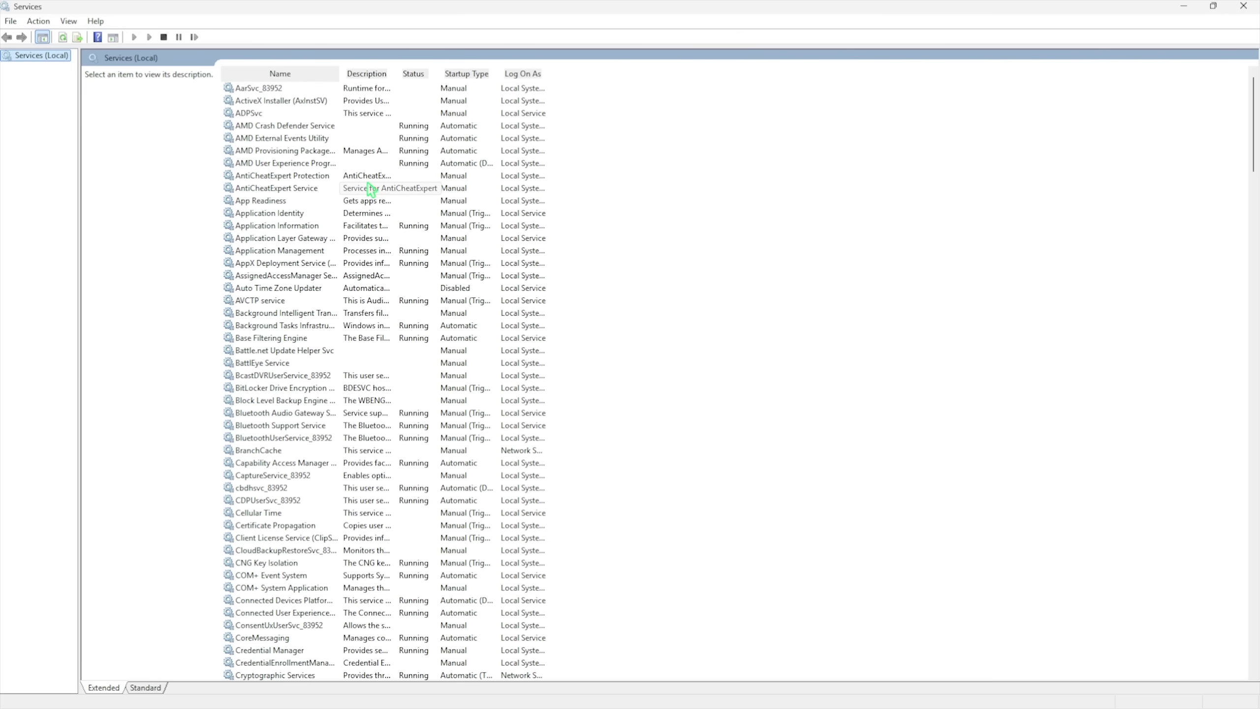
pyautogui.click(305, 177)
pyautogui.scroll(-12, 329, 193)
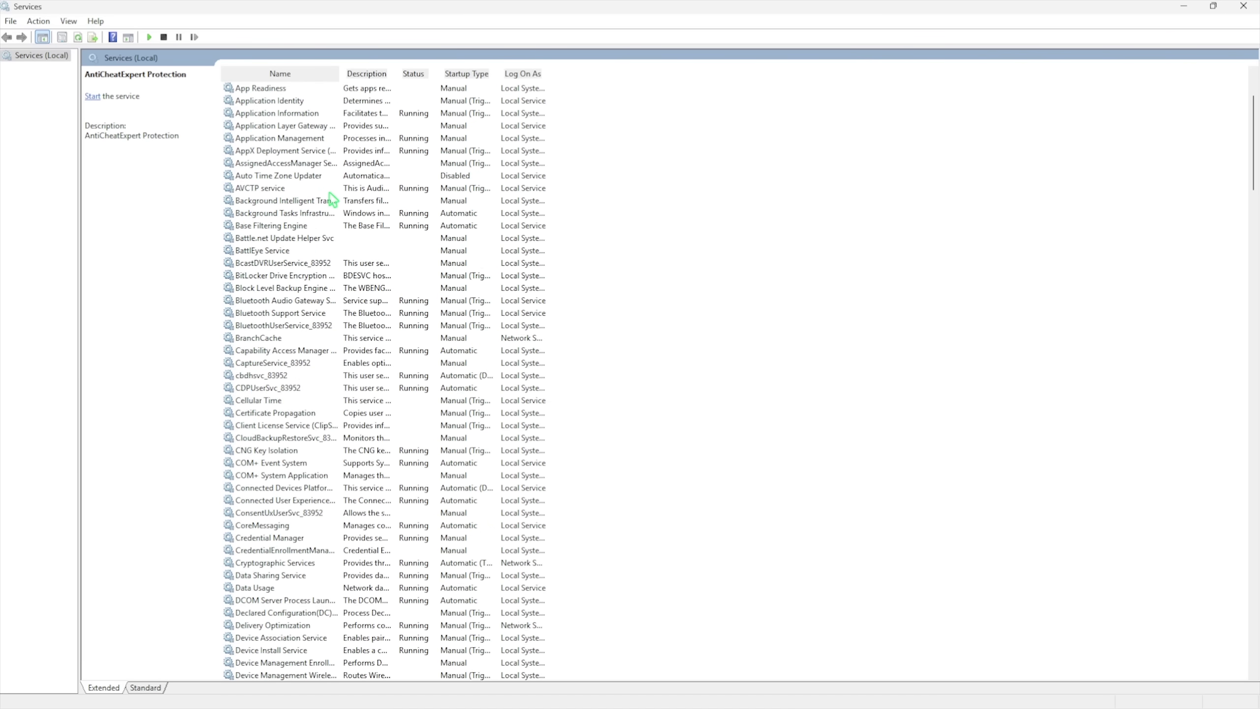
pyautogui.press('s')
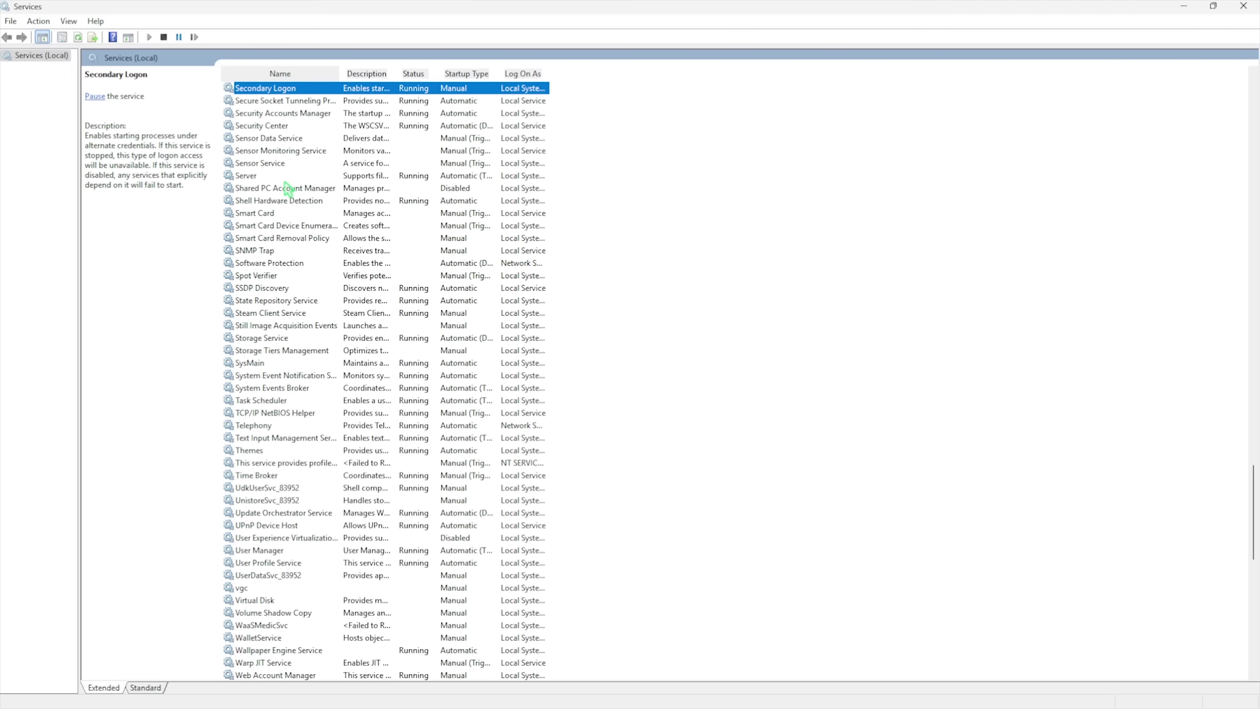
pyautogui.press('s')
pyautogui.click(273, 364)
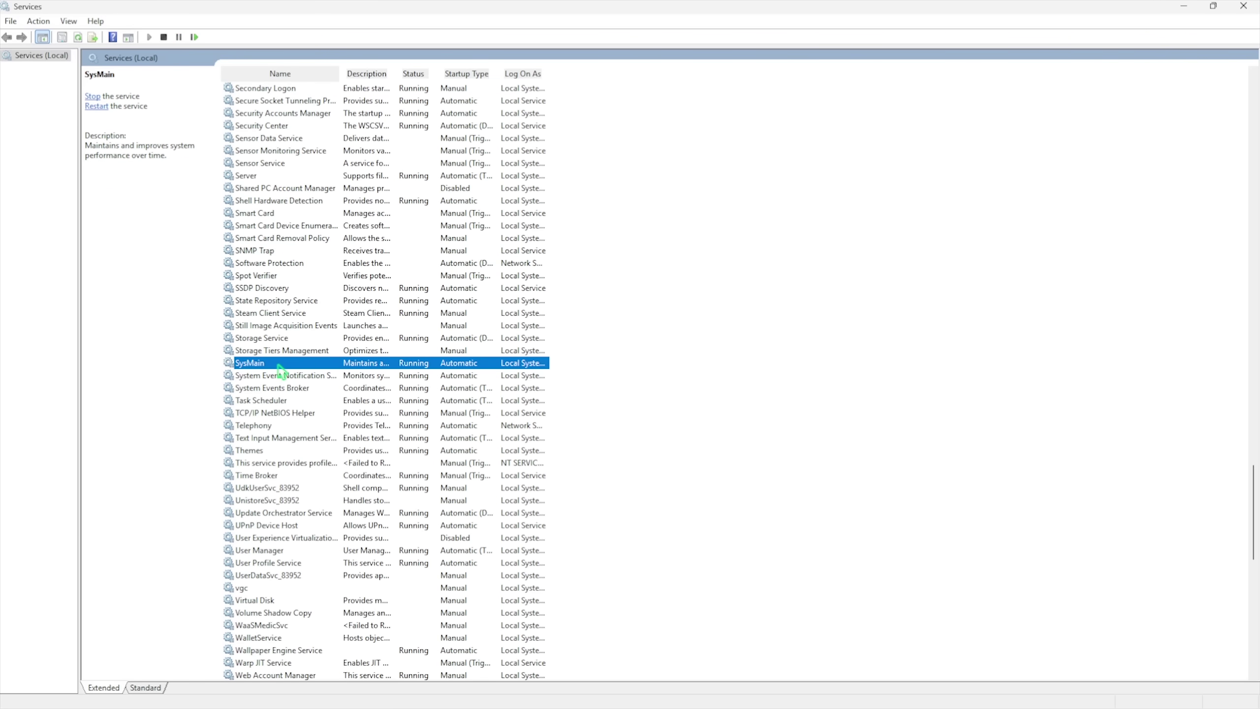
# Stop SysMain and set its startup type to Disabled in its Properties
pyautogui.rightClick(279, 370)
pyautogui.click(321, 493)
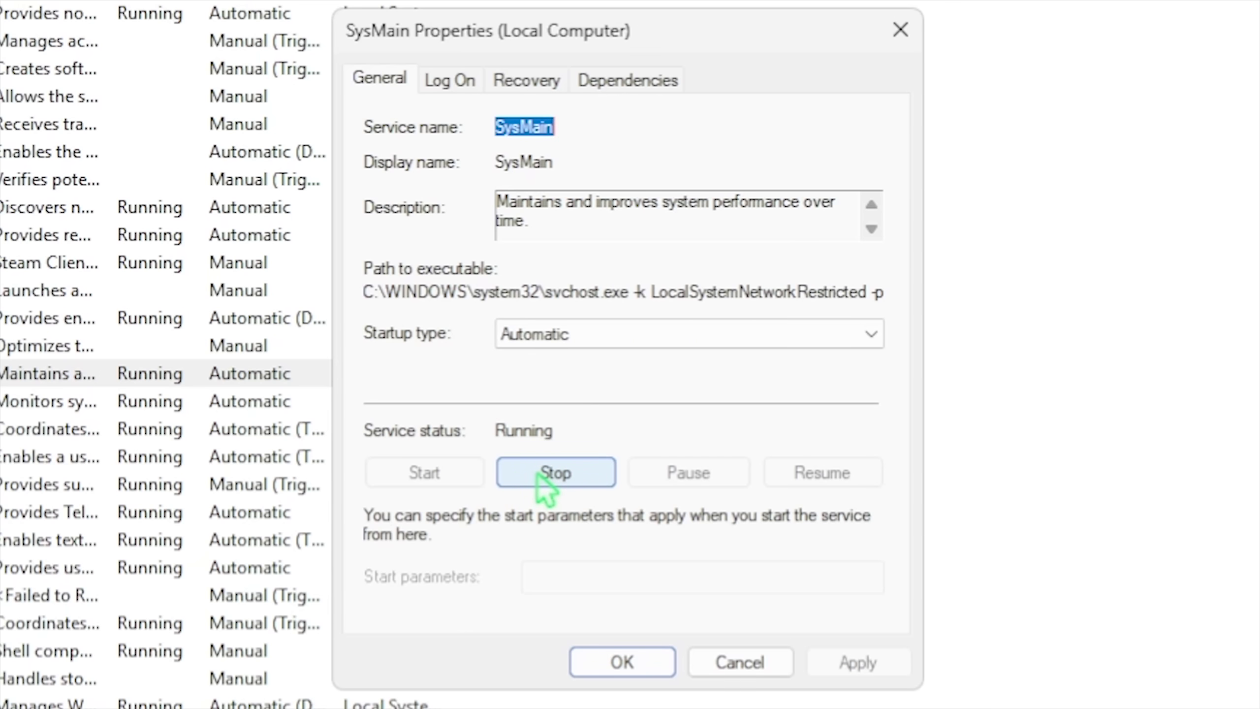
pyautogui.click(555, 472)
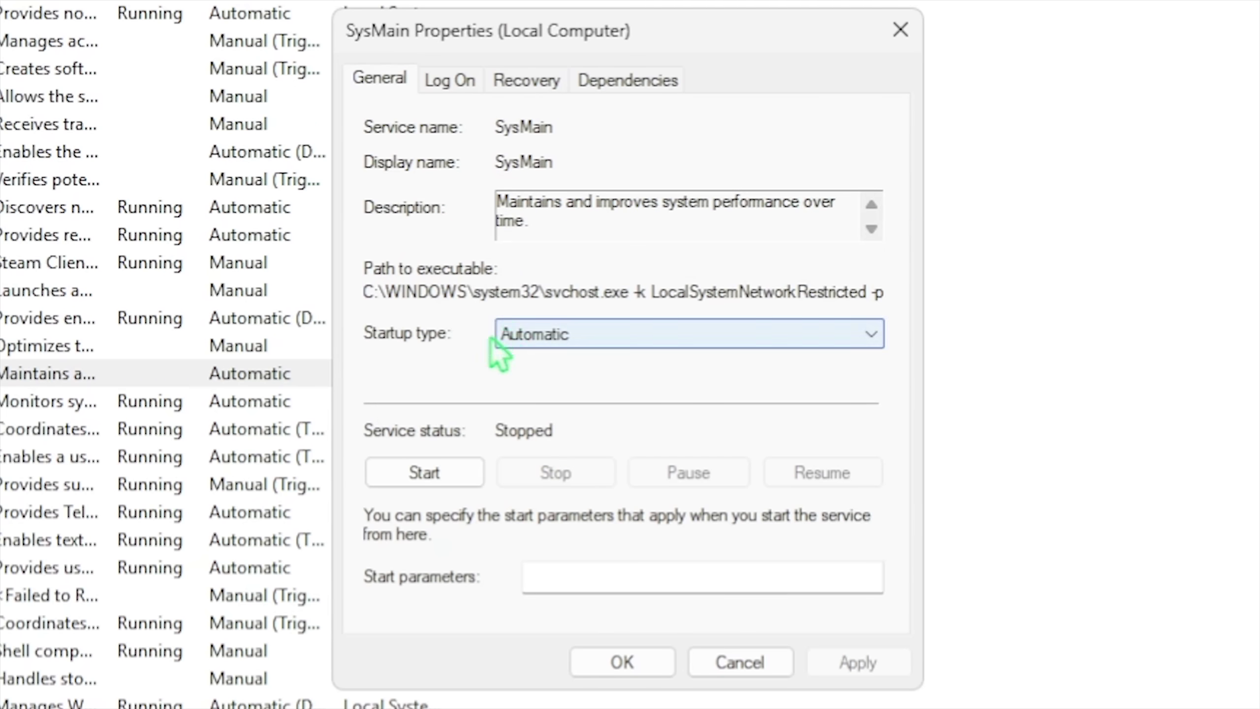
pyautogui.click(595, 337)
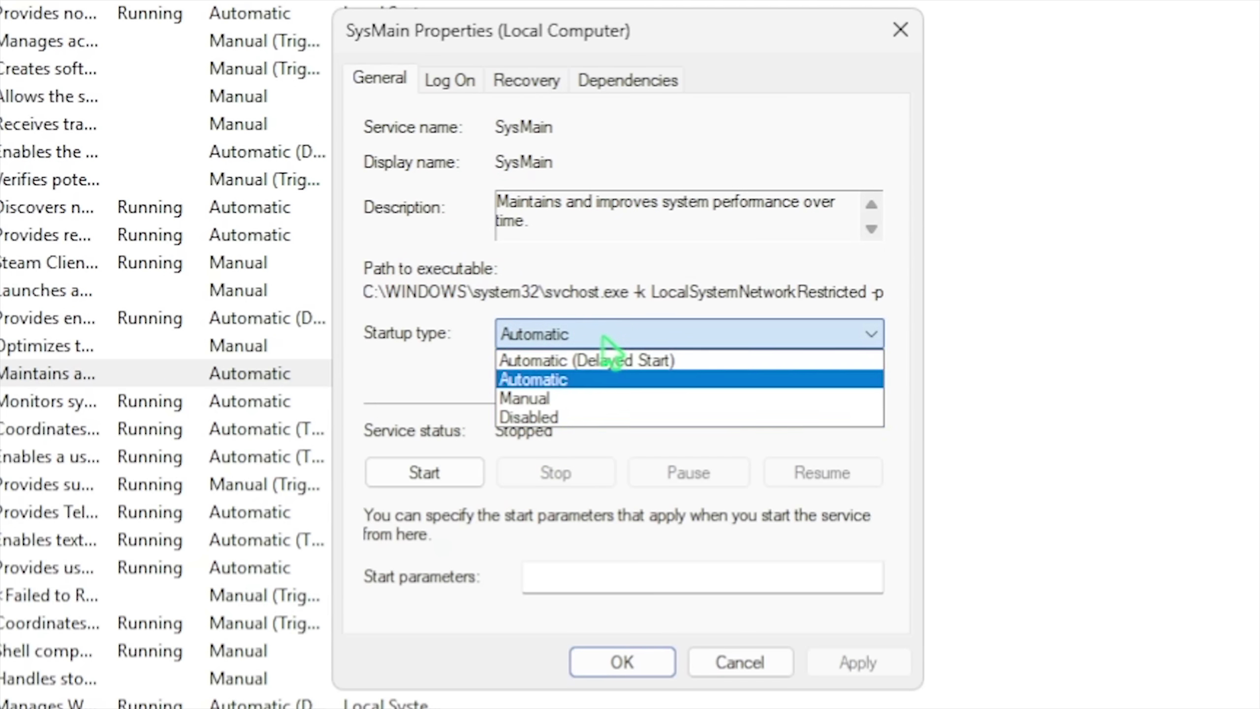
pyautogui.click(575, 418)
pyautogui.click(835, 656)
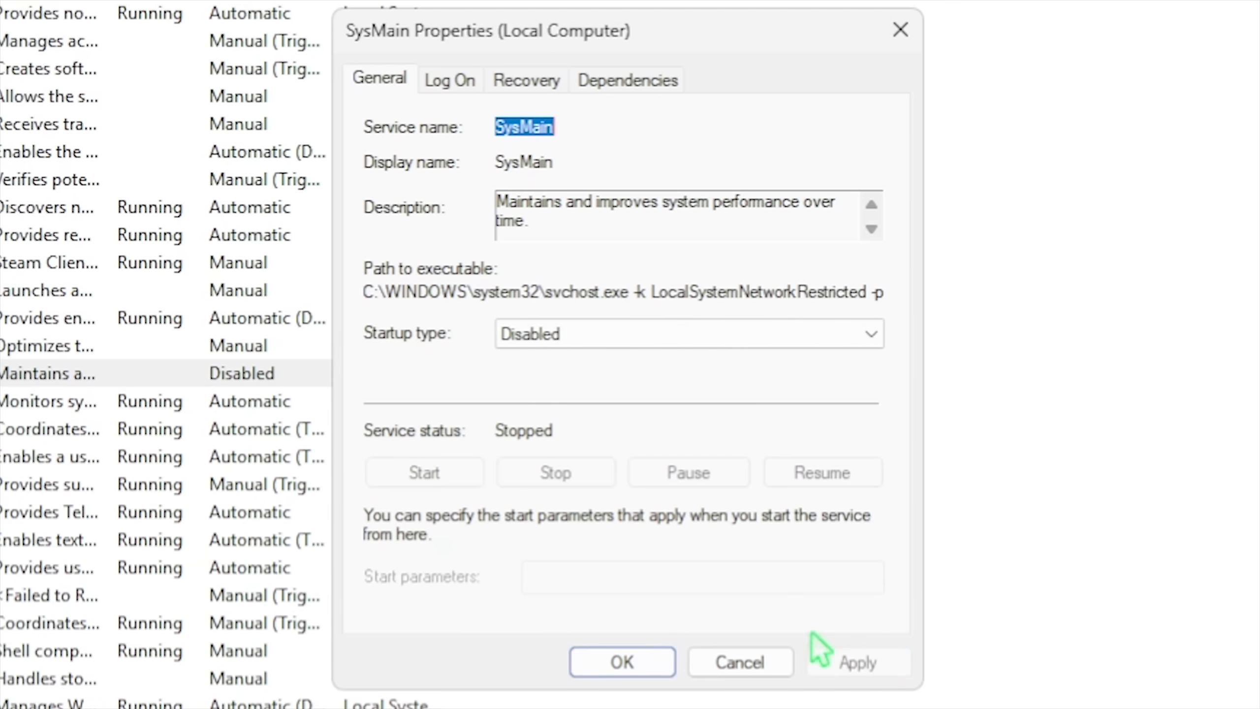
pyautogui.click(897, 39)
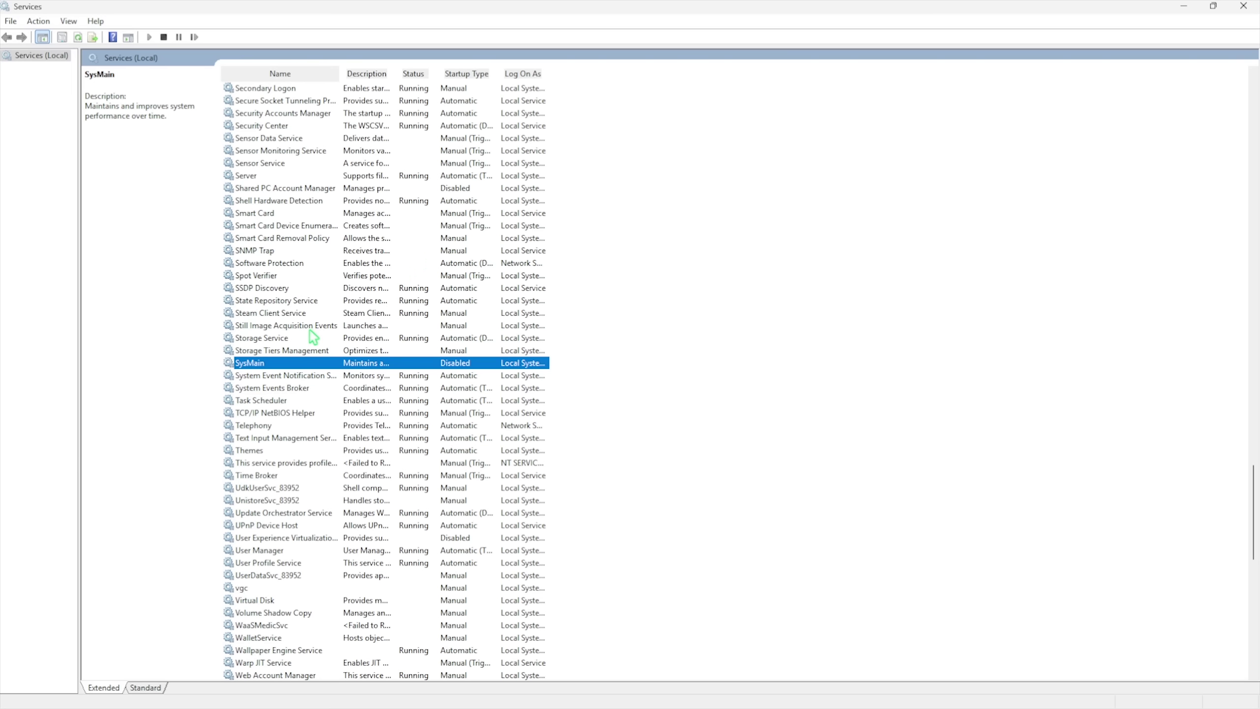
pyautogui.rightClick(296, 368)
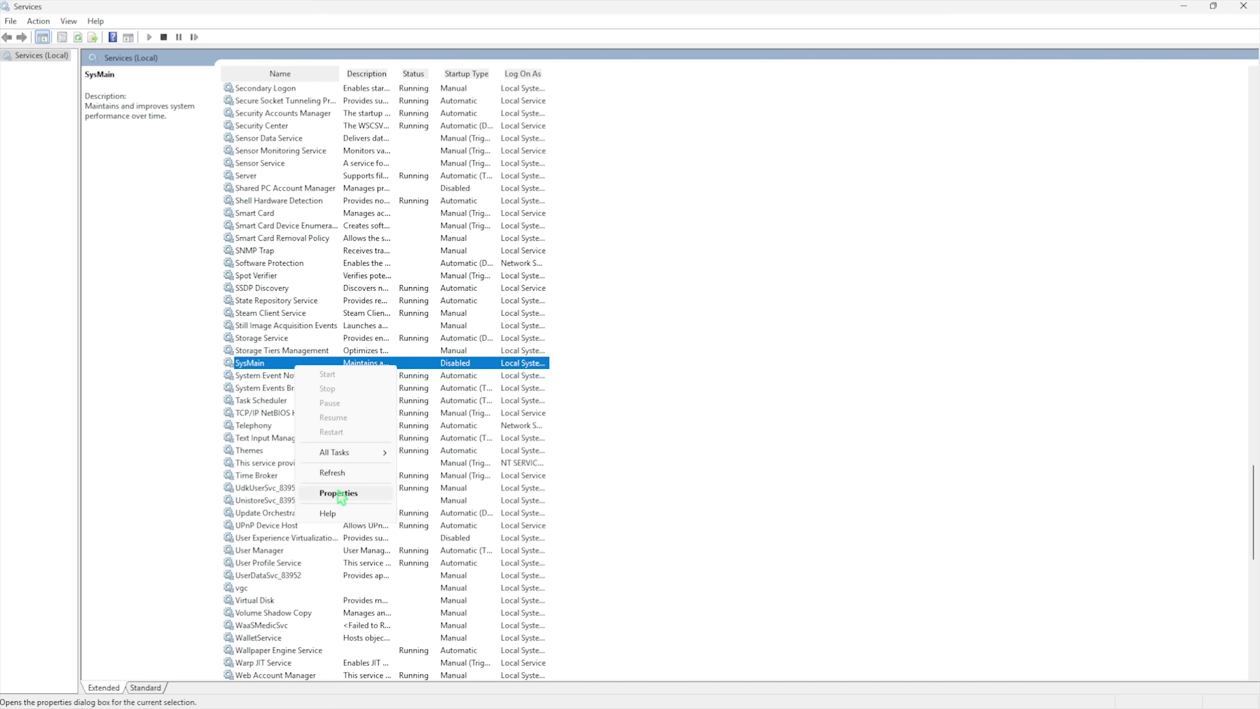
pyautogui.press('Escape')
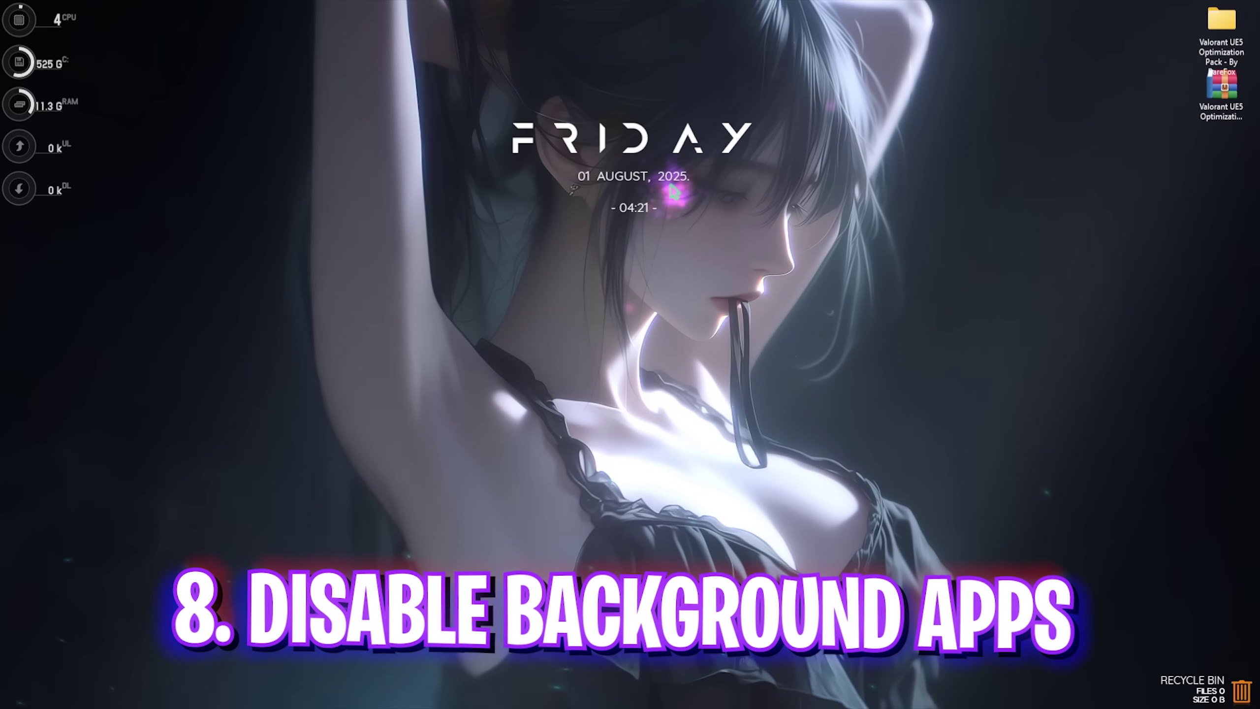
# Open Local Group Policy Editor and locate 'Let Windows apps run in the background' under App Privacy
pyautogui.press('super')
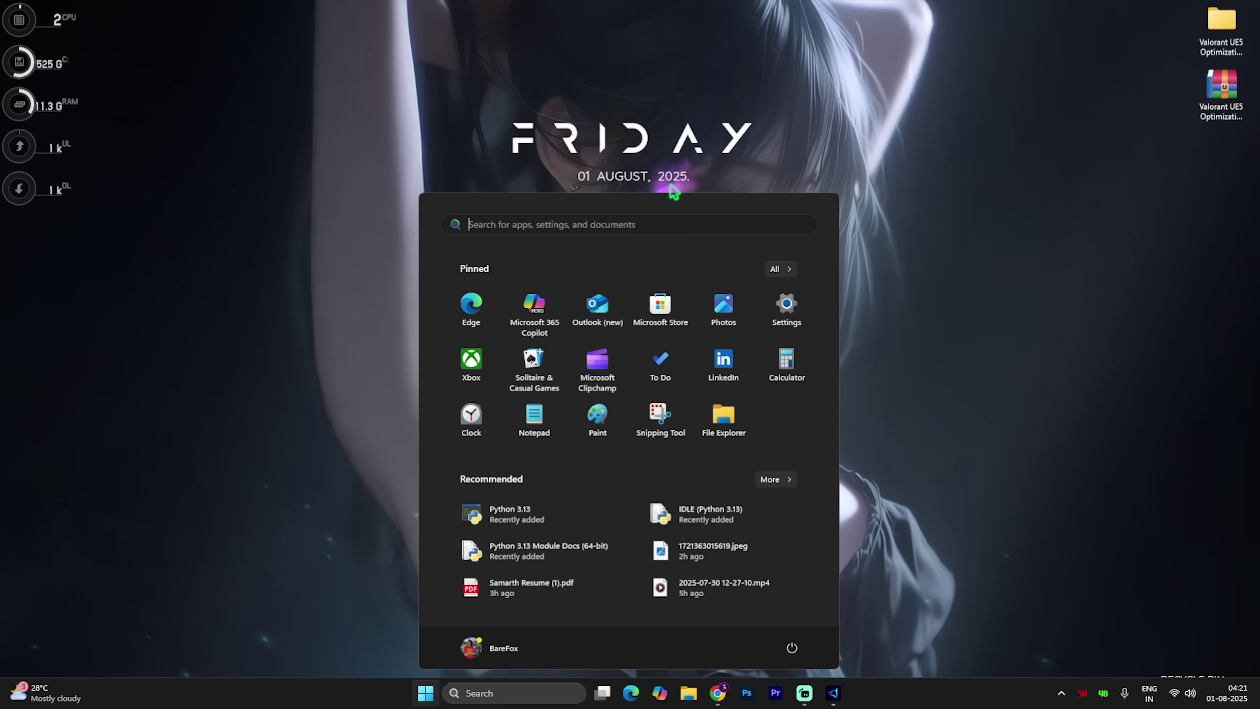
pyautogui.write('local ')
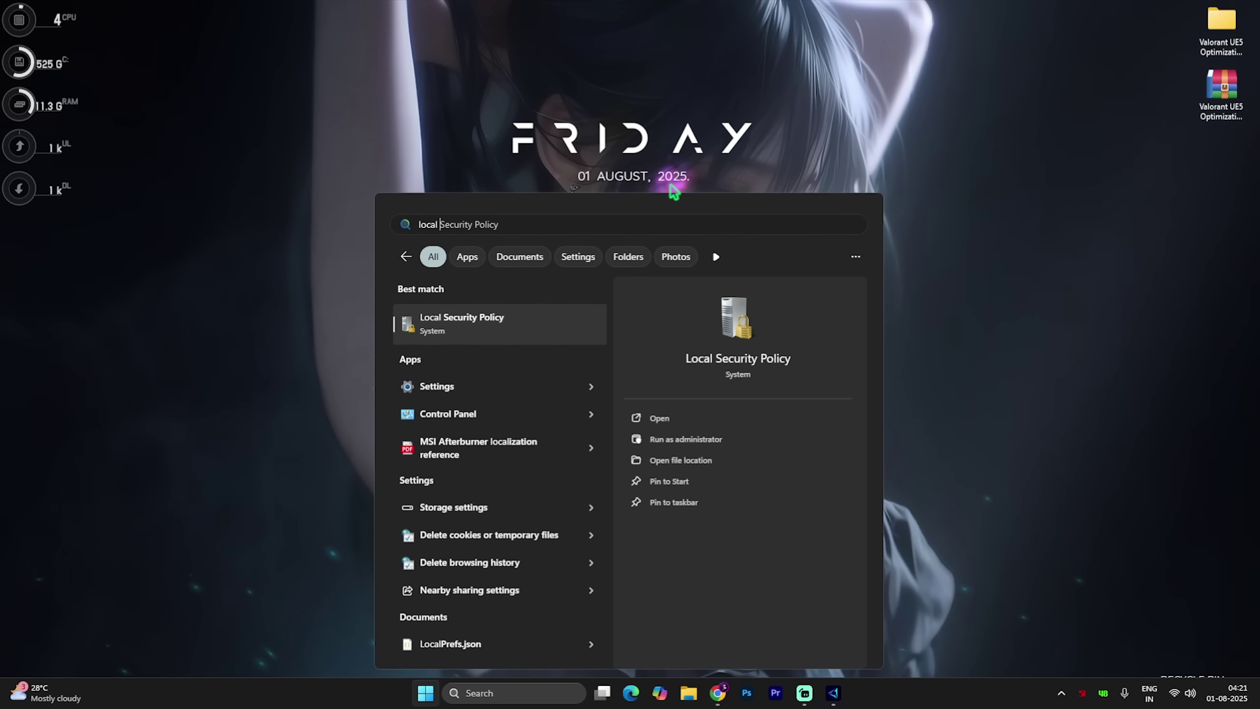
pyautogui.write('group')
pyautogui.press('Return')
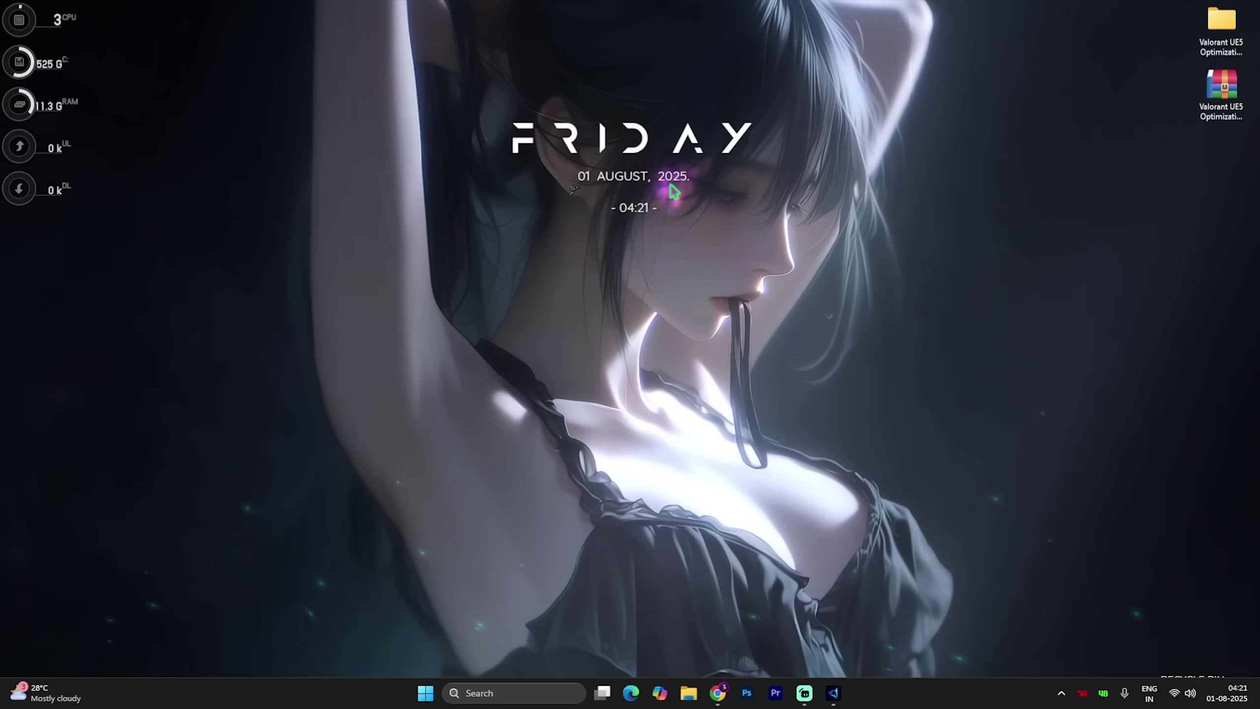
pyautogui.click(553, 110)
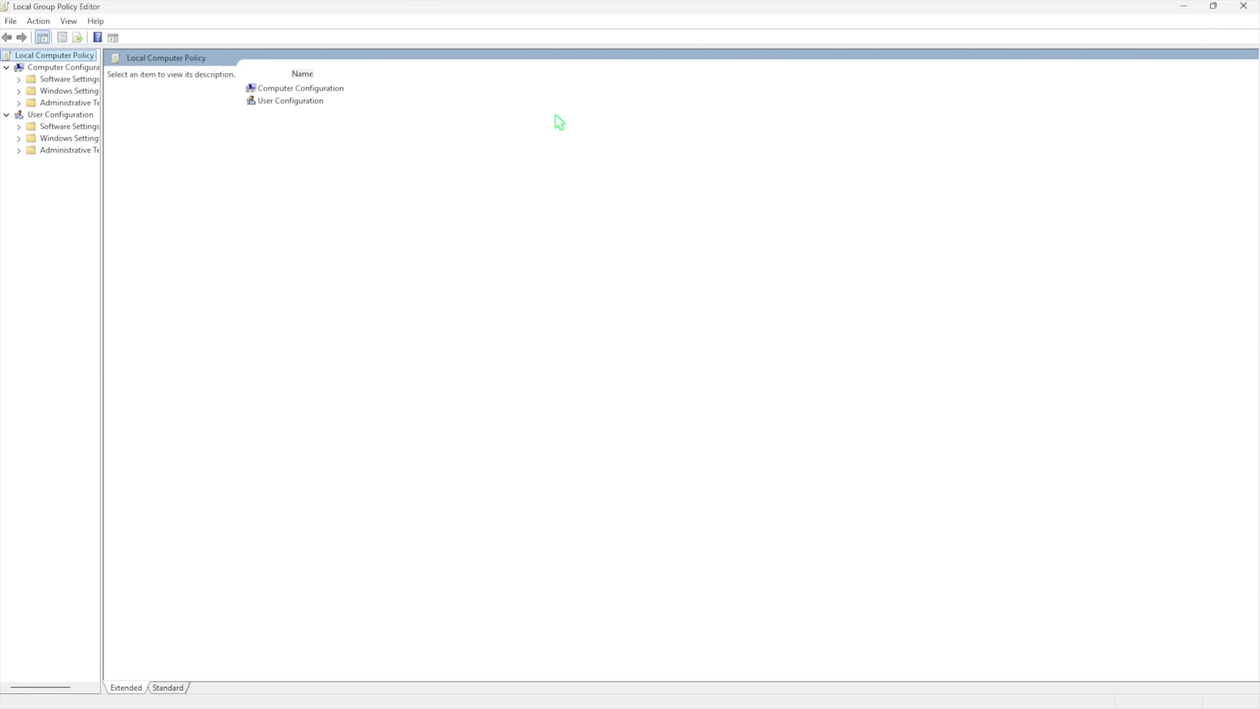
pyautogui.moveTo(101, 178); pyautogui.dragTo(150, 183)
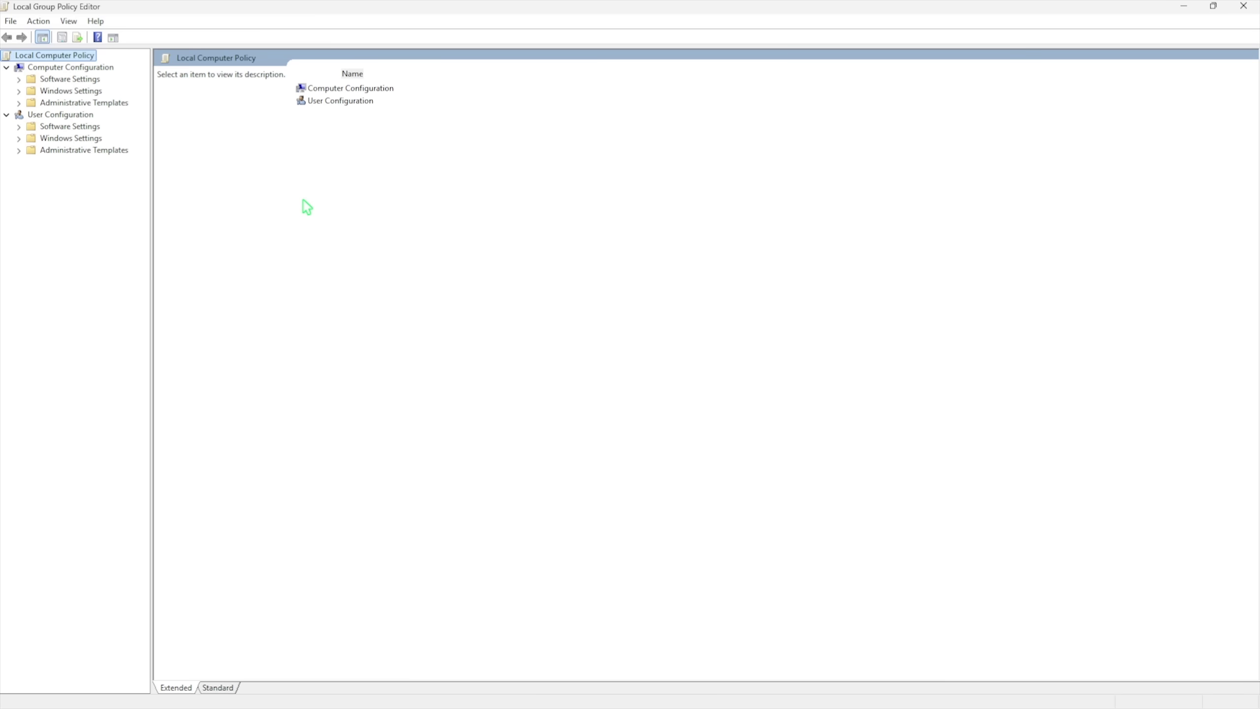
pyautogui.doubleClick(105, 103)
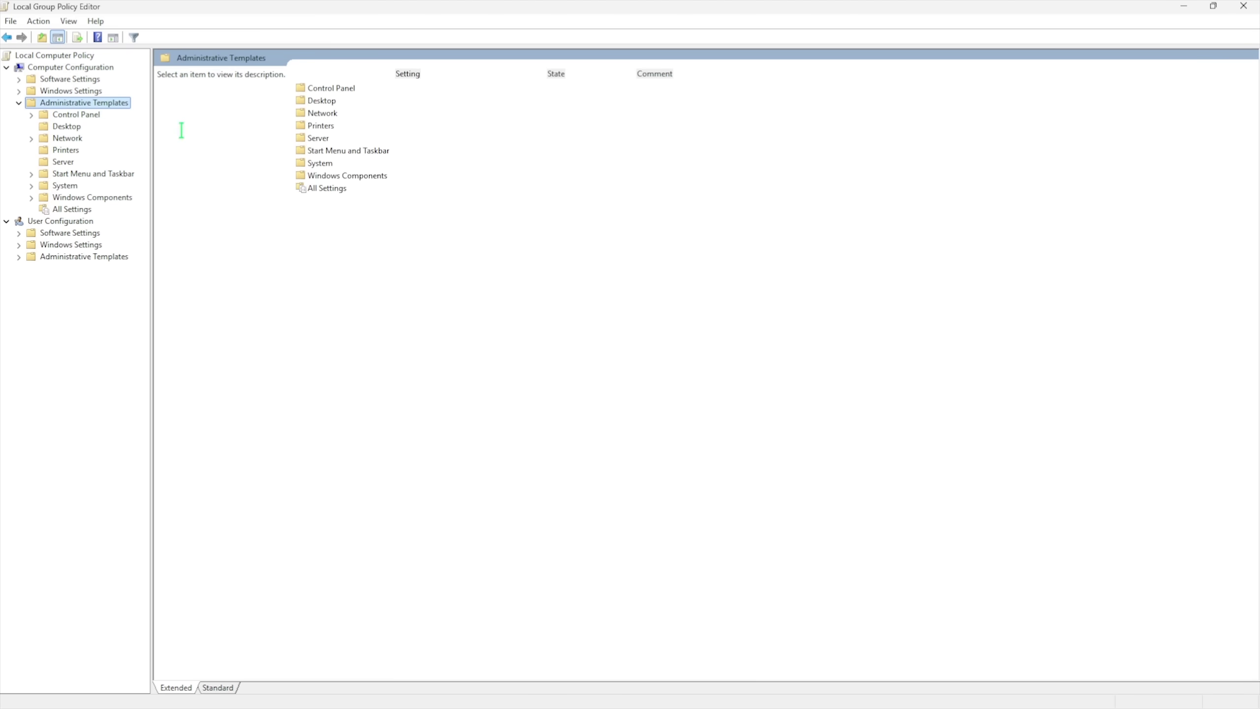
pyautogui.doubleClick(327, 176)
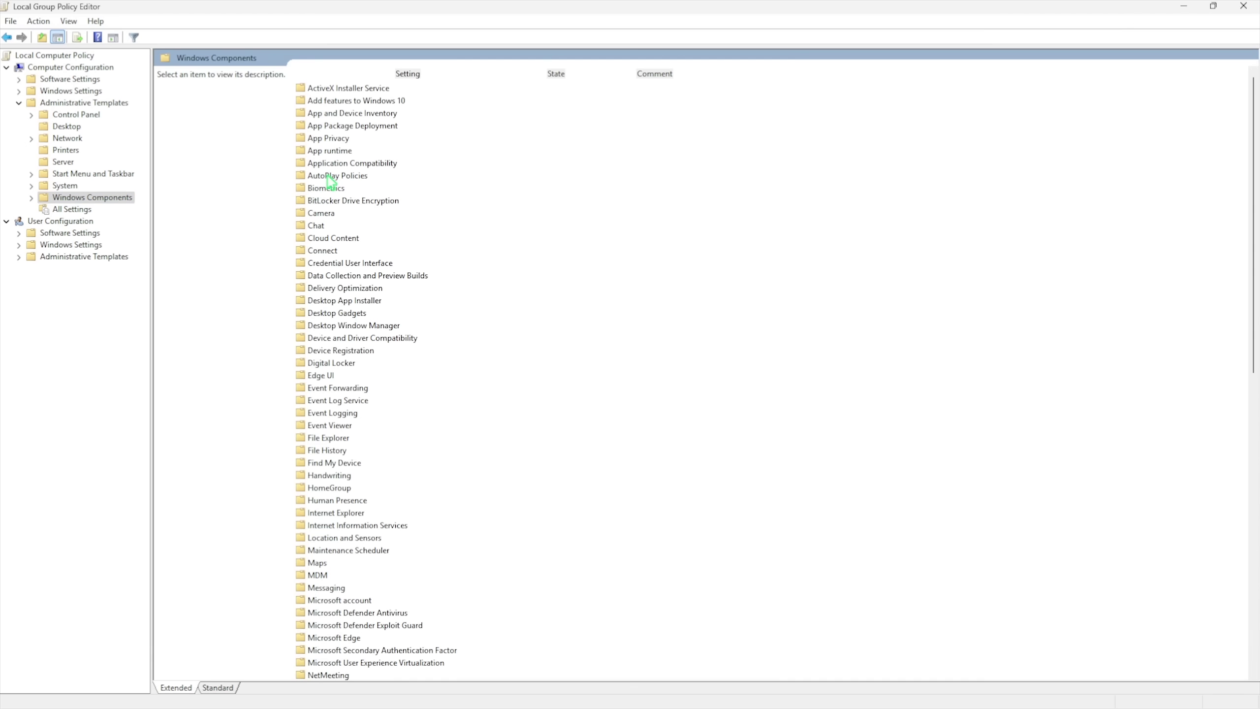
pyautogui.doubleClick(334, 140)
pyautogui.click(323, 388)
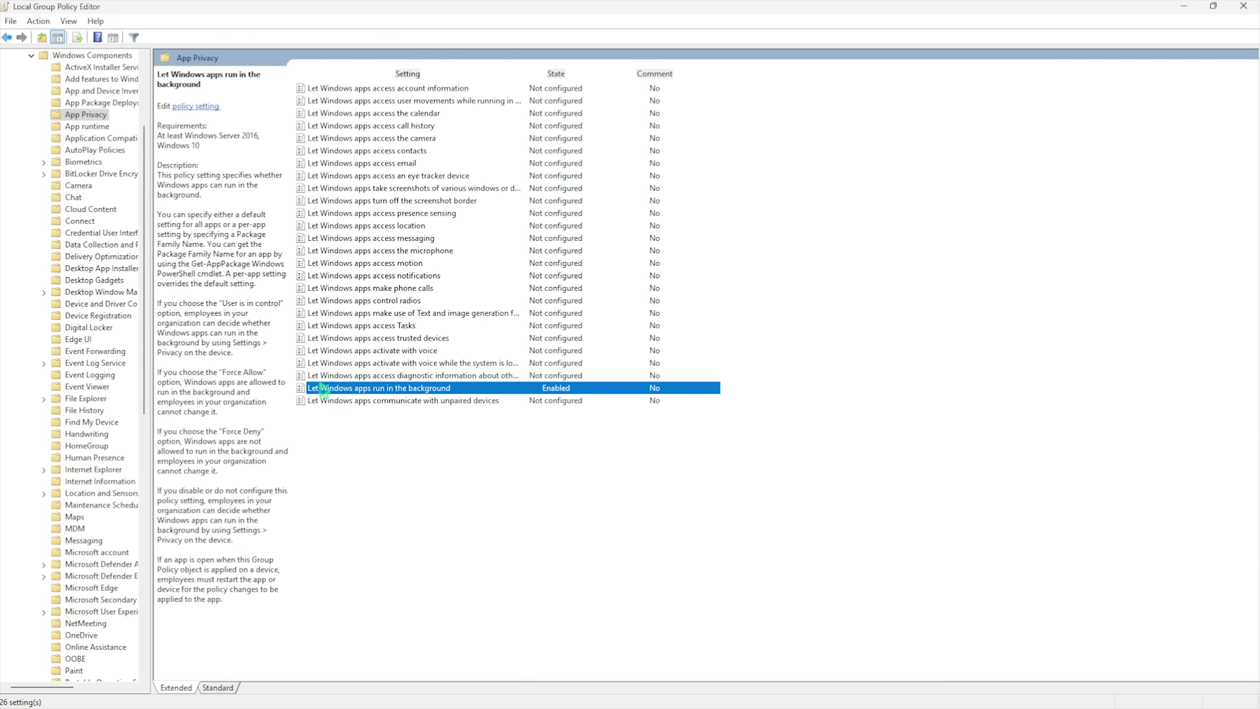
# Set the background-apps policy default to Force Deny, apply, and close the editor
pyautogui.doubleClick(378, 393)
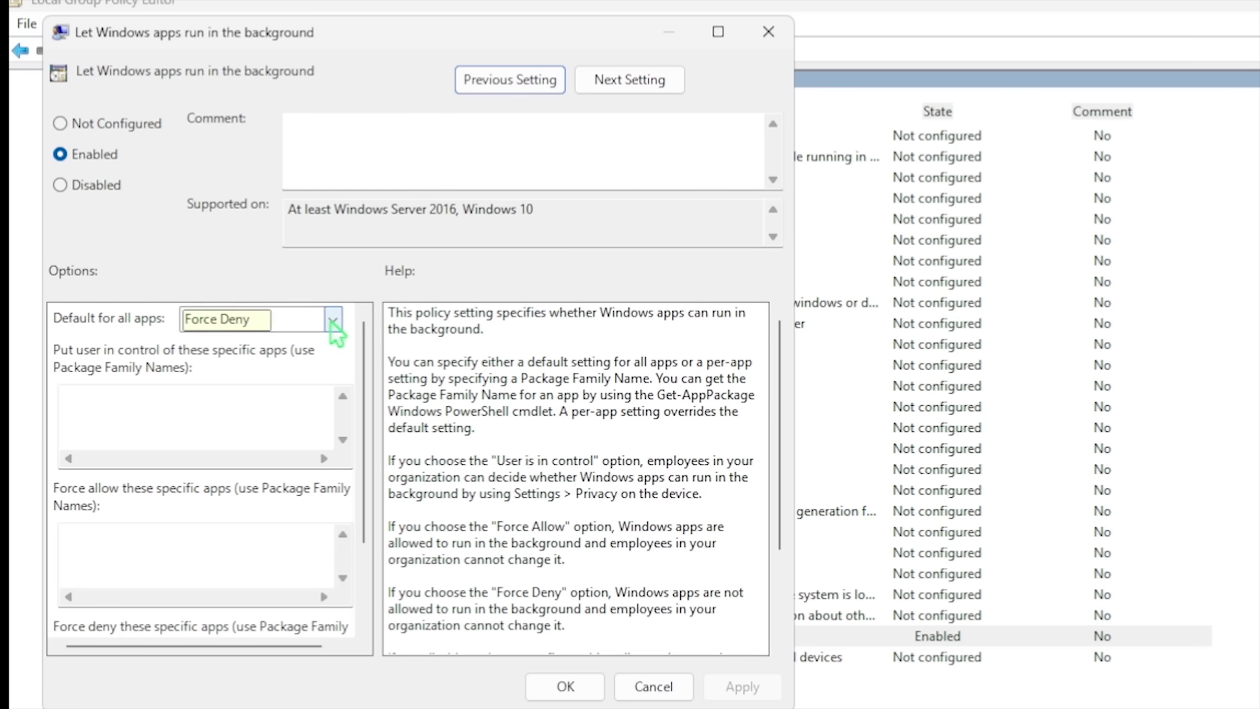
pyautogui.click(331, 320)
pyautogui.click(272, 381)
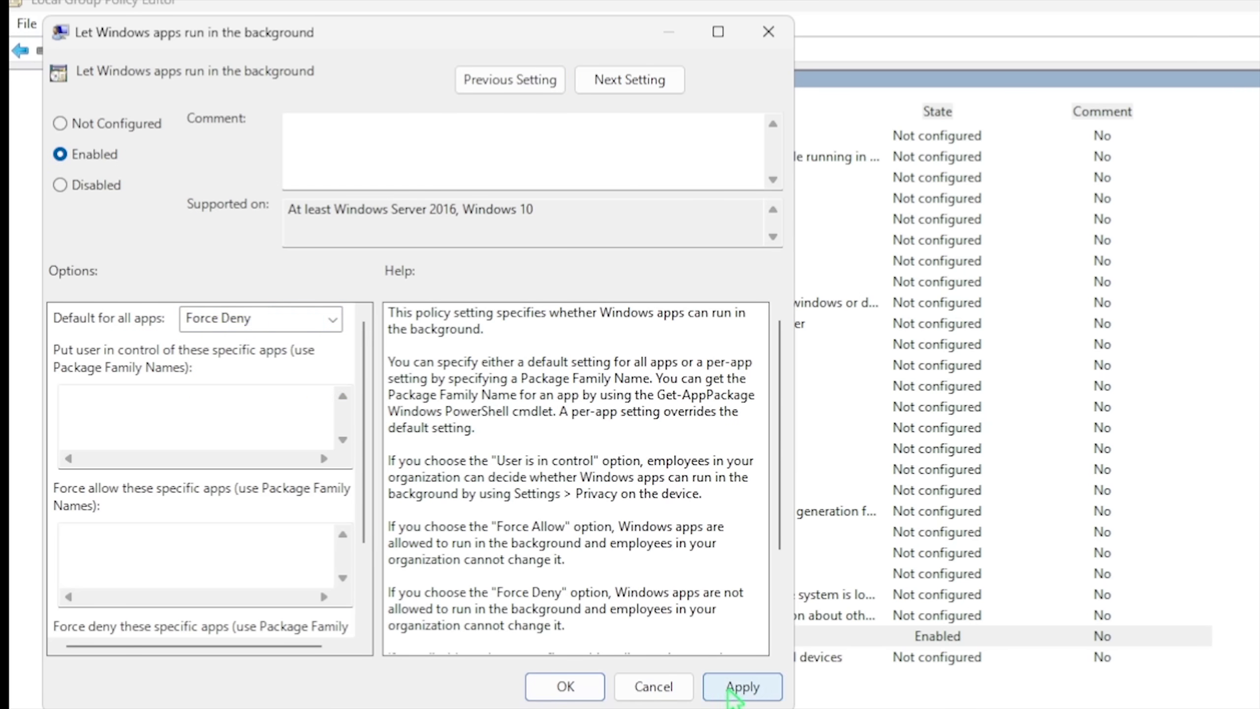
pyautogui.click(560, 686)
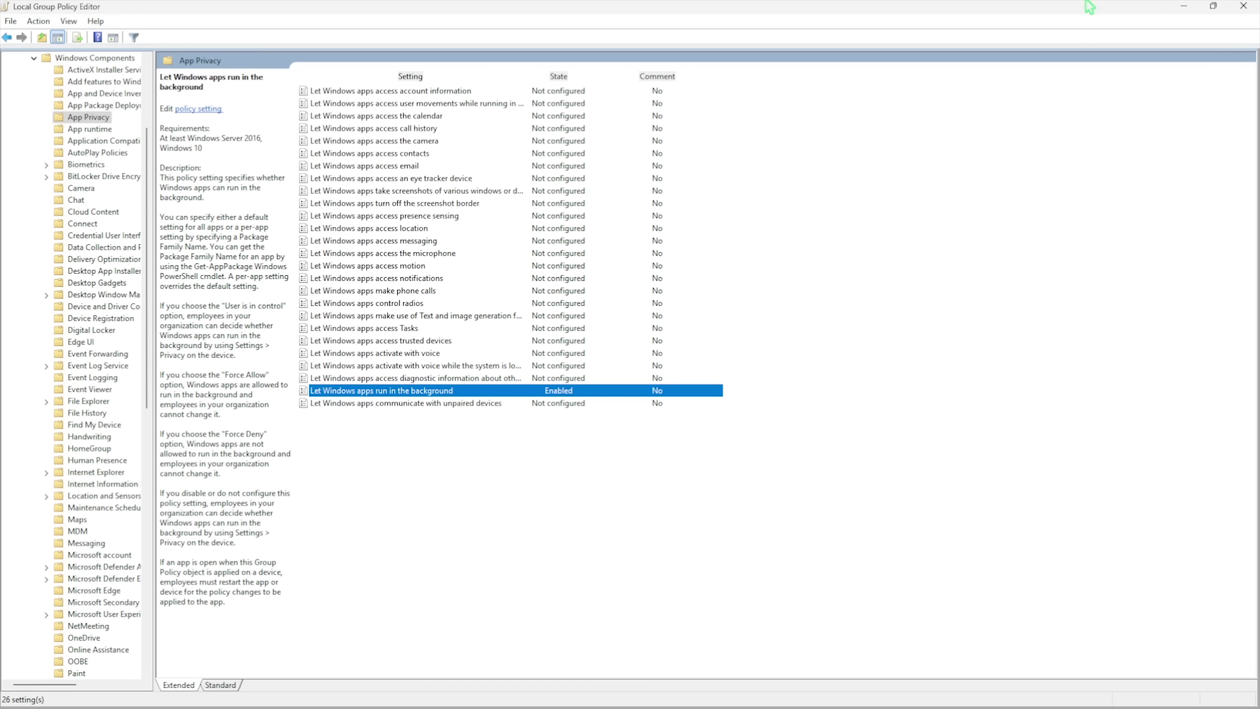
pyautogui.click(1242, 6)
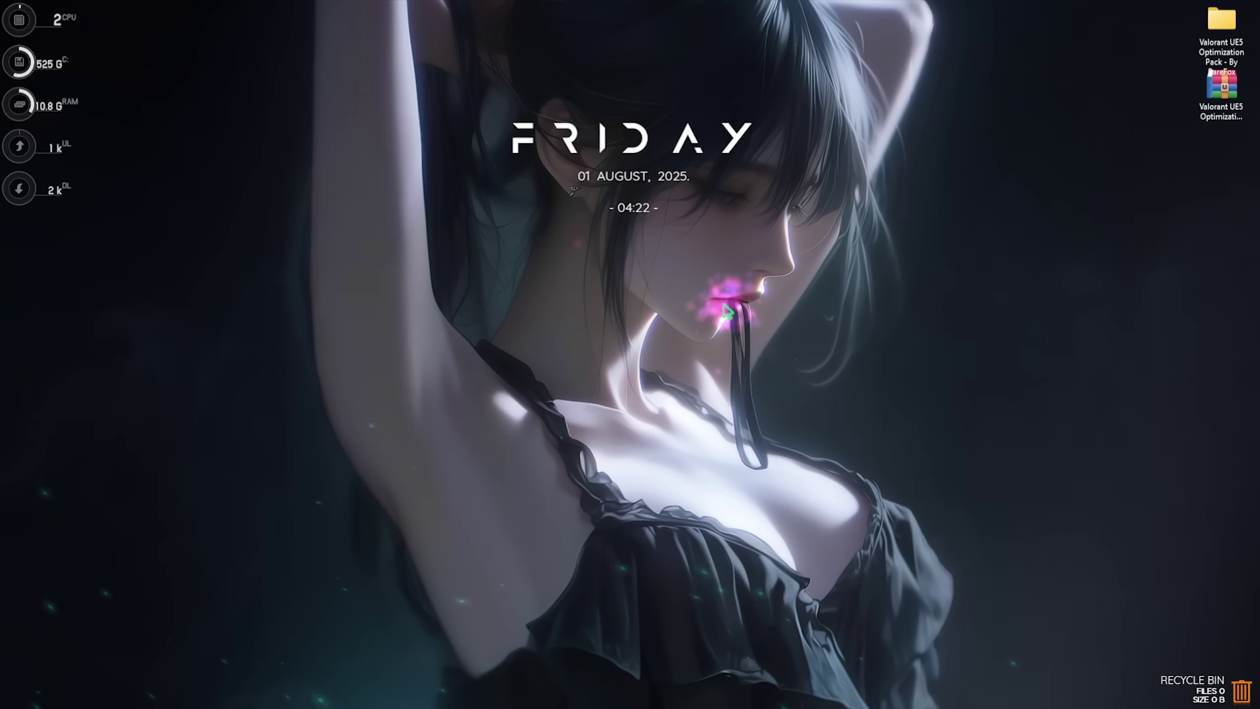
# Create a restore point named 'Valorant' for drive C: and close System Properties
pyautogui.press('super')
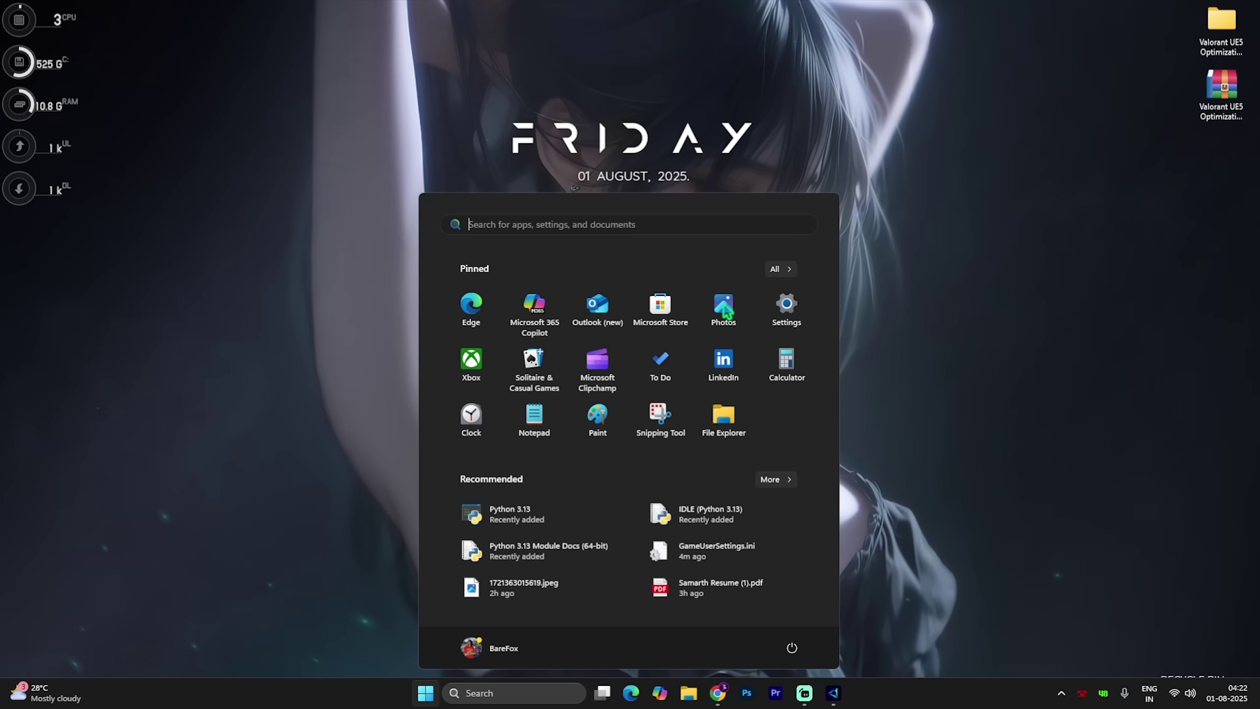
pyautogui.write('create a restore point')
pyautogui.press('Return')
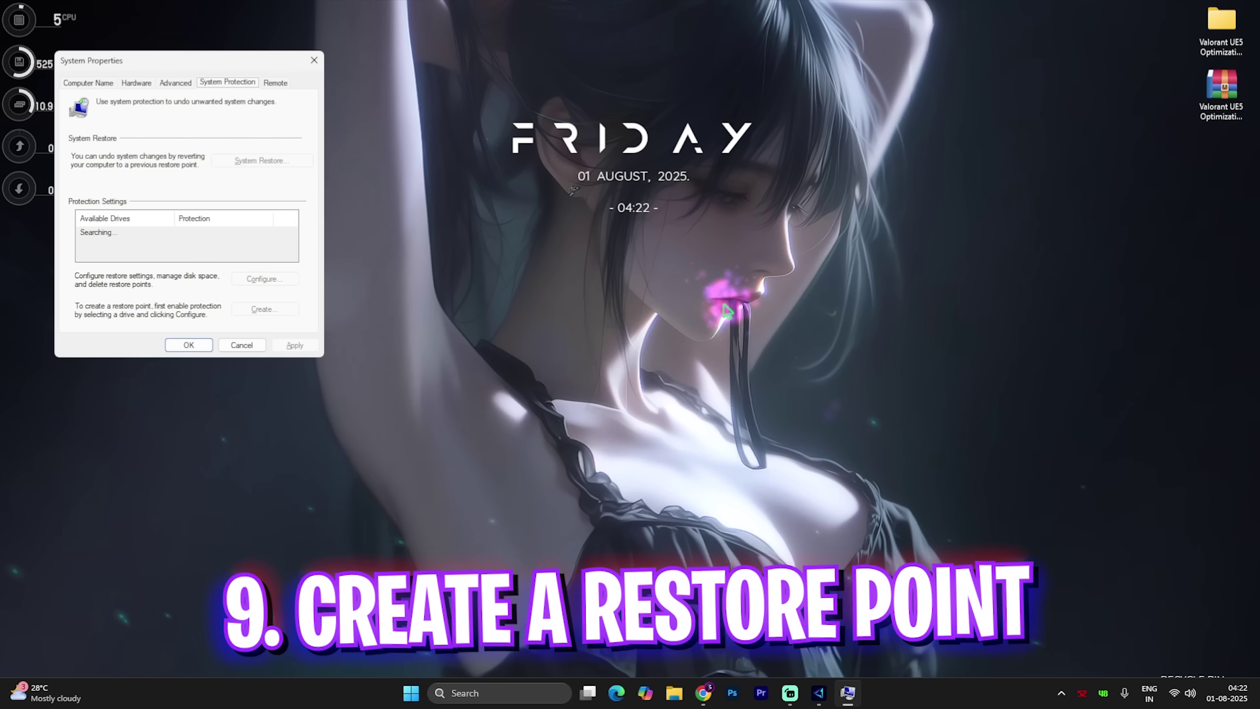
pyautogui.click(127, 243)
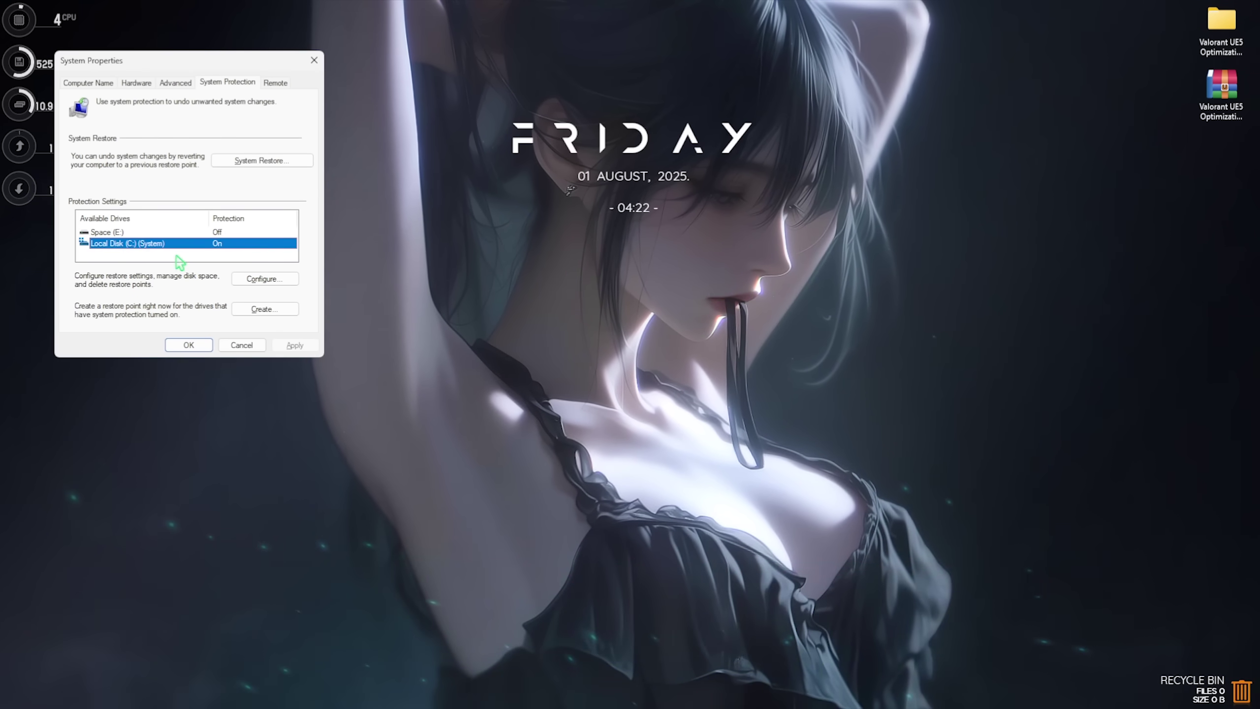
pyautogui.click(464, 590)
pyautogui.write('V')
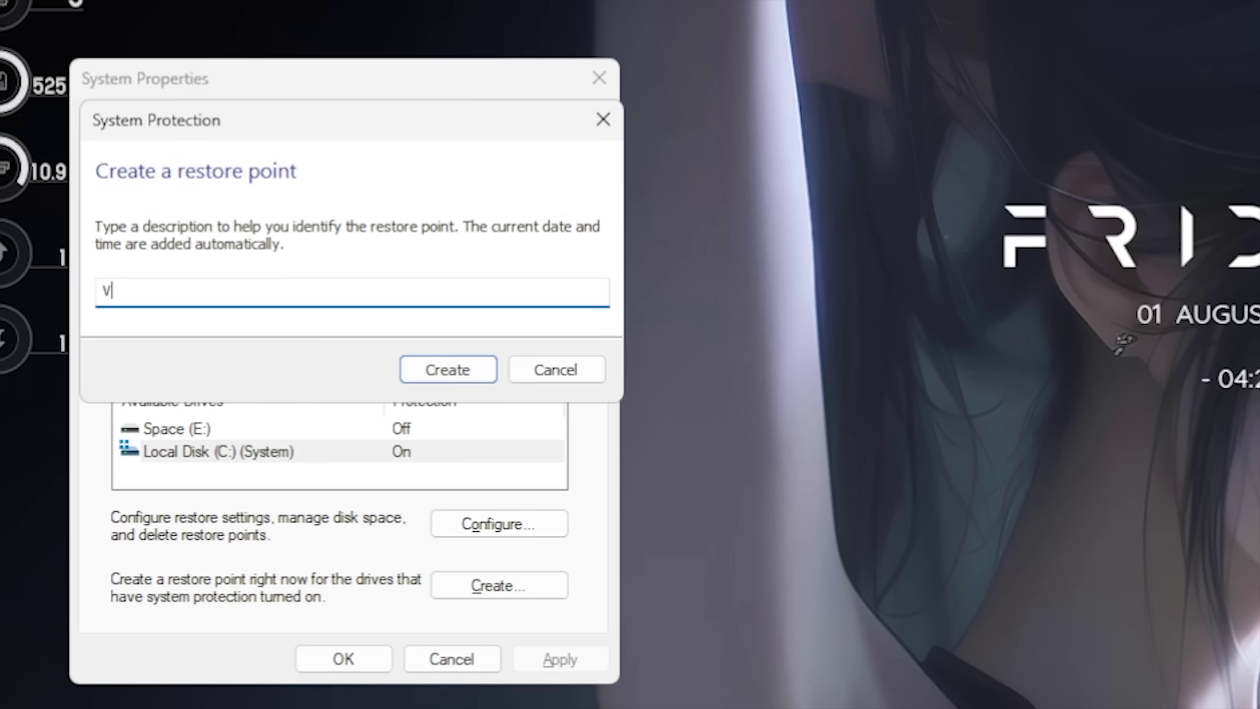
pyautogui.write('alorant')
pyautogui.press('Return')
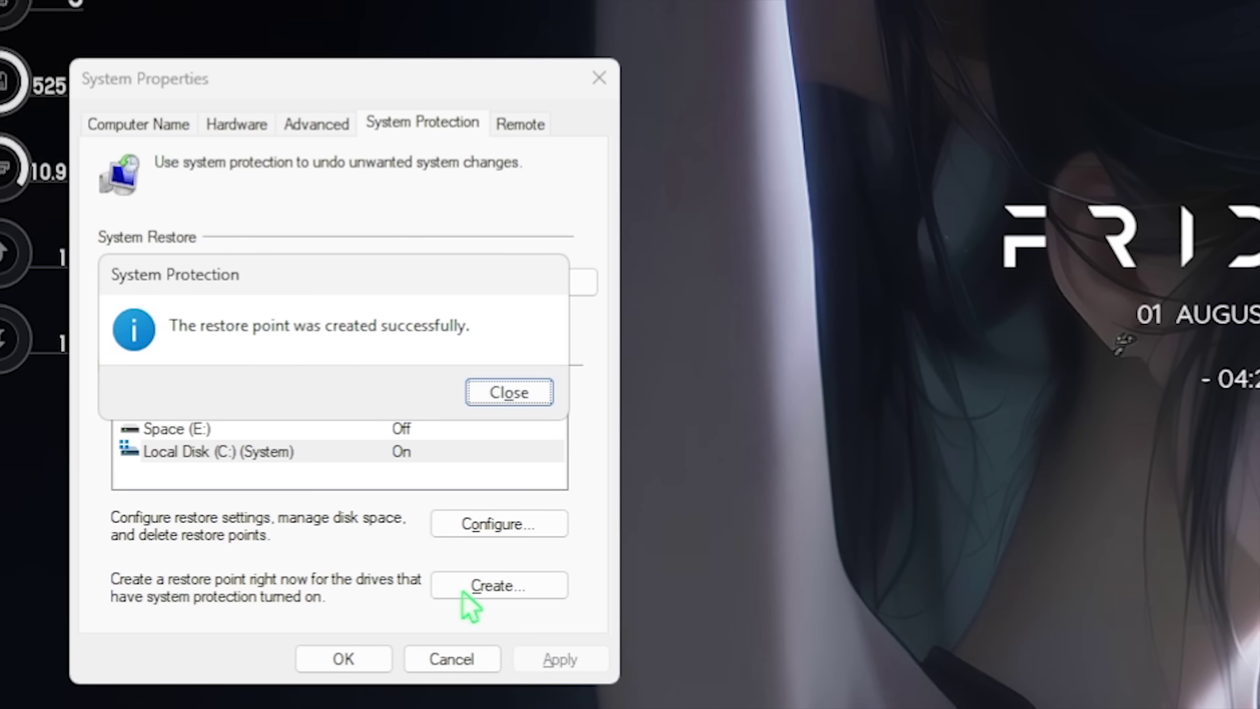
pyautogui.click(513, 397)
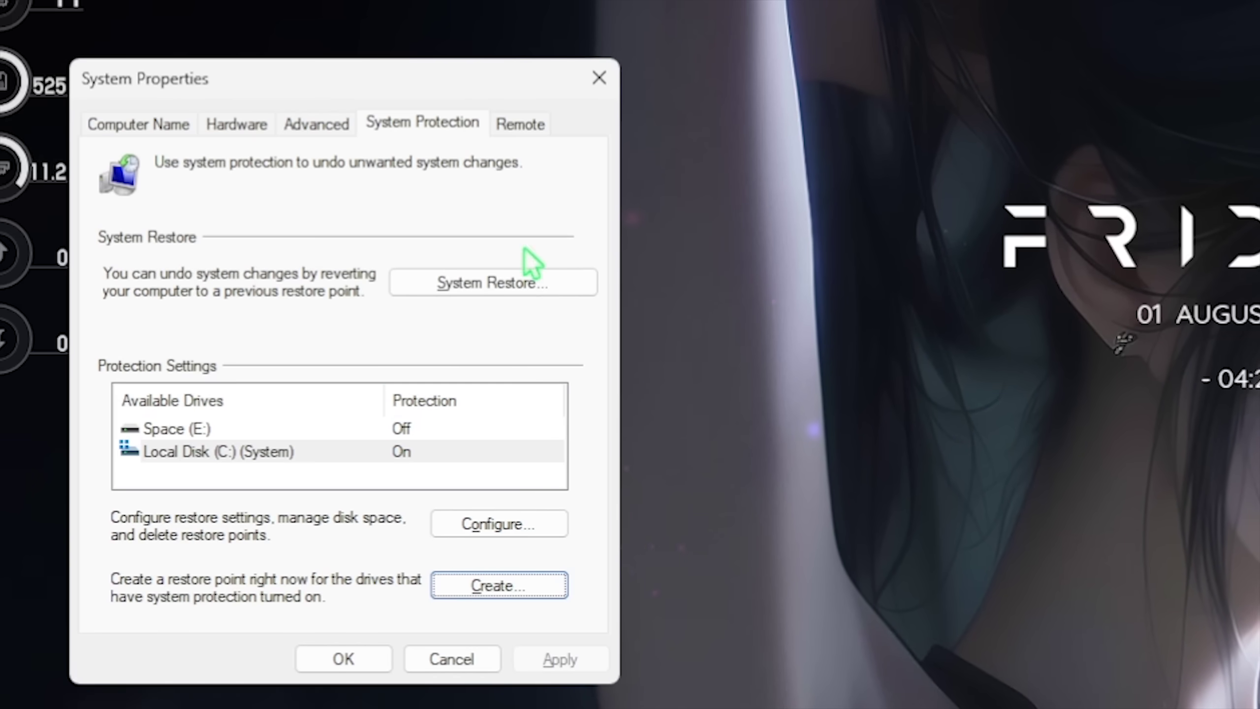
pyautogui.click(598, 78)
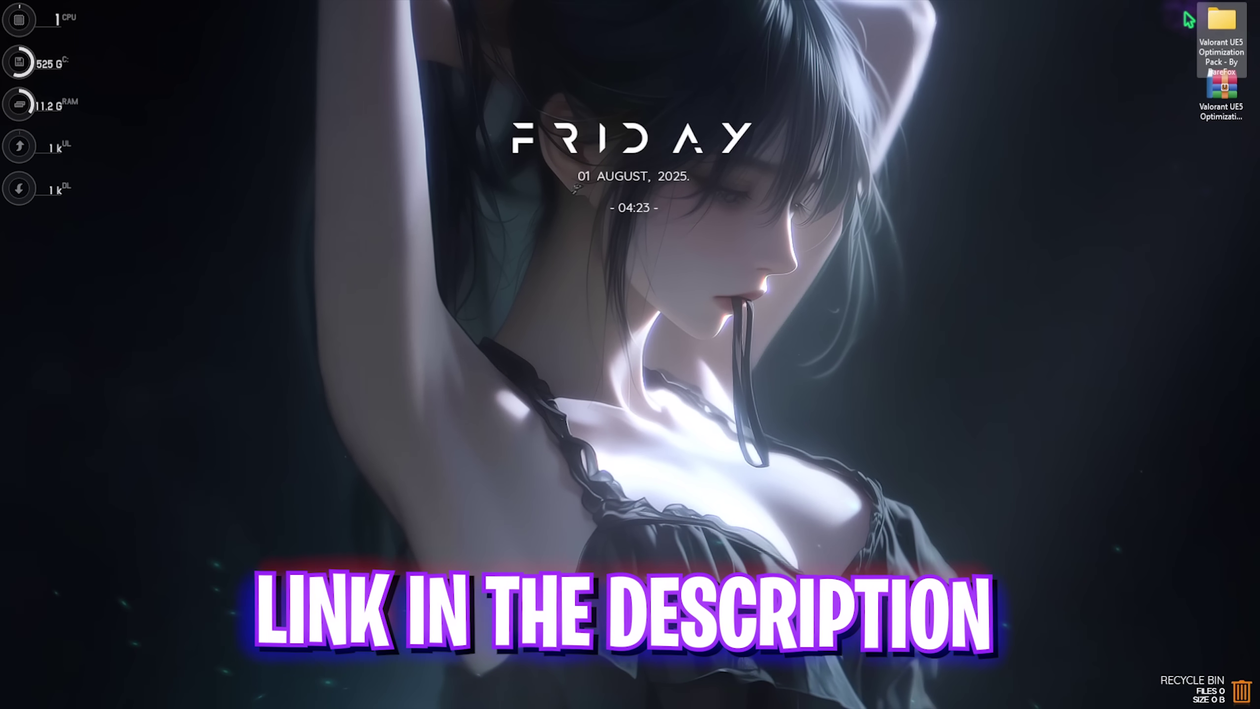
# Browse the pack's 1- CPU Priority (AMD, INTEL) and 2 - Valorant UE5 Priority folders
pyautogui.doubleClick(1219, 22)
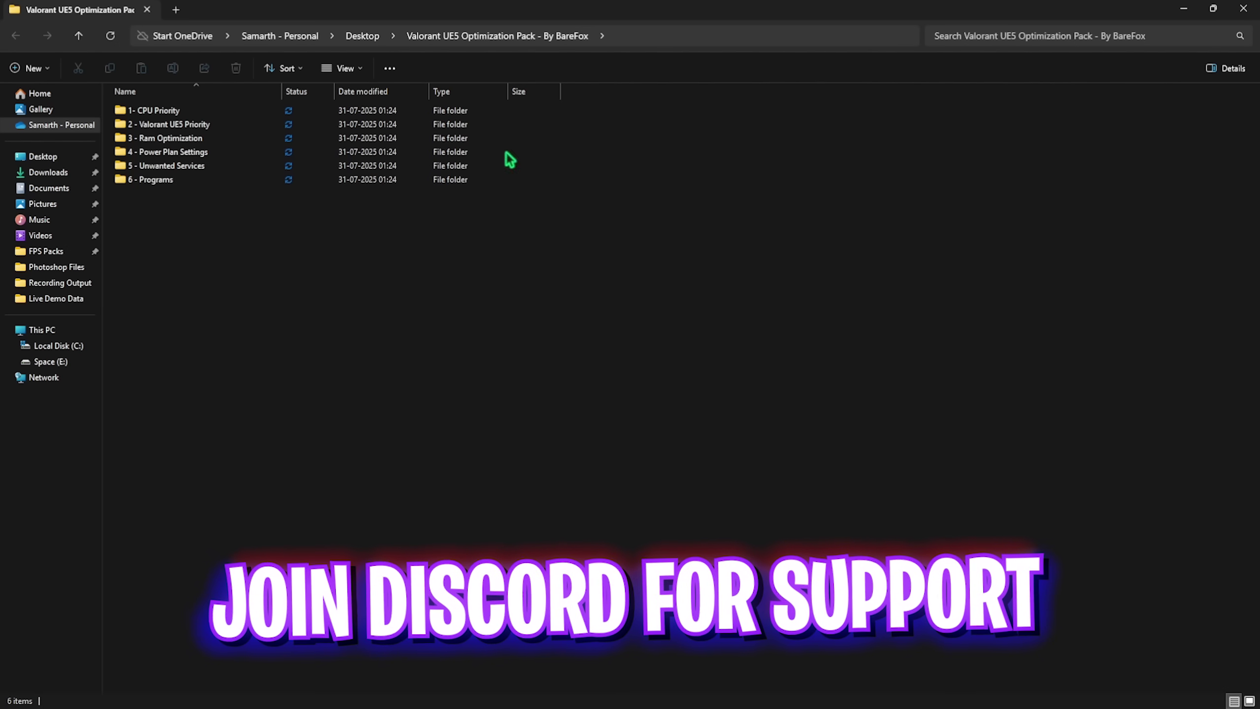
pyautogui.moveTo(236, 223)
pyautogui.mouseDown()
pyautogui.moveTo(177, 160)
pyautogui.moveTo(178, 95)
pyautogui.moveTo(202, 246)
pyautogui.mouseUp()
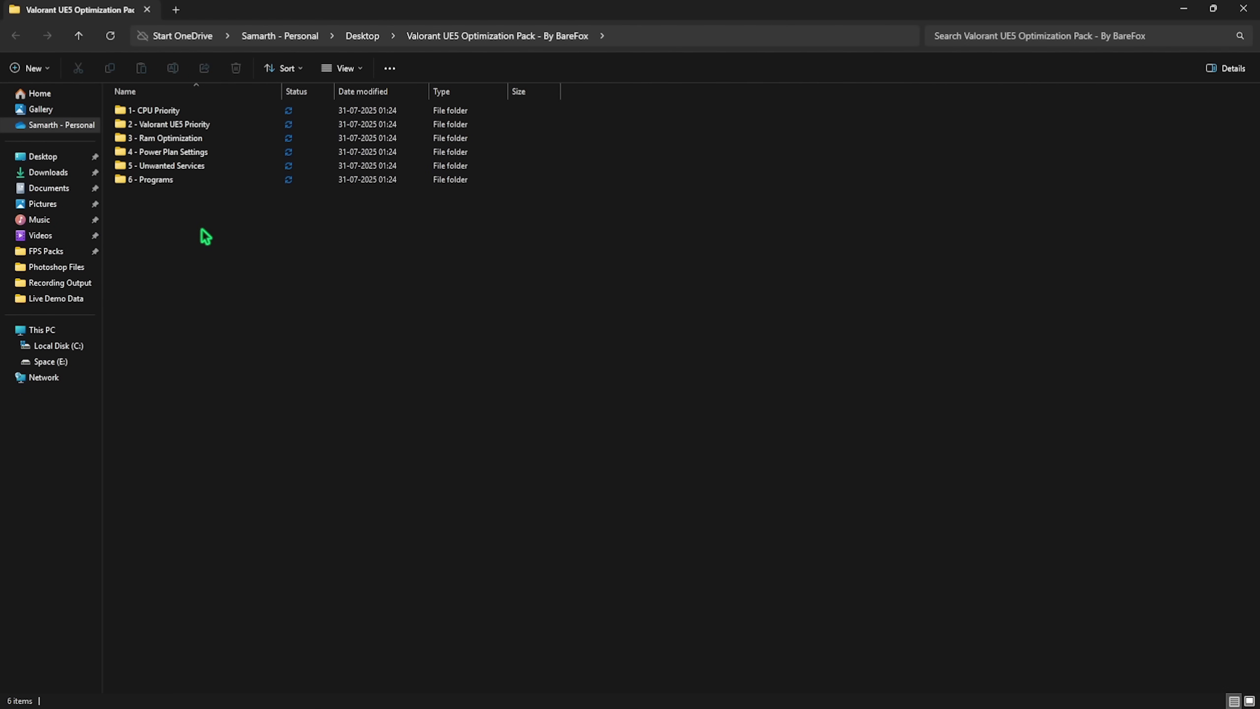
pyautogui.doubleClick(164, 110)
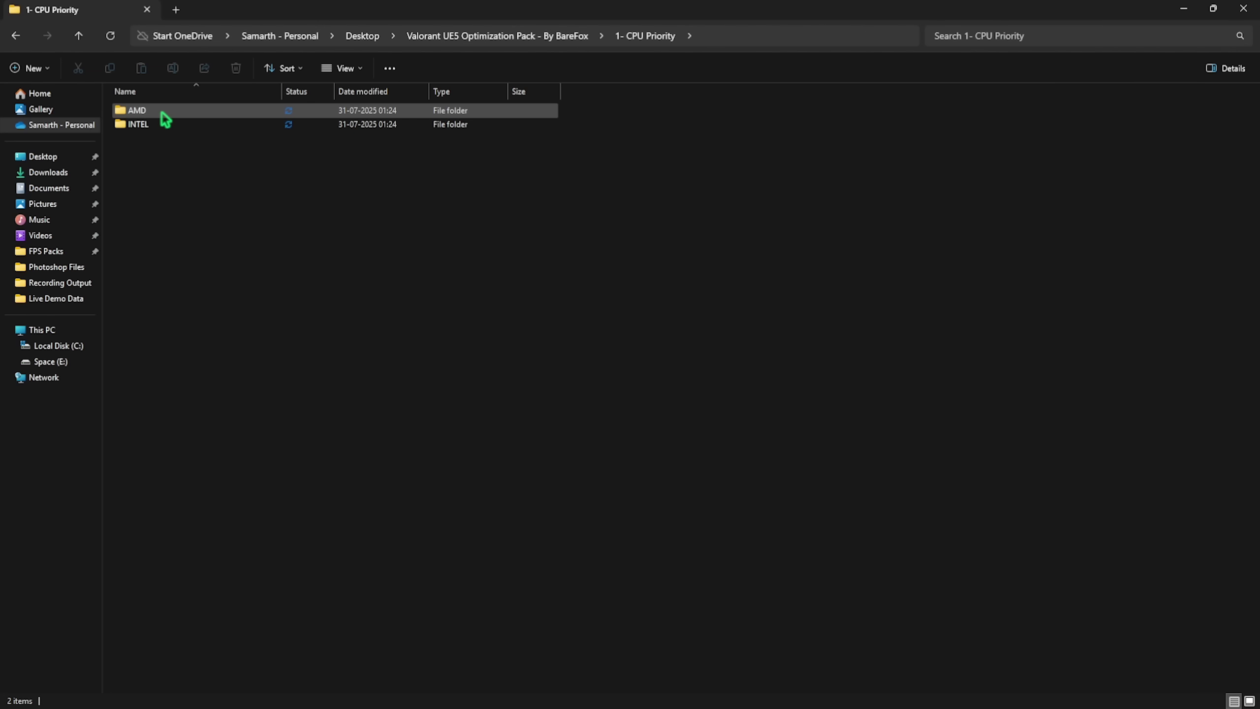
pyautogui.doubleClick(164, 111)
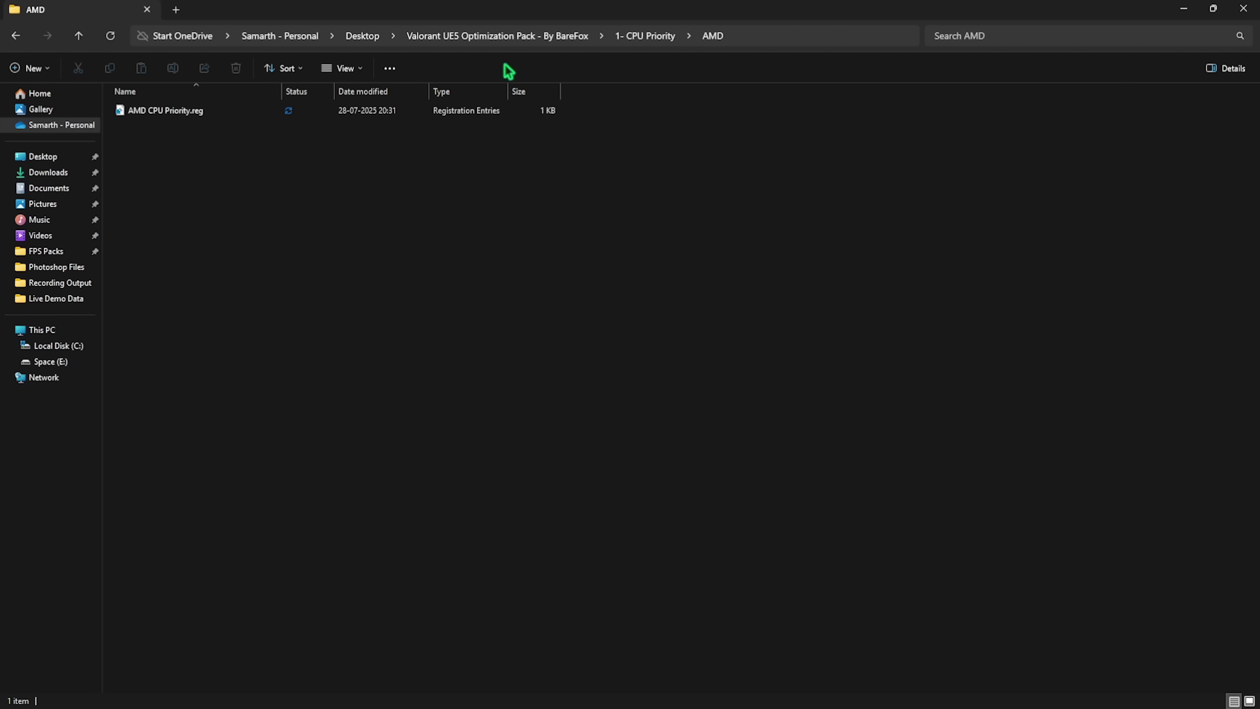
pyautogui.click(644, 37)
pyautogui.doubleClick(165, 125)
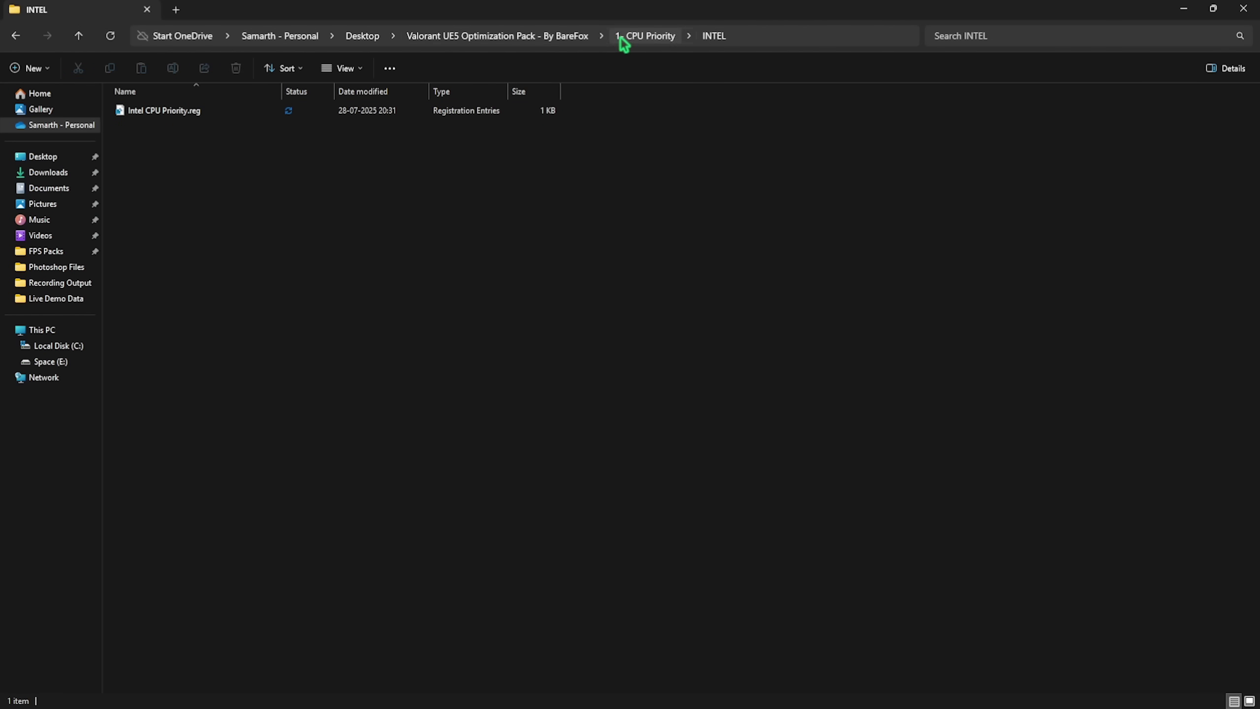
pyautogui.click(543, 37)
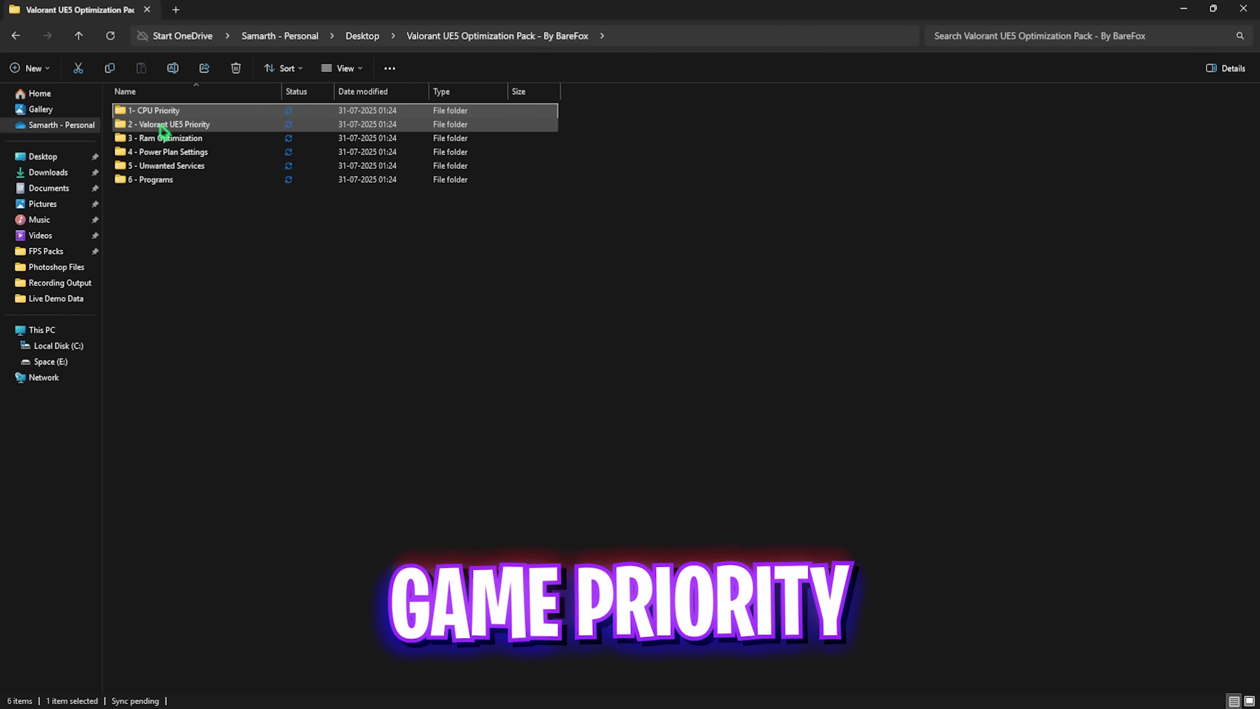
pyautogui.doubleClick(197, 128)
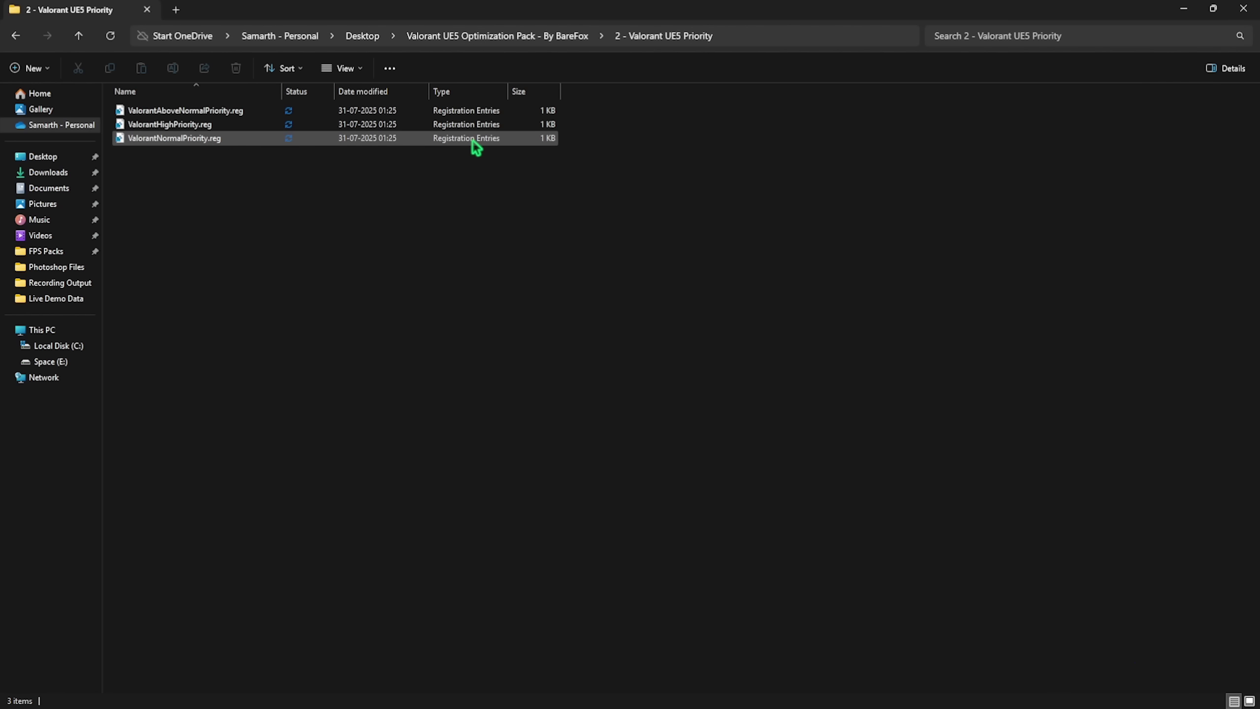
pyautogui.click(506, 38)
pyautogui.click(169, 141)
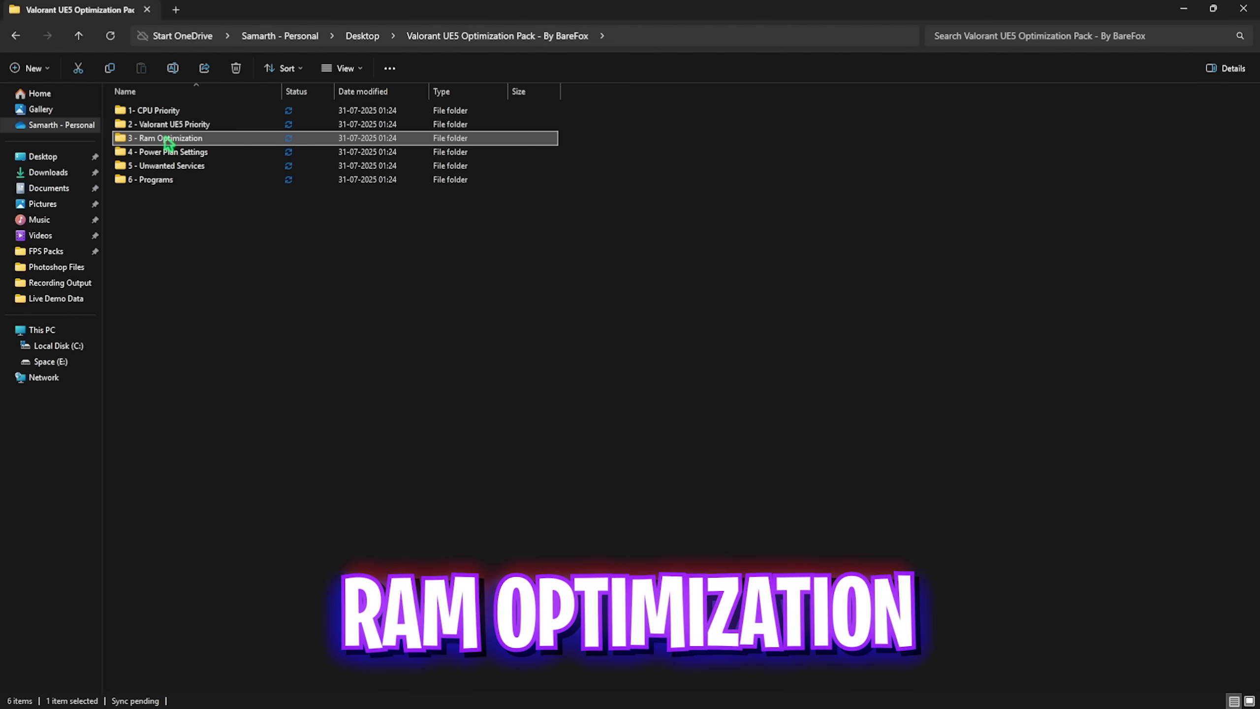
pyautogui.doubleClick(168, 138)
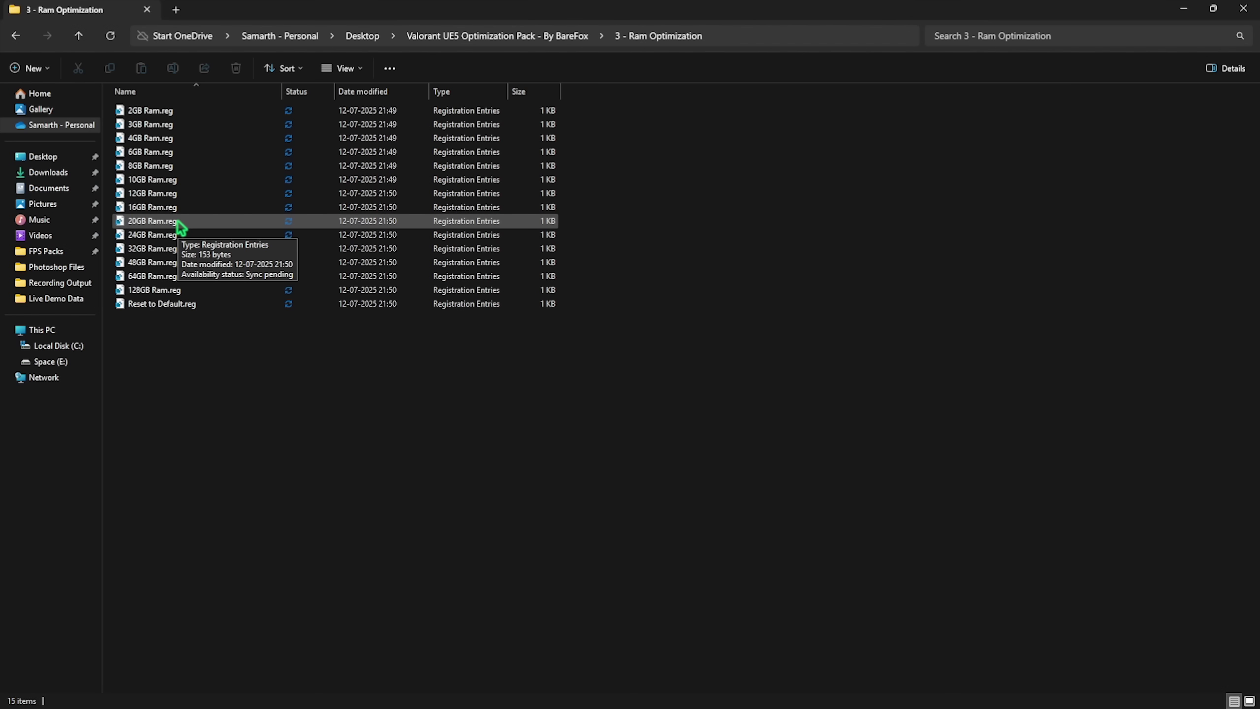
pyautogui.click(163, 248)
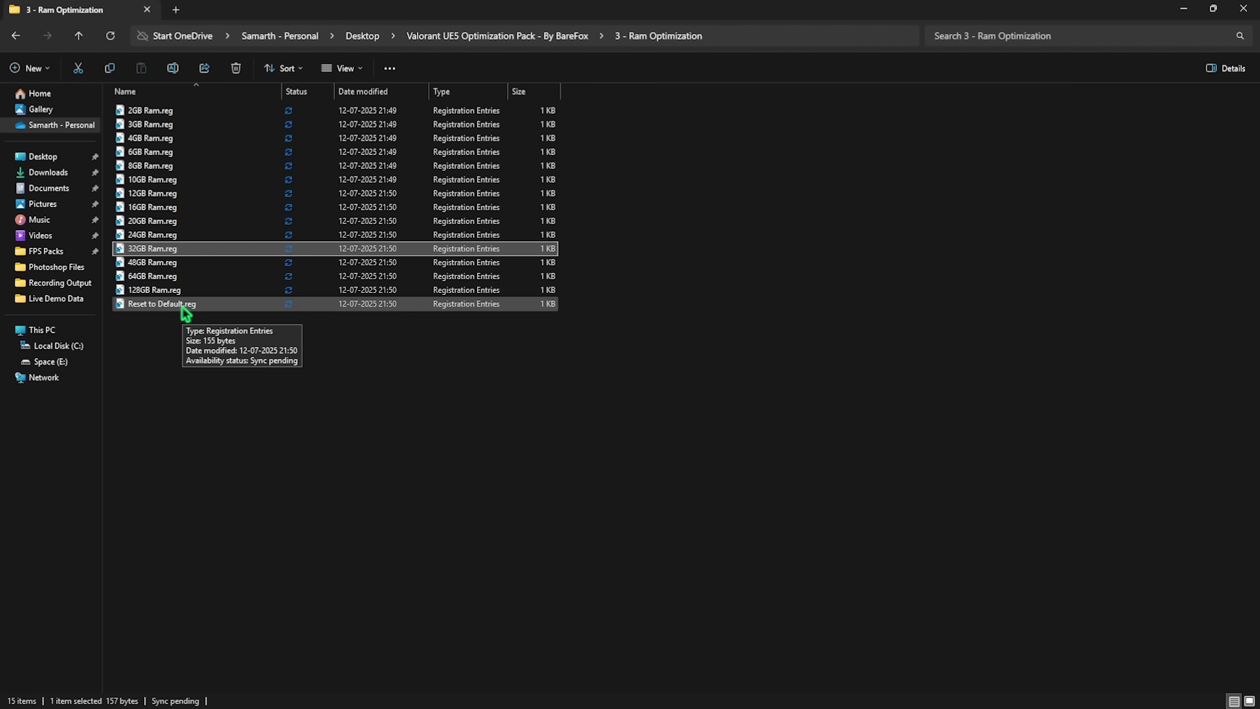
pyautogui.click(498, 36)
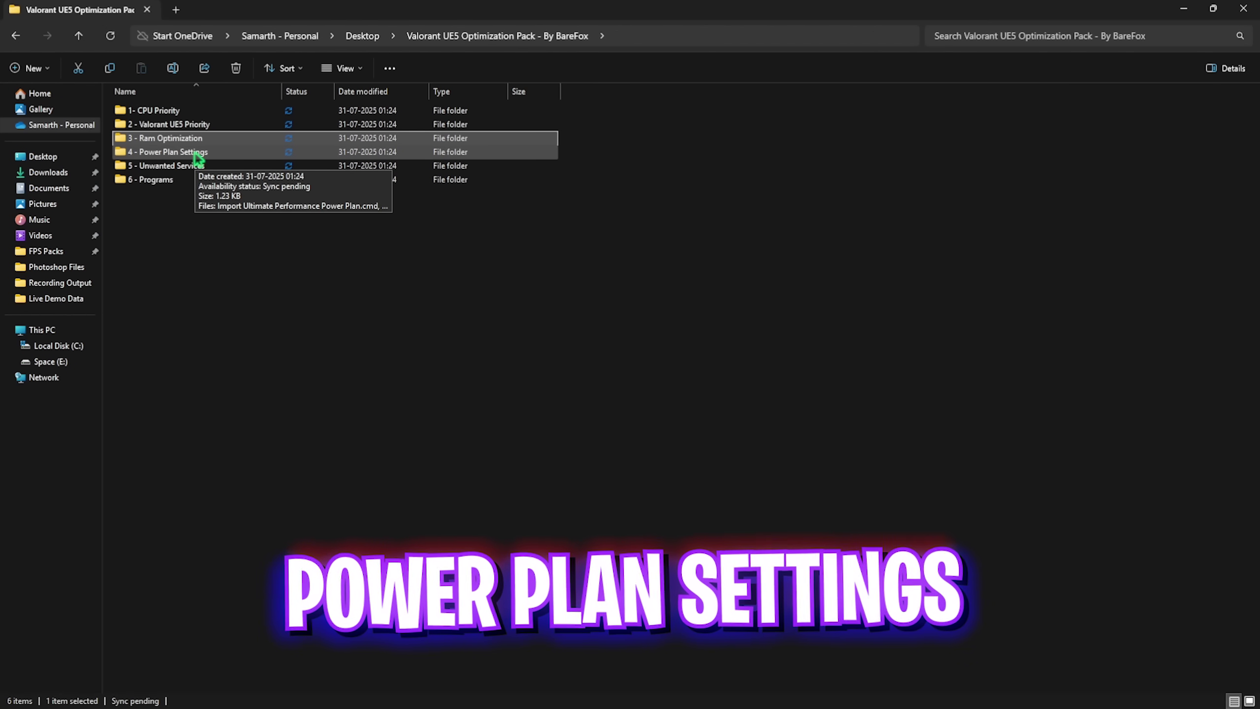
# Open 4 - Power Plan Settings' Power Plans shortcut and confirm Ultimate Performance is selected
pyautogui.doubleClick(197, 153)
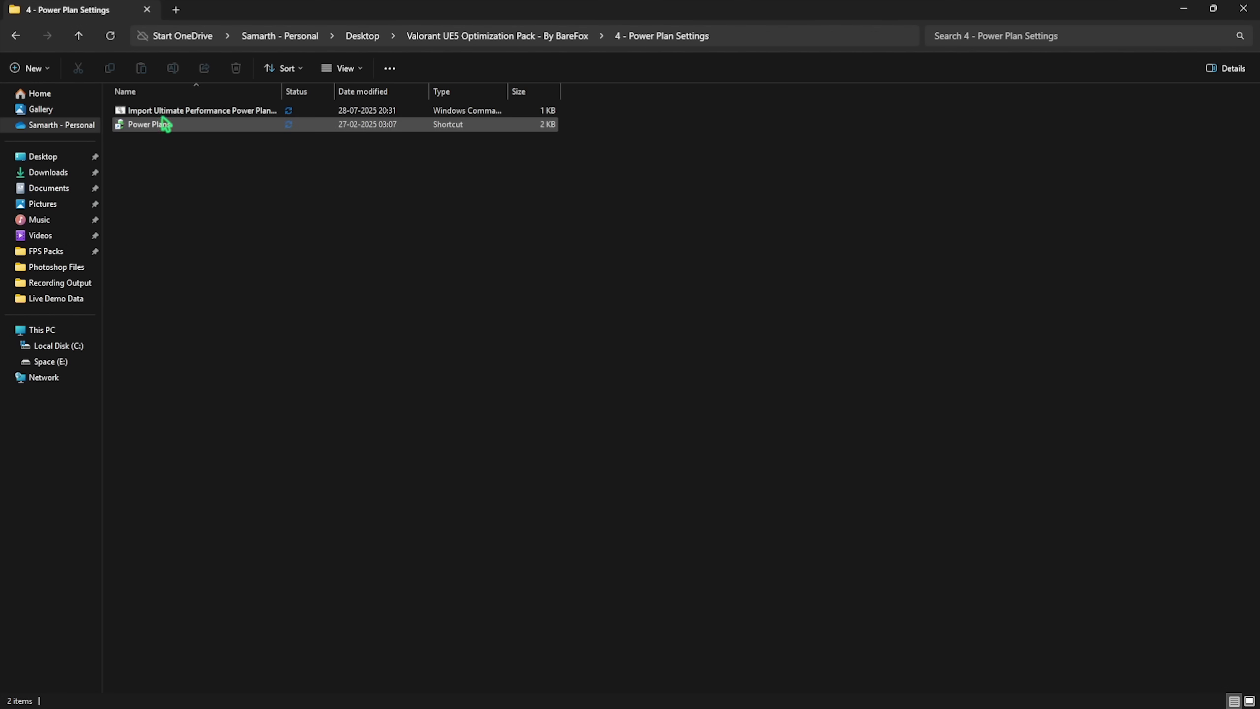
pyautogui.click(176, 112)
pyautogui.rightClick(179, 110)
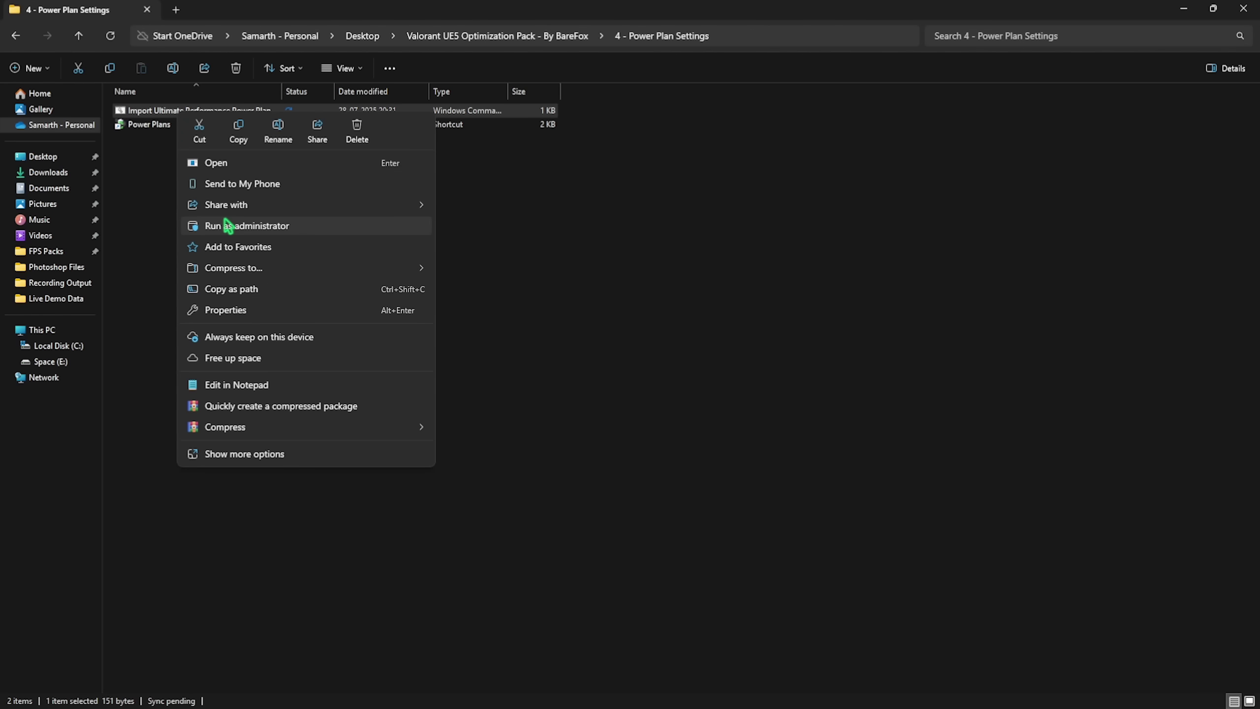
pyautogui.click(159, 198)
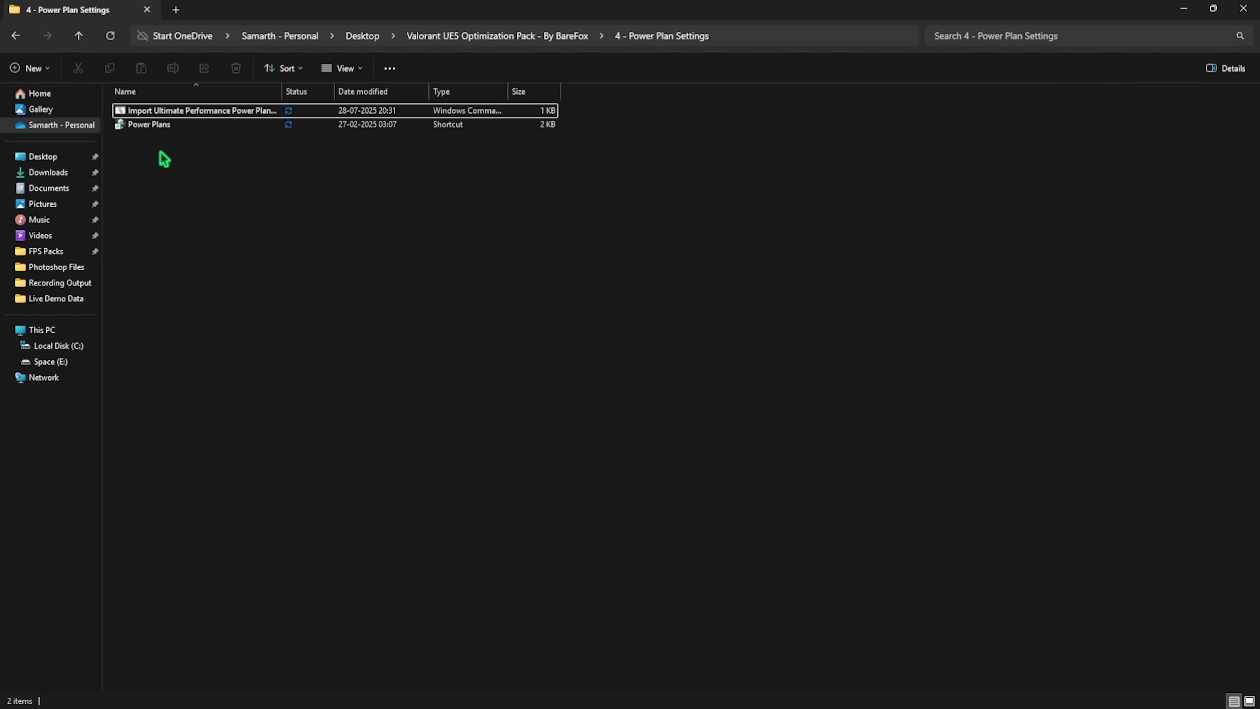
pyautogui.doubleClick(156, 125)
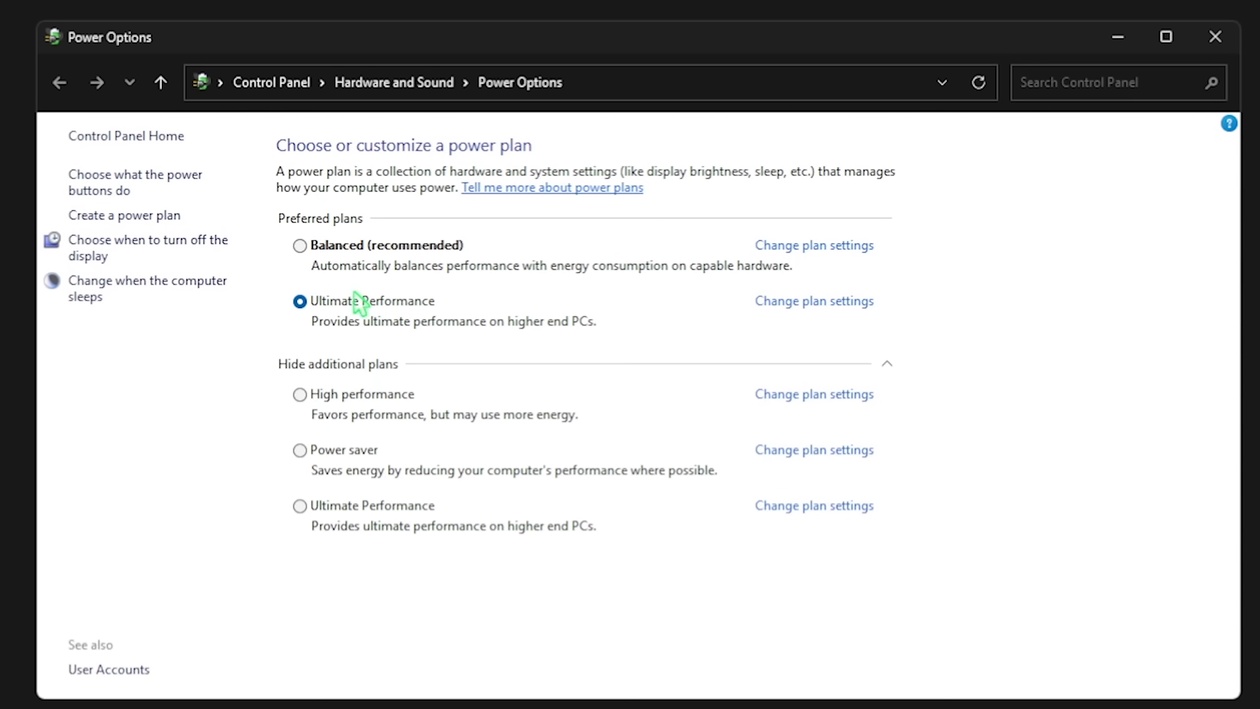
pyautogui.click(453, 361)
pyautogui.click(342, 370)
# Close Power Options and select the Bluetooth and Printer service .reg files in 5 - Unwanted Services
pyautogui.click(1213, 36)
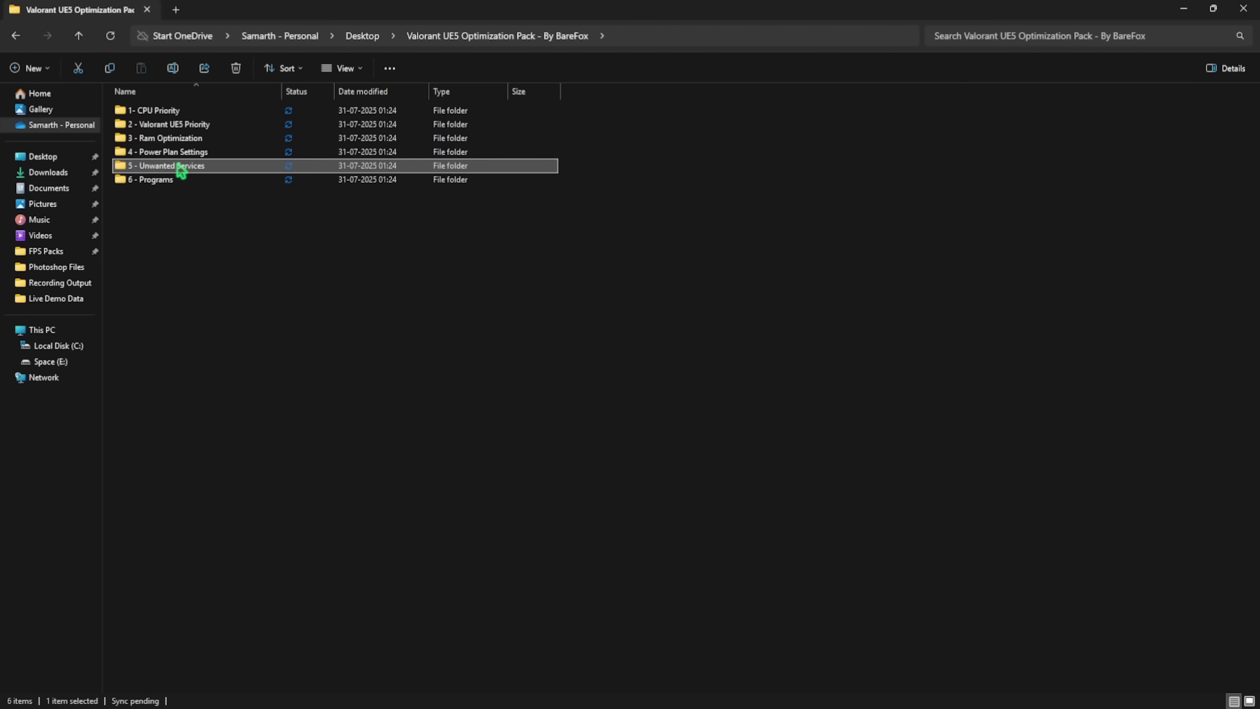
pyautogui.doubleClick(182, 169)
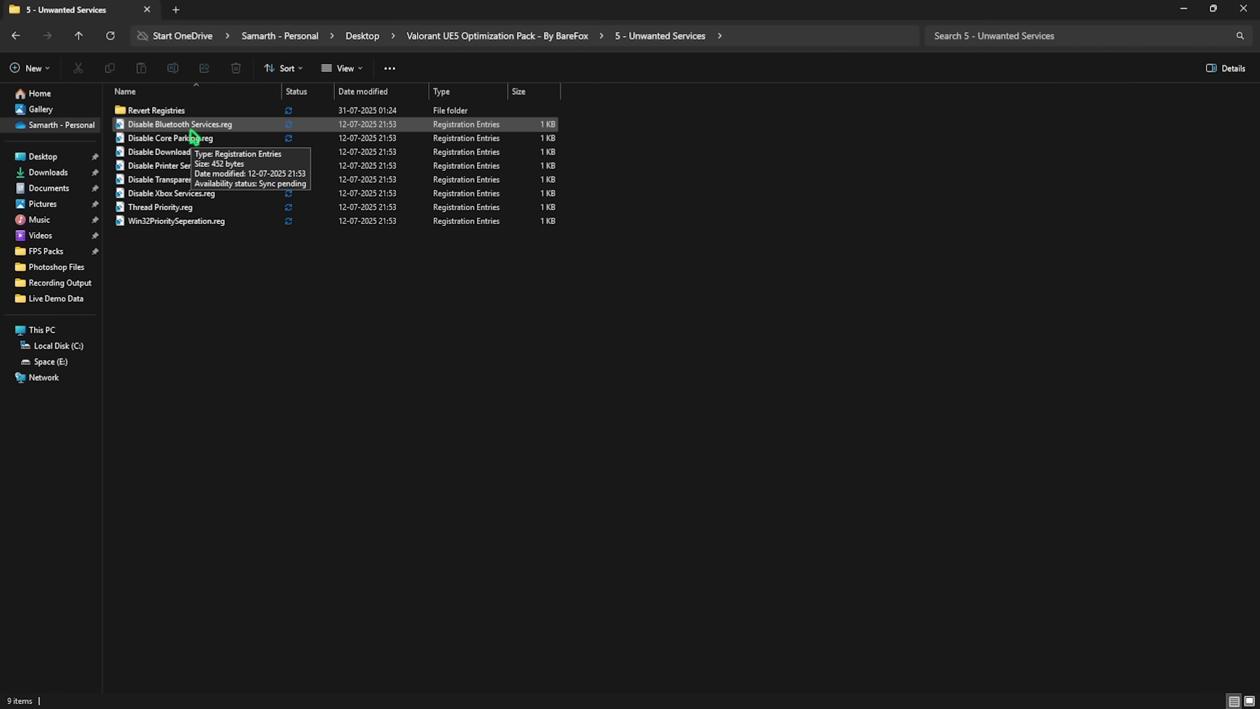
pyautogui.click(179, 126)
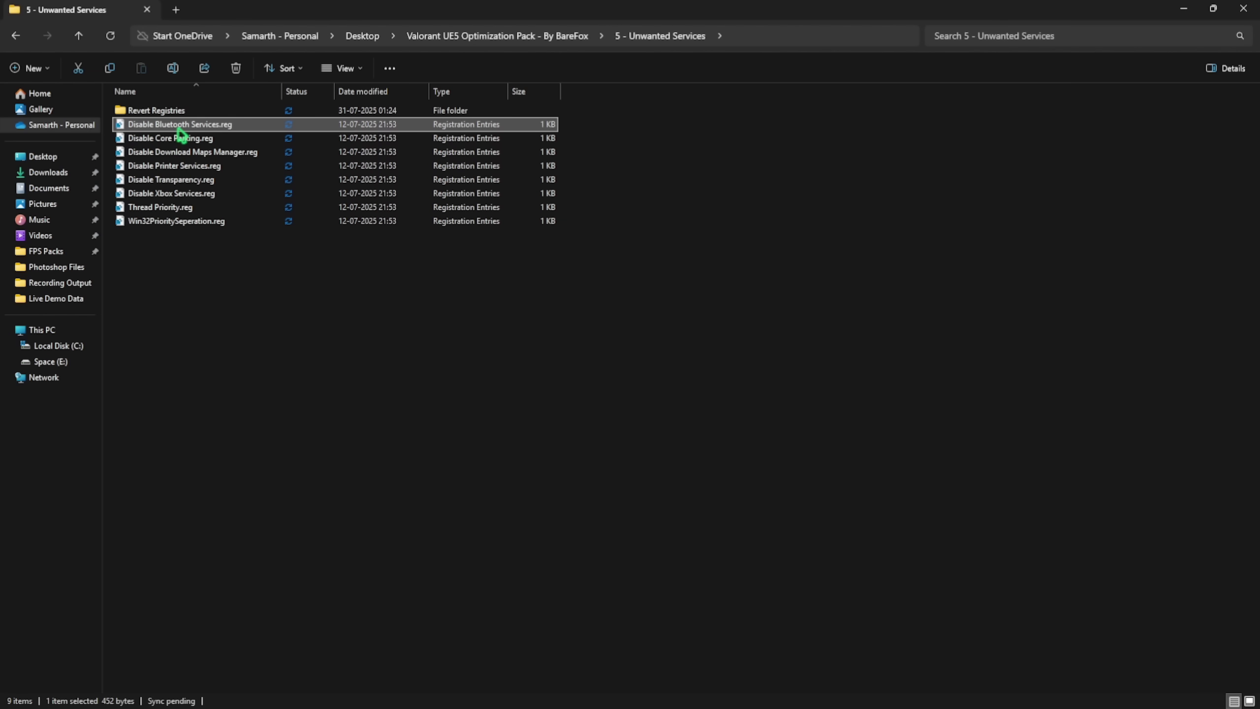
pyautogui.keyDown('ctrl'); pyautogui.click(179, 167); pyautogui.keyUp('ctrl')
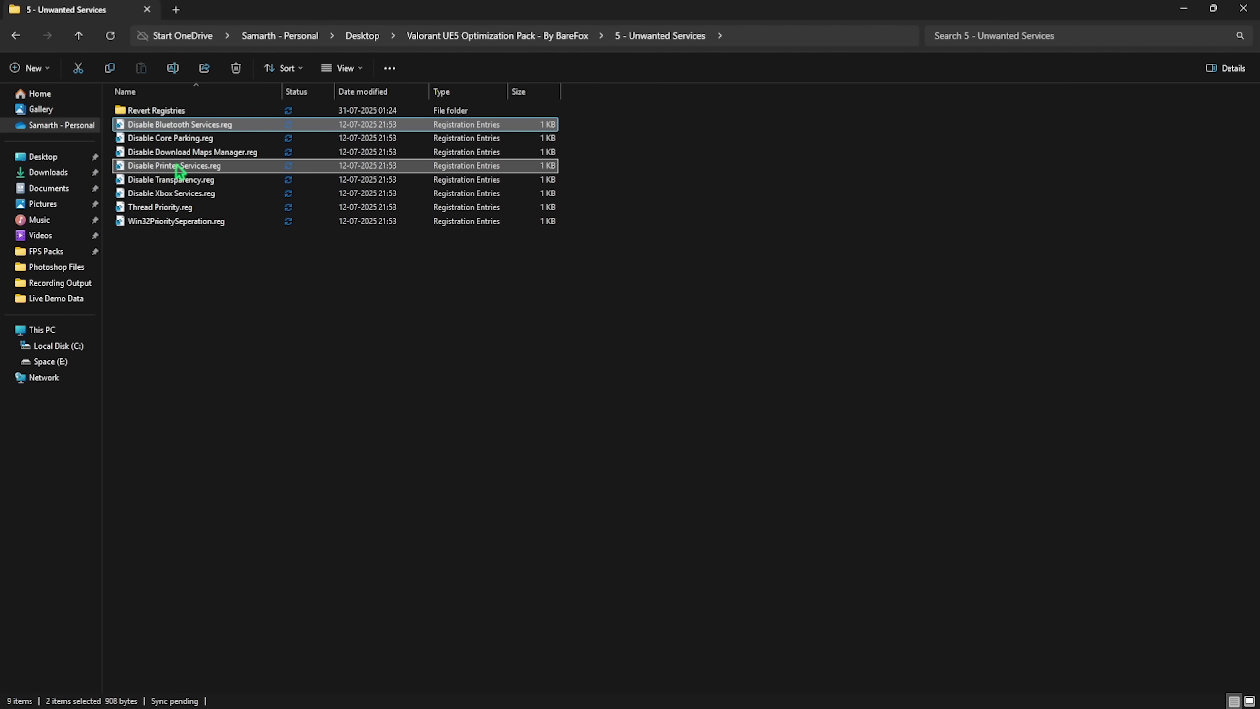
# Look into Revert Registries, then return to the pack and select 6 - Programs
pyautogui.doubleClick(167, 112)
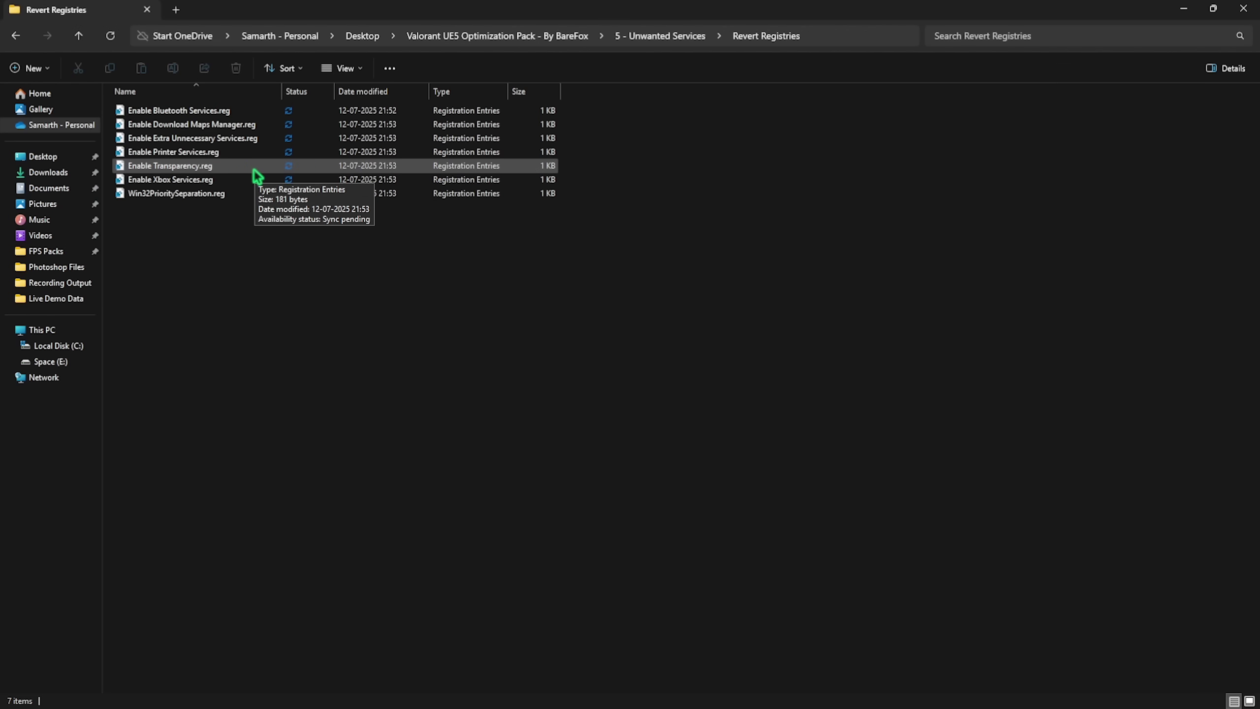
pyautogui.click(497, 37)
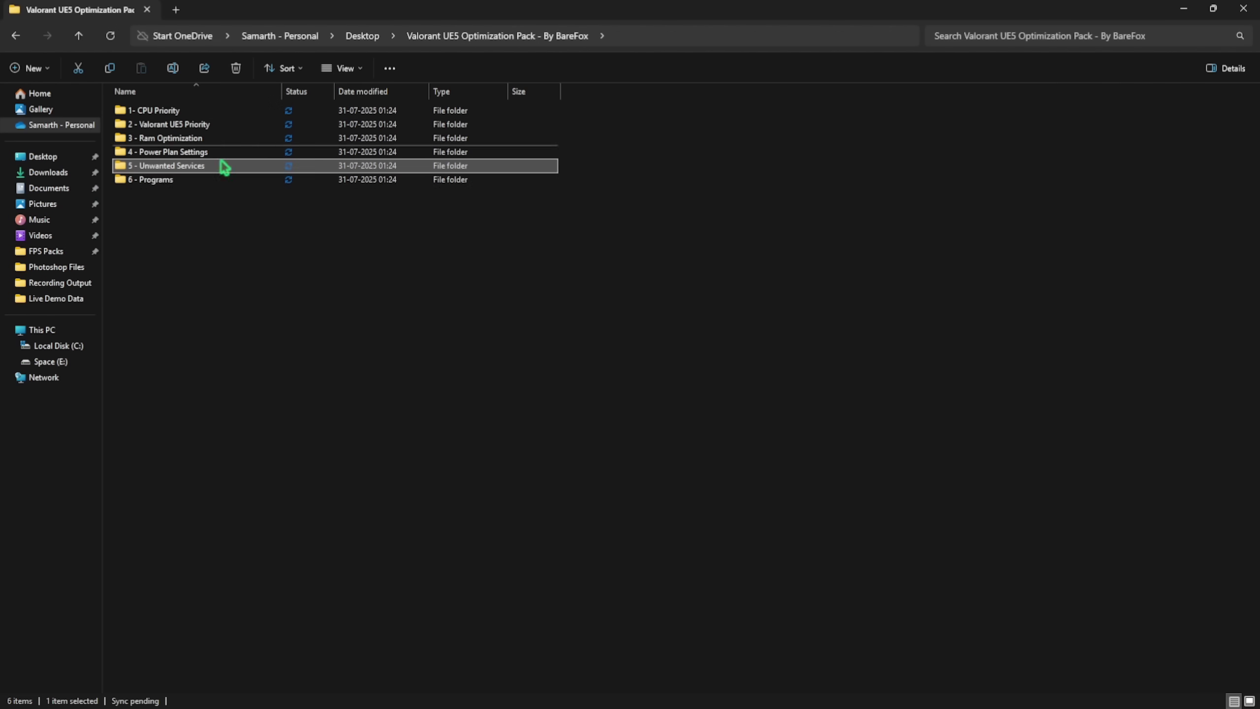
pyautogui.click(198, 182)
# Run 'Clean Temporary Files.bat' from 6 - Programs as administrator to delete all temporary files
pyautogui.doubleClick(196, 180)
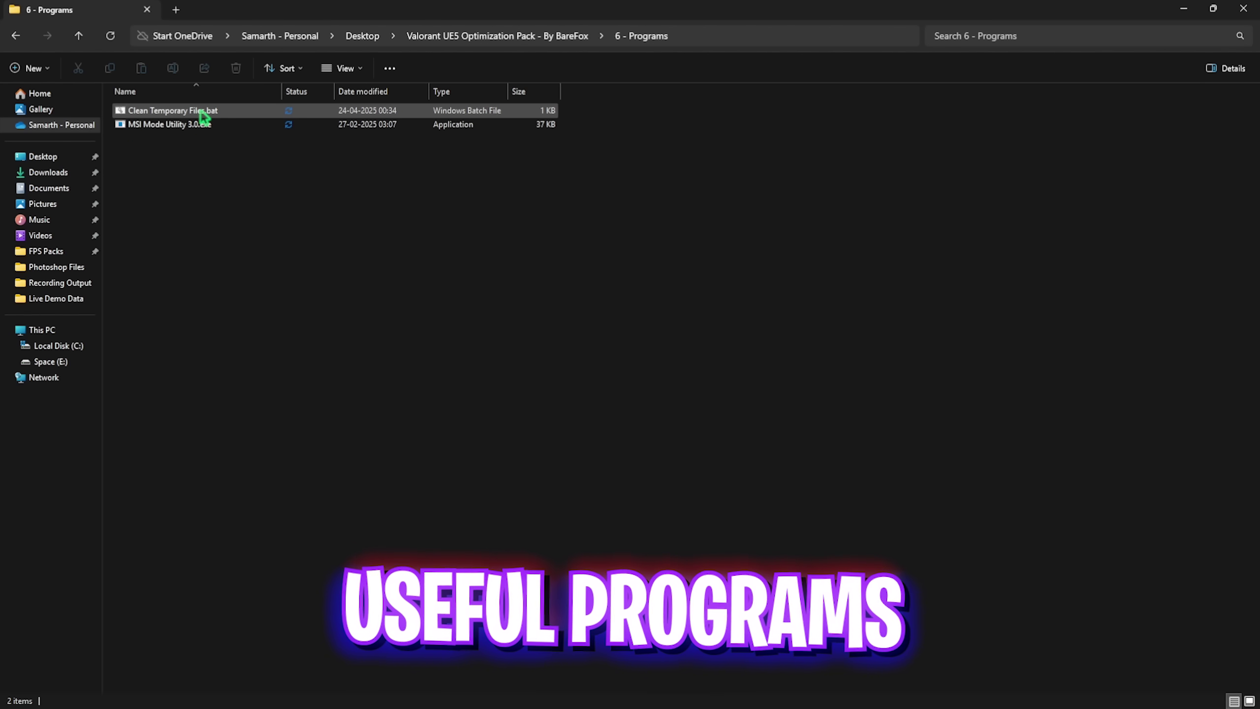
pyautogui.rightClick(202, 113)
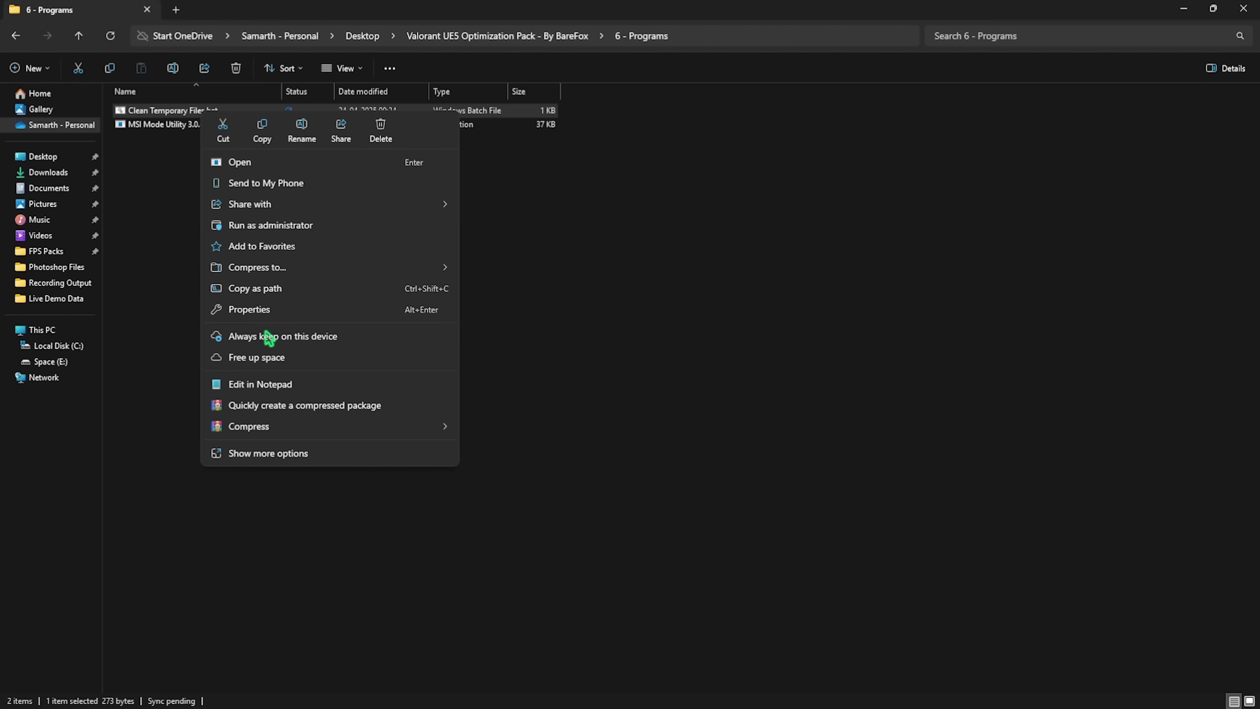
pyautogui.click(278, 225)
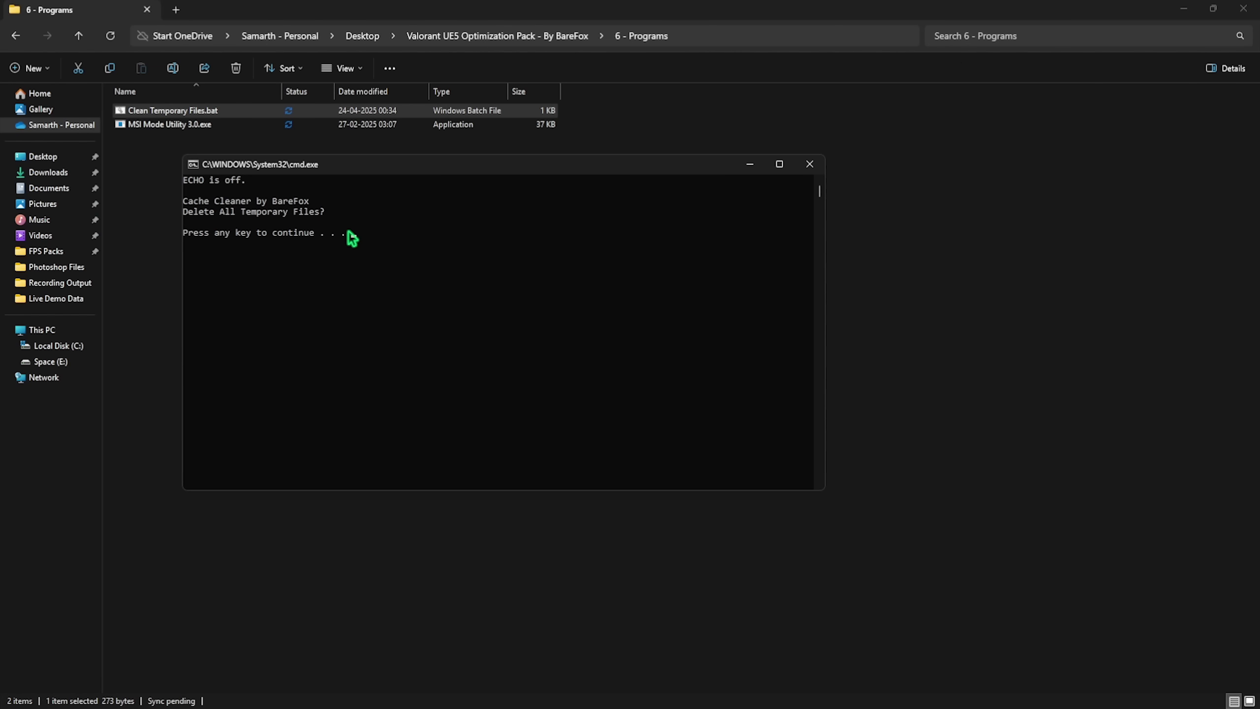
pyautogui.press('Return')
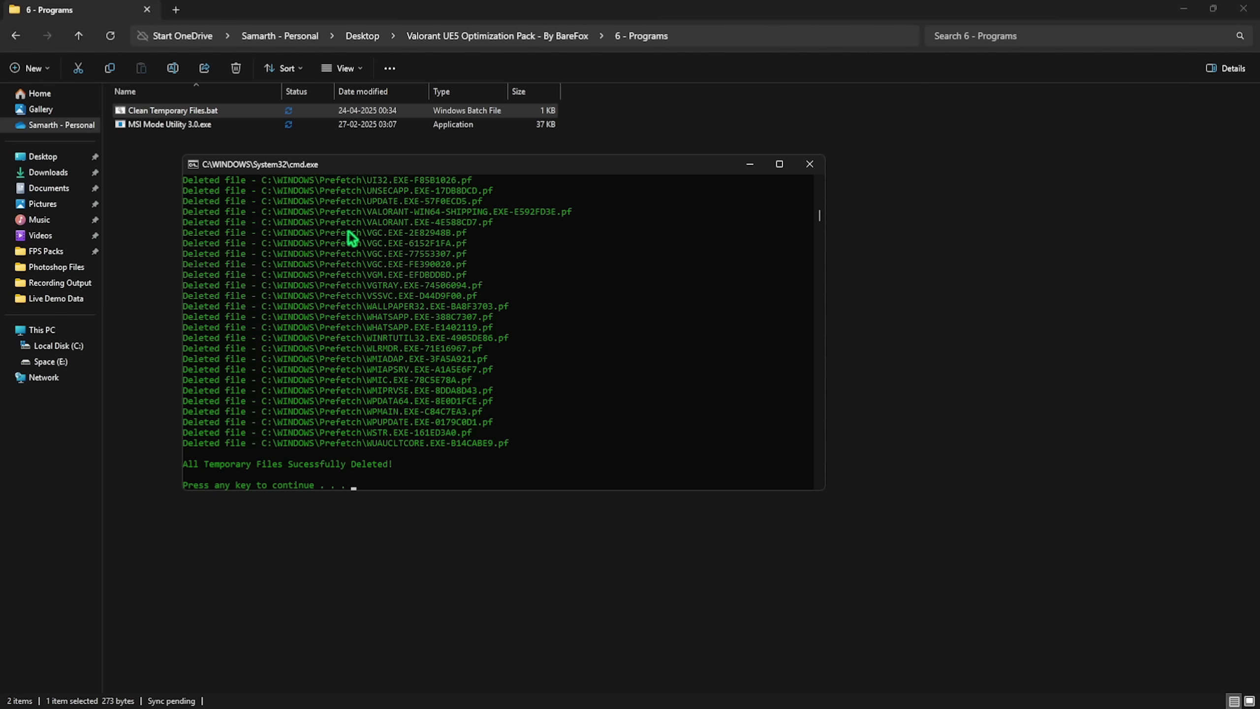
pyautogui.click(823, 167)
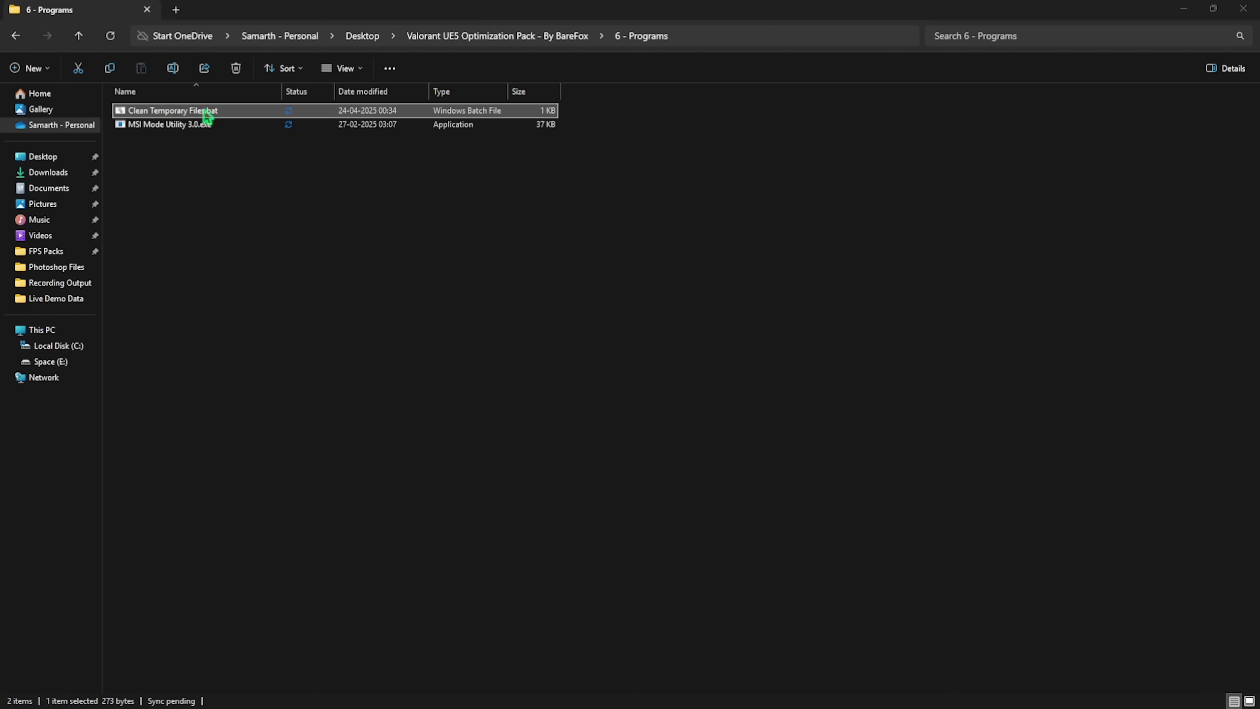
pyautogui.click(160, 123)
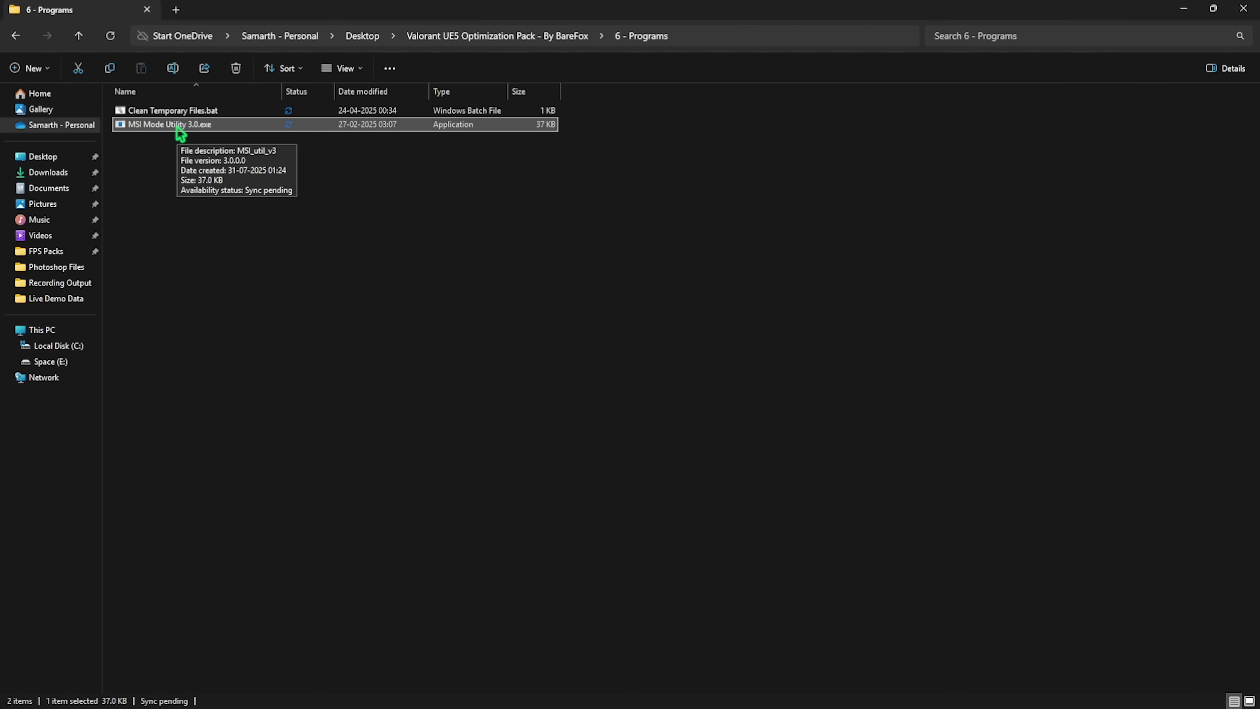
# Run MSI Mode Utility 3.0 as administrator, check the RX 6600 XT, then close it and Explorer
pyautogui.rightClick(181, 133)
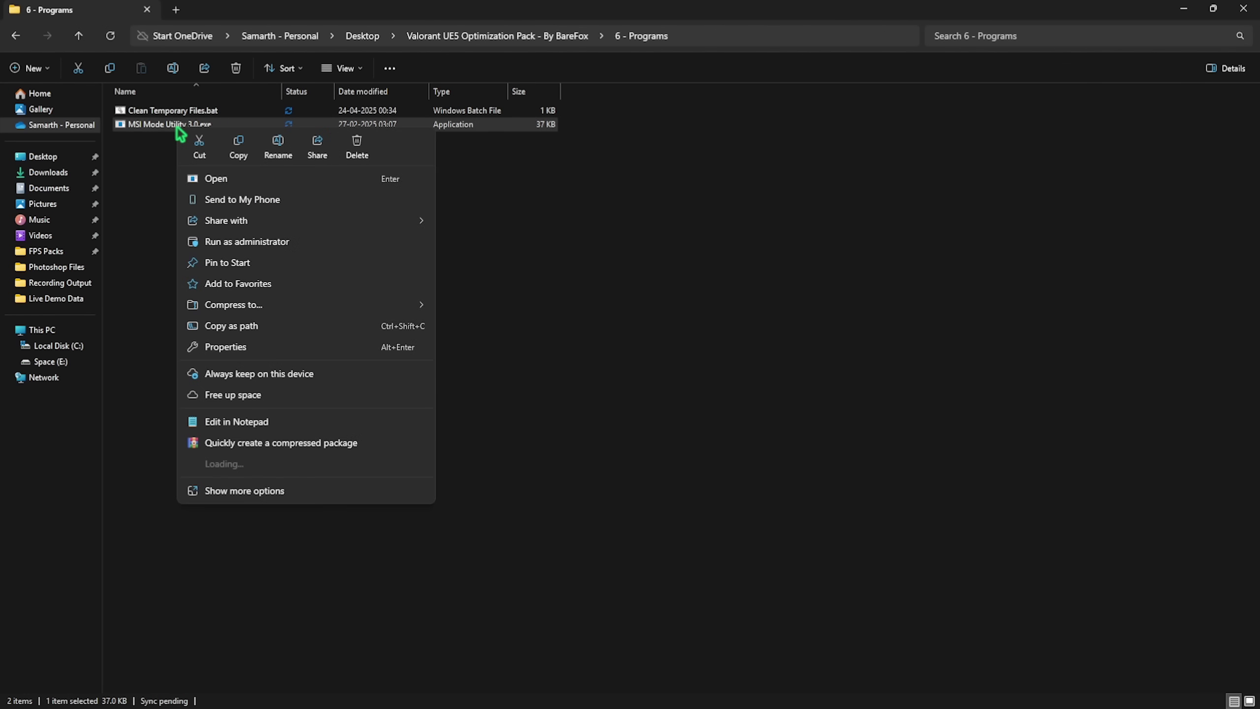
pyautogui.click(253, 241)
pyautogui.click(77, 66)
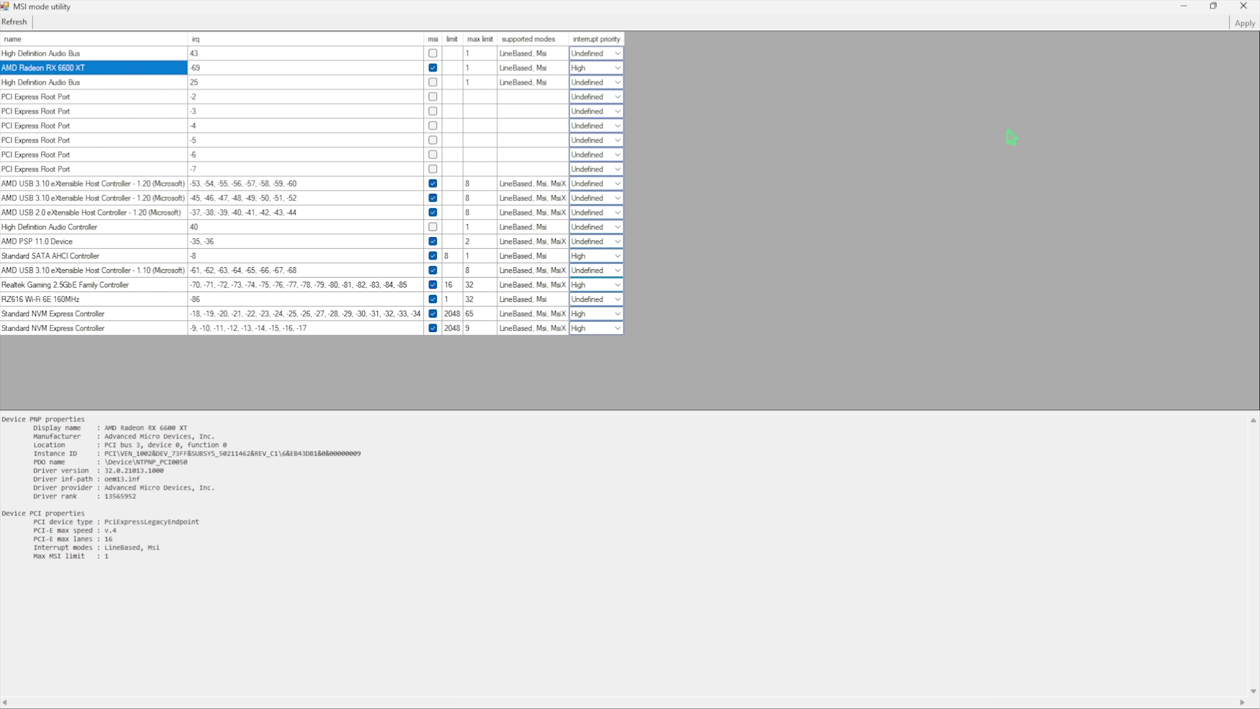
pyautogui.click(1245, 7)
pyautogui.click(1244, 7)
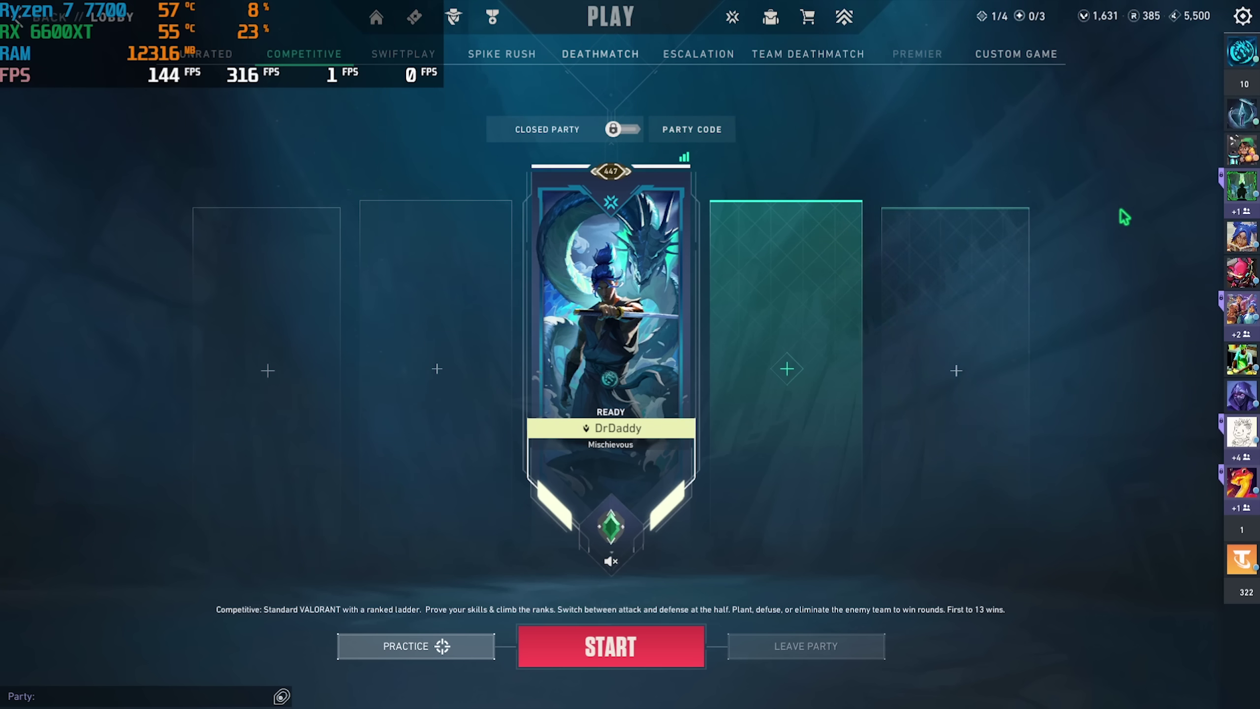
# In Valorant's video settings, turn off the battery, menu and background FPS limits
pyautogui.click(1243, 16)
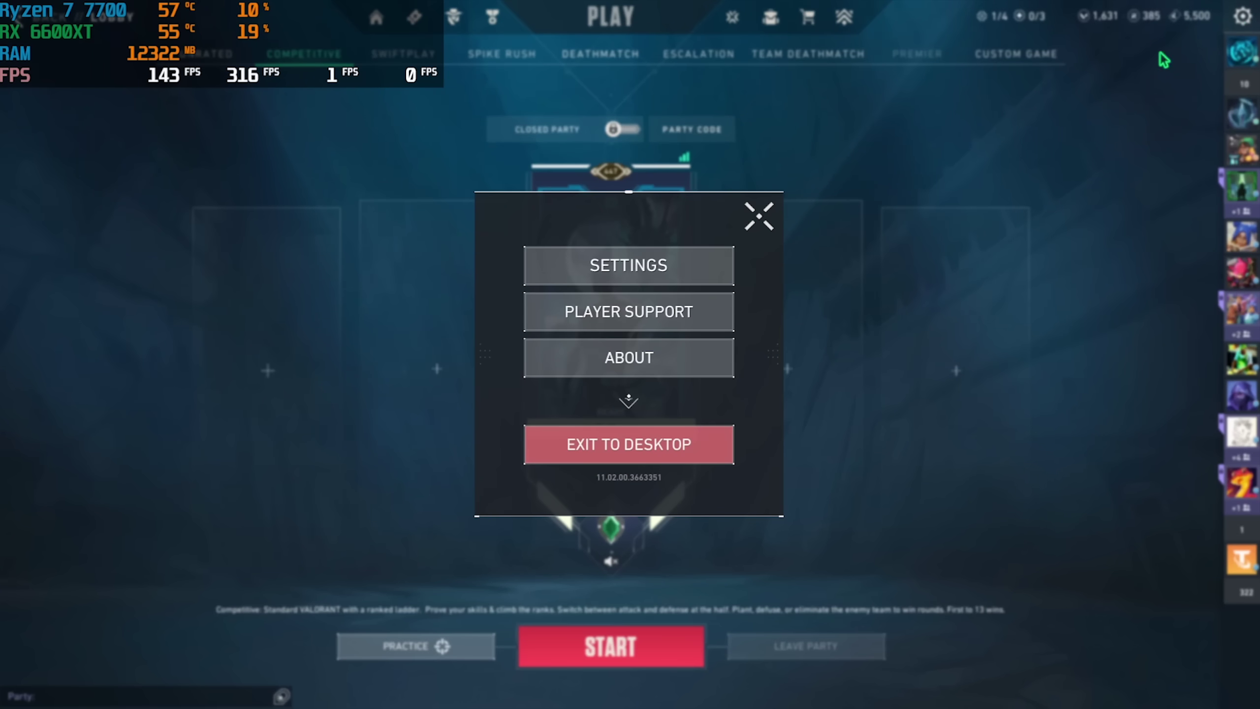
pyautogui.click(718, 277)
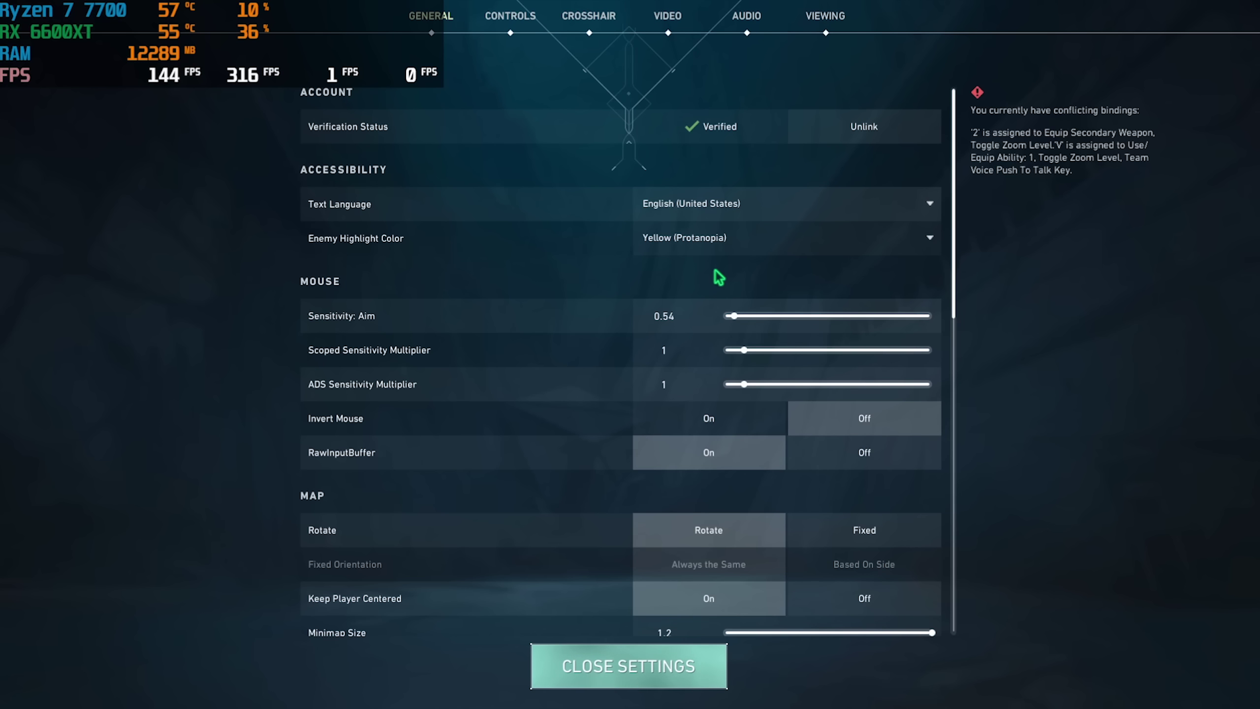
pyautogui.click(667, 15)
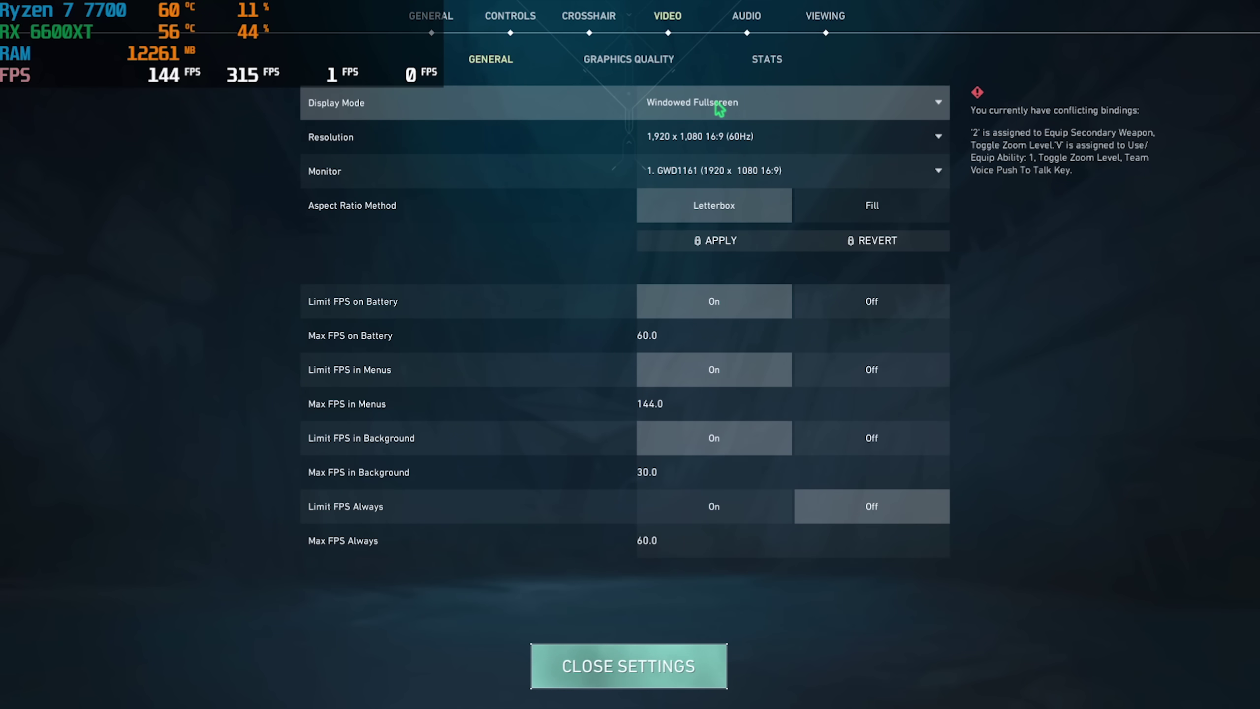
pyautogui.click(844, 298)
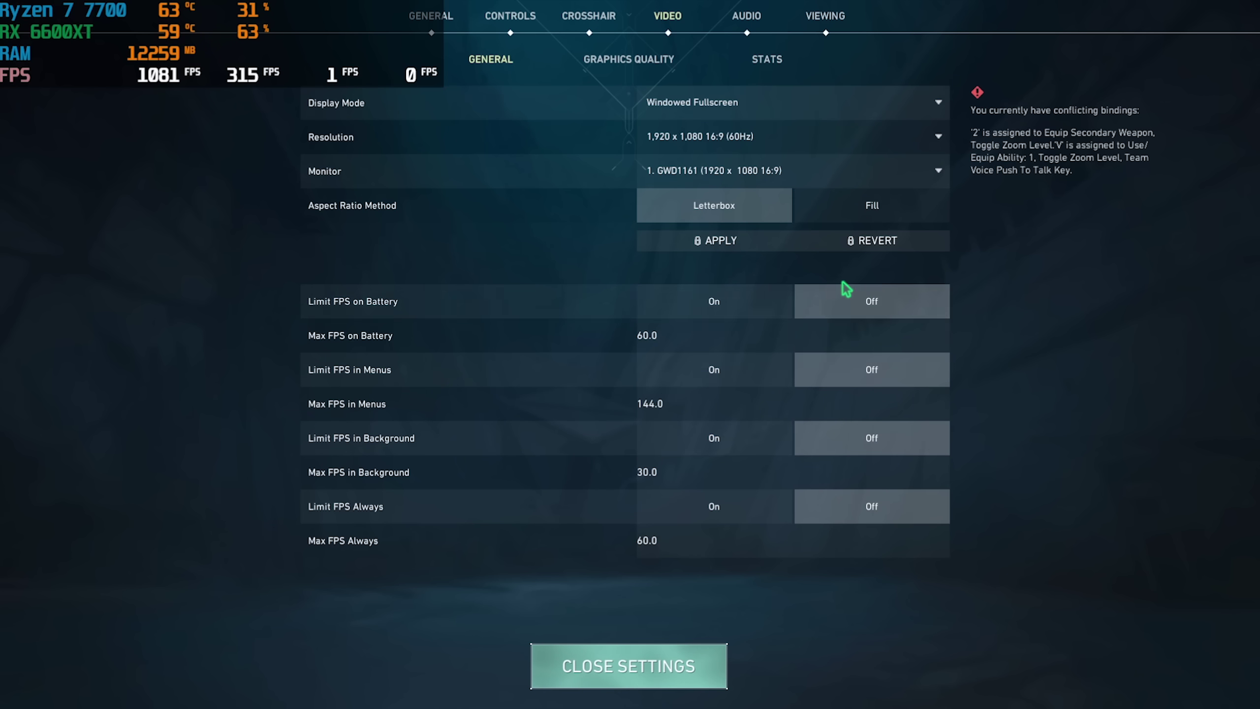
pyautogui.click(867, 377)
pyautogui.click(852, 439)
# Set Material, Texture, Detail and UI Quality to Low
pyautogui.click(650, 60)
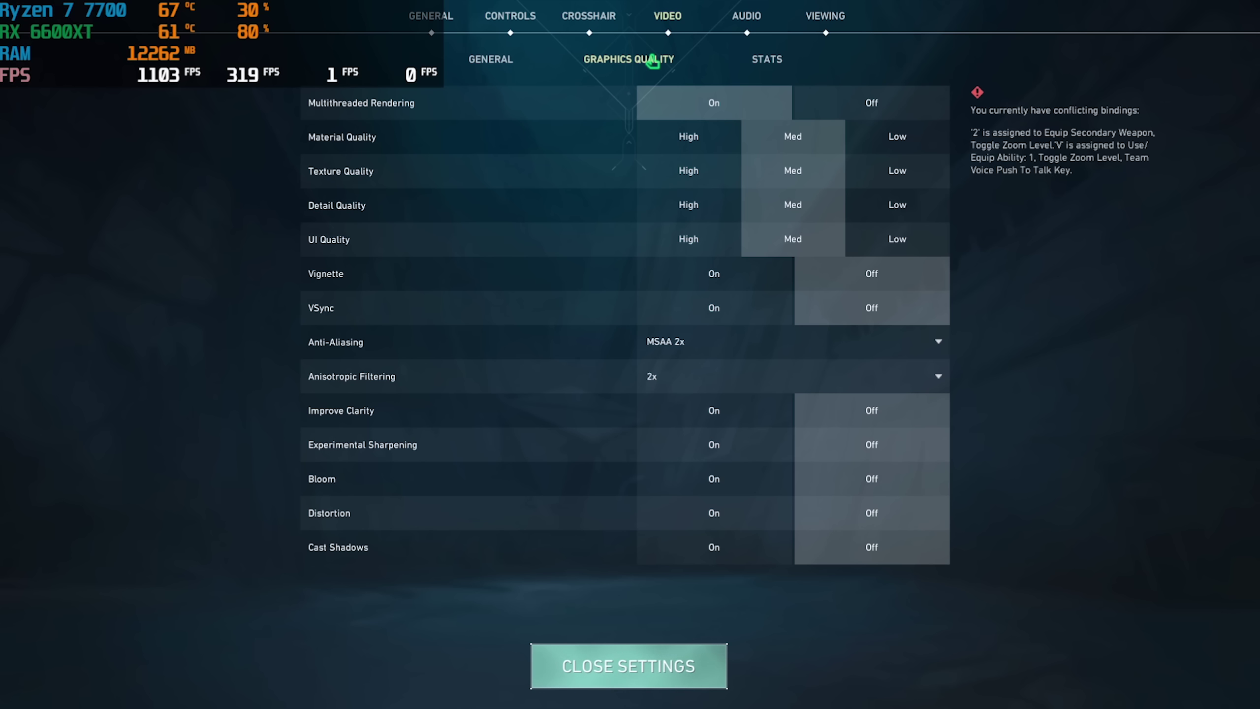
pyautogui.click(860, 139)
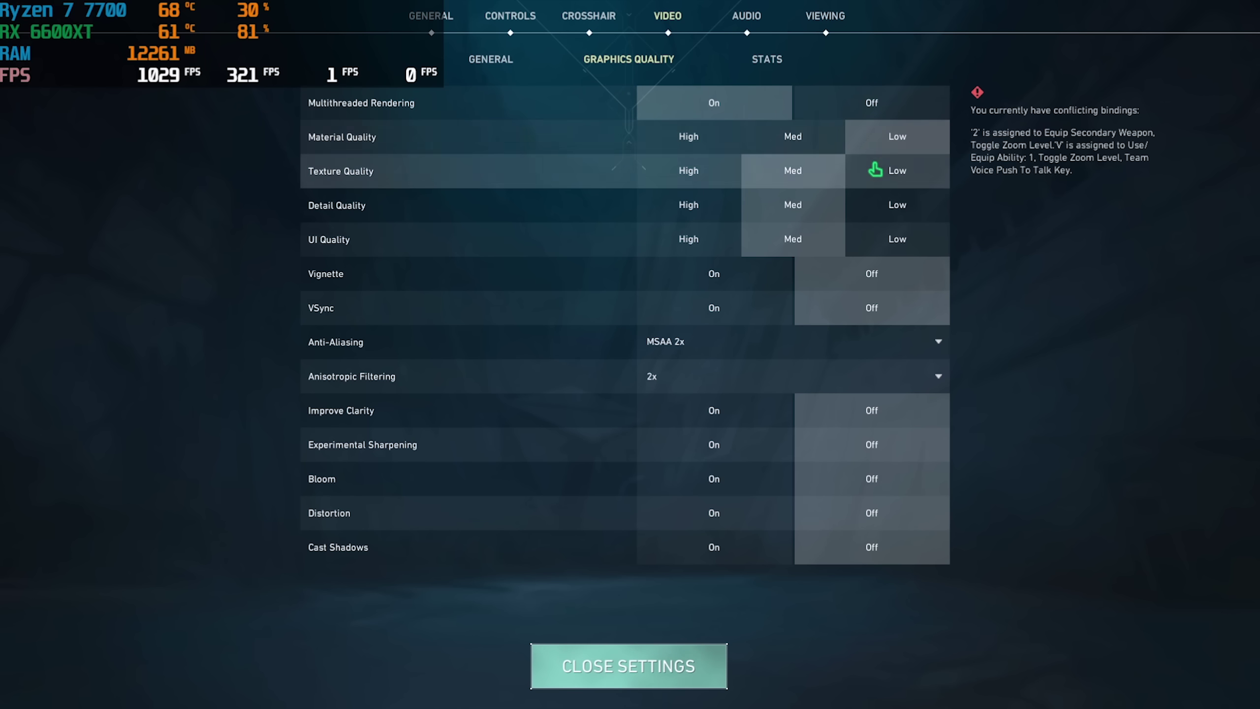
pyautogui.click(881, 171)
pyautogui.click(881, 204)
pyautogui.click(882, 228)
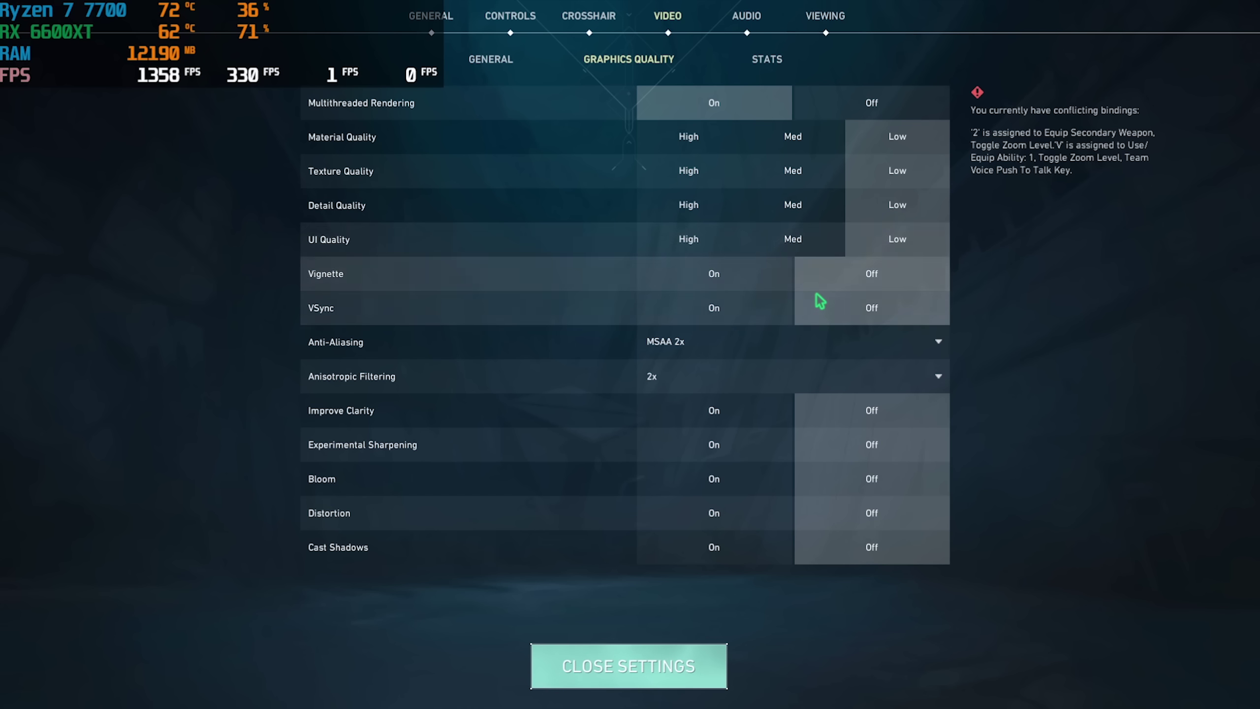
# Set Anti-Aliasing to None, Anisotropic Filtering to 4x, Improve Clarity off, and return to the lobby
pyautogui.click(834, 345)
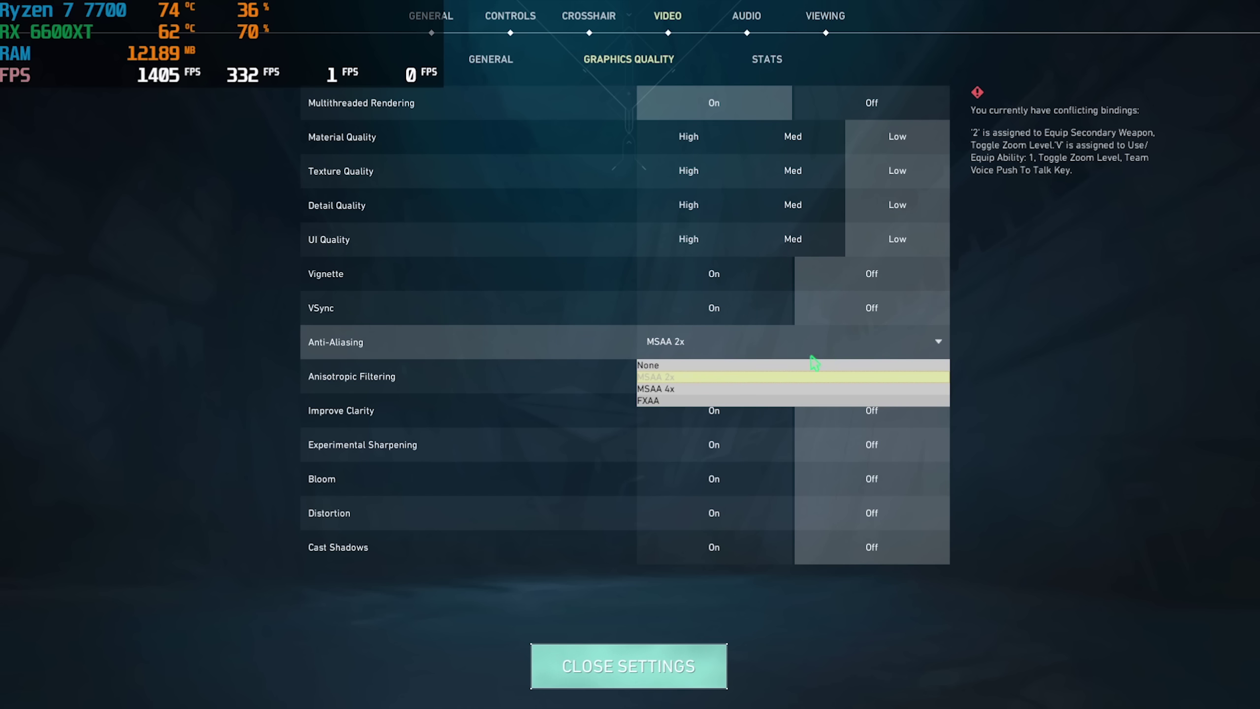
pyautogui.click(688, 366)
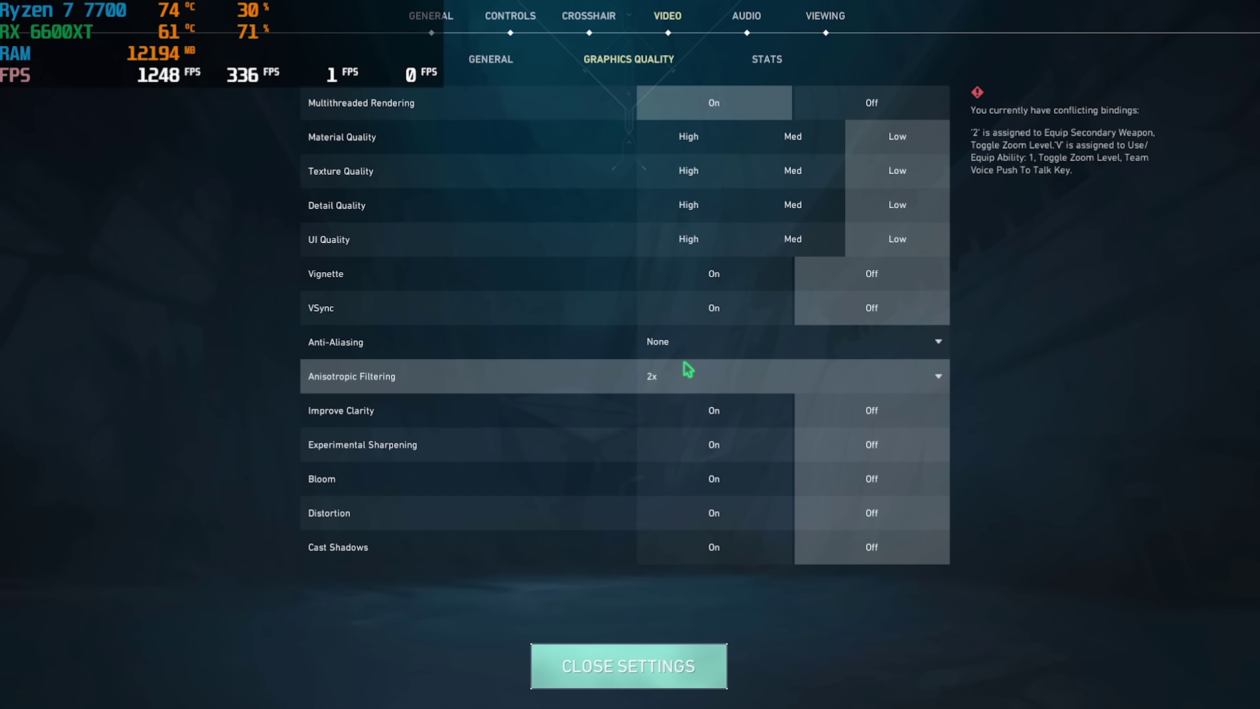
pyautogui.click(683, 363)
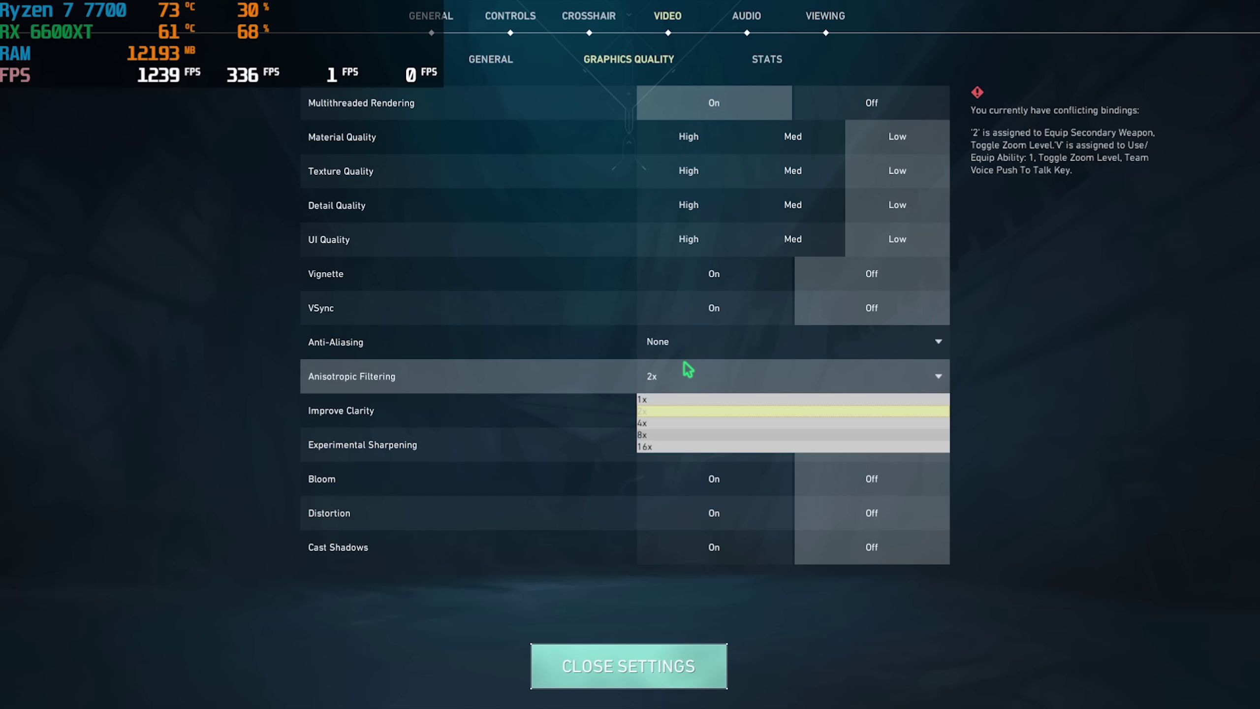
pyautogui.click(658, 423)
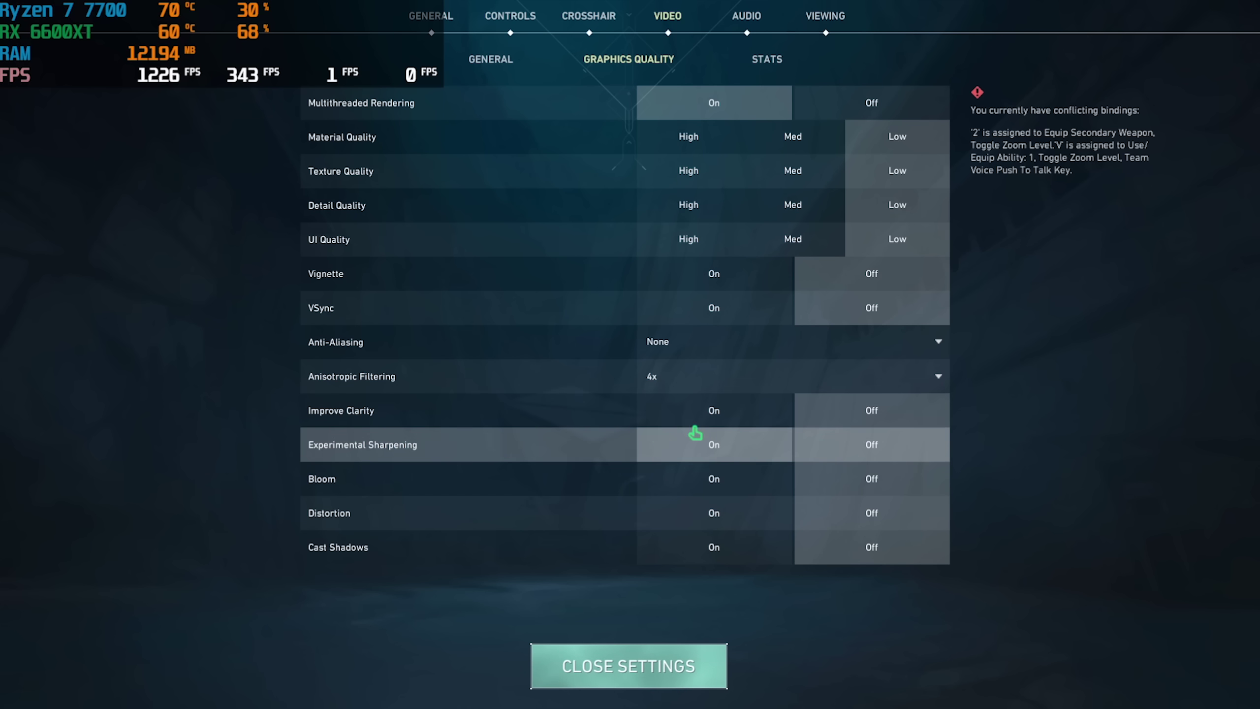
pyautogui.click(884, 417)
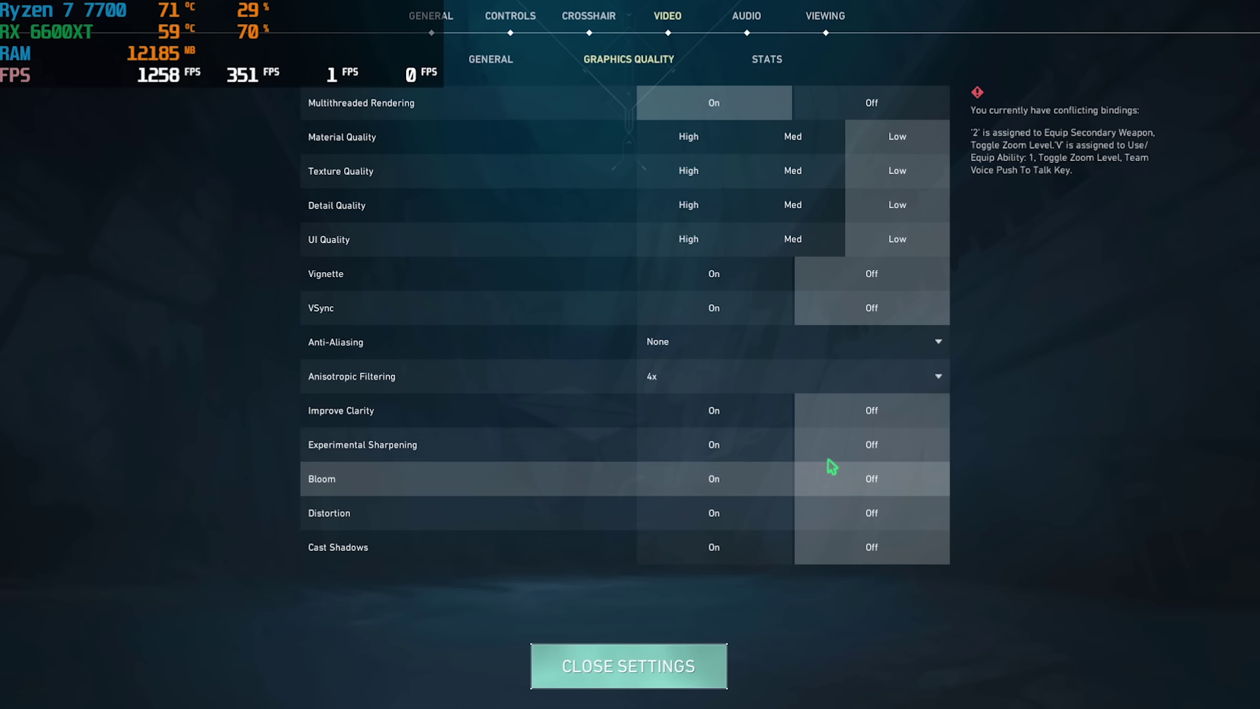
pyautogui.click(628, 665)
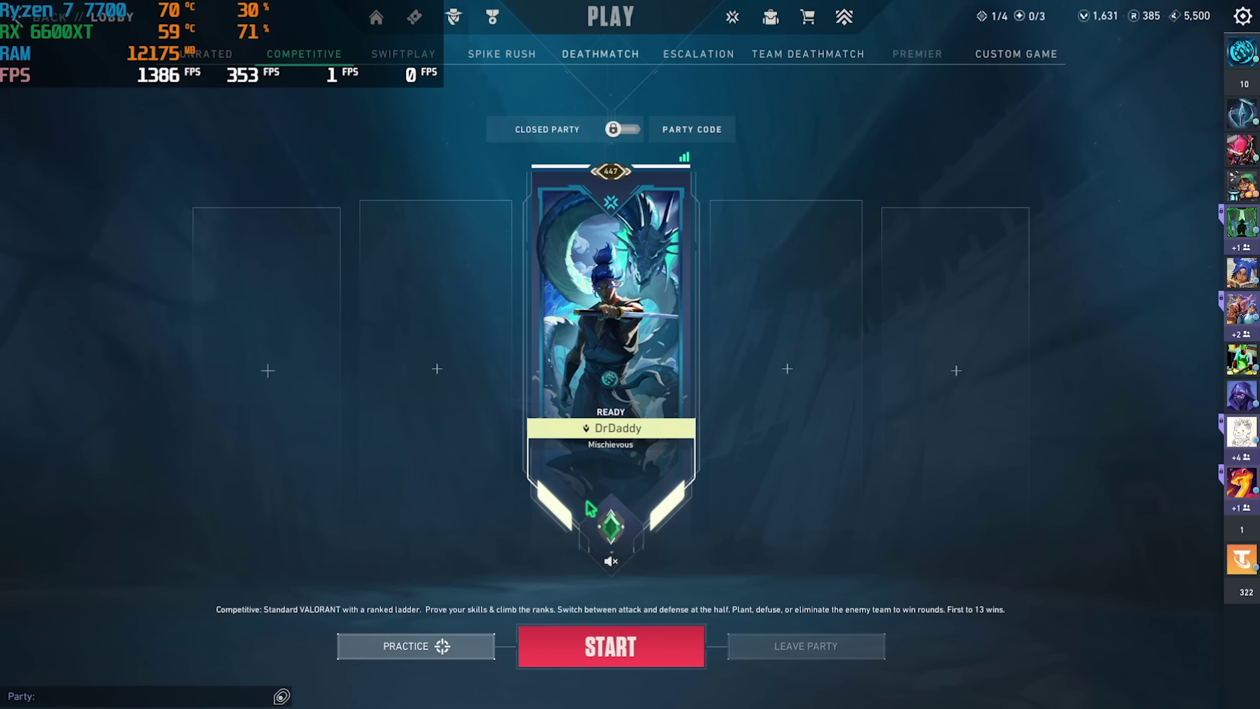